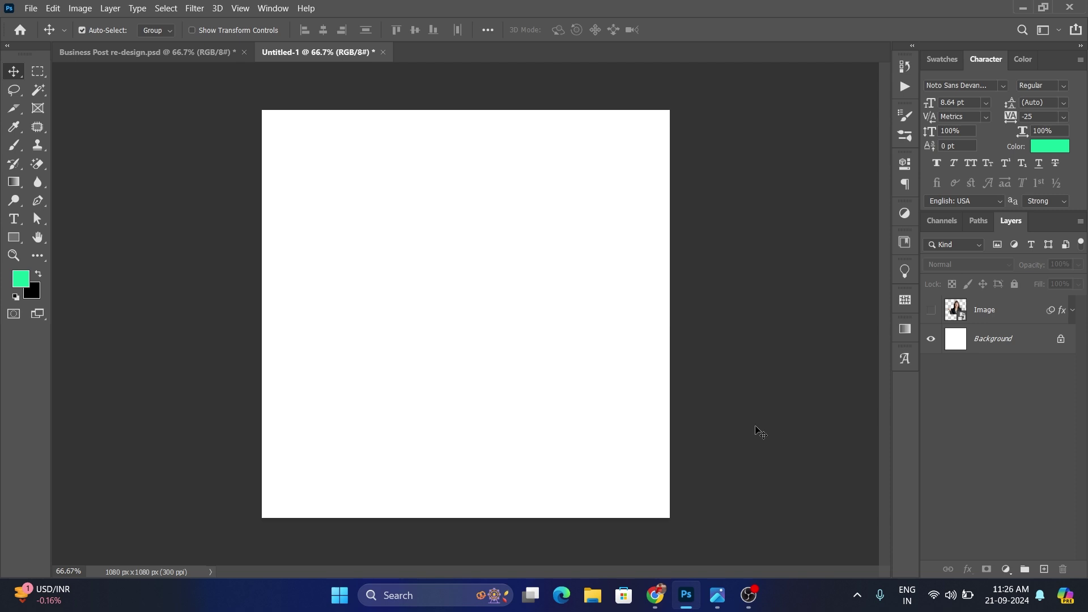
Open the reference design 'the-best-plan-for-your-business-post.jpg' in a photo viewer for comparison
left_click(717, 595)
left_click_drag(620, 107, 601, 108)
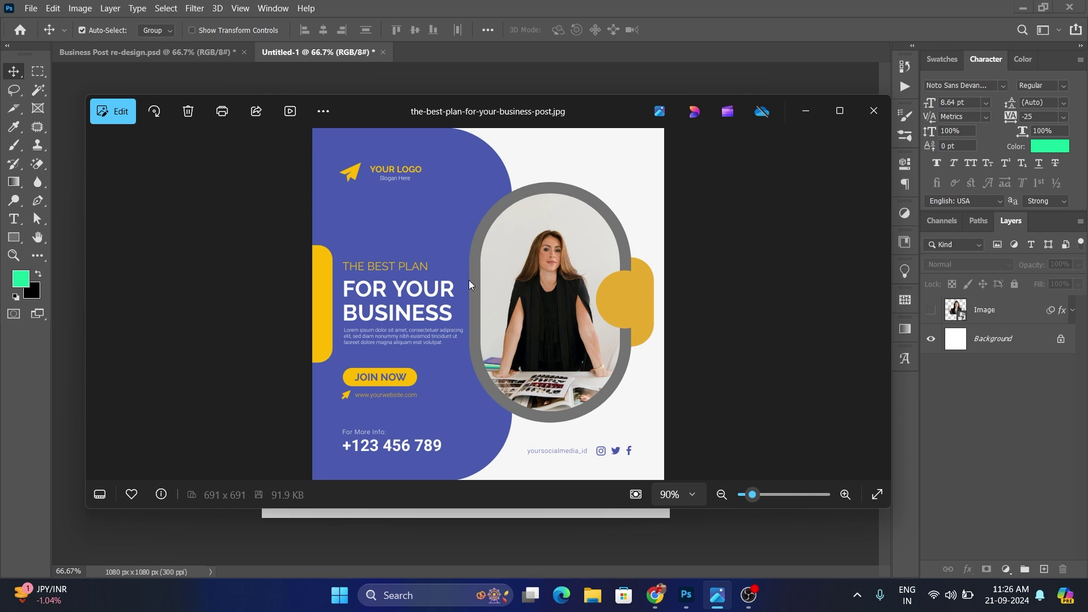
scroll(386, 289, "up", 2)
scroll(363, 281, "up", 1)
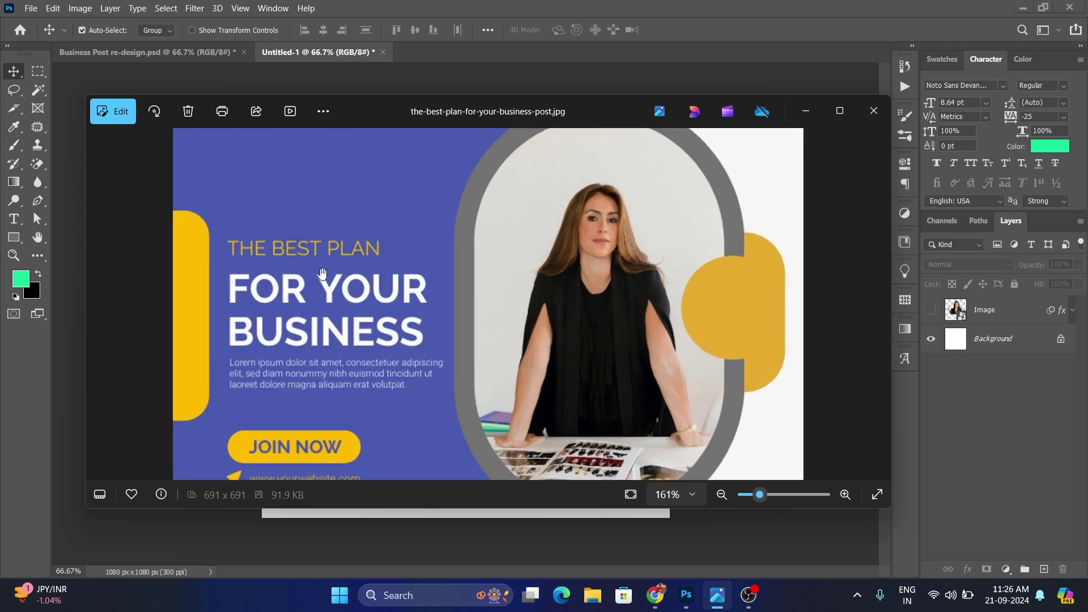
scroll(336, 272, "down", 3)
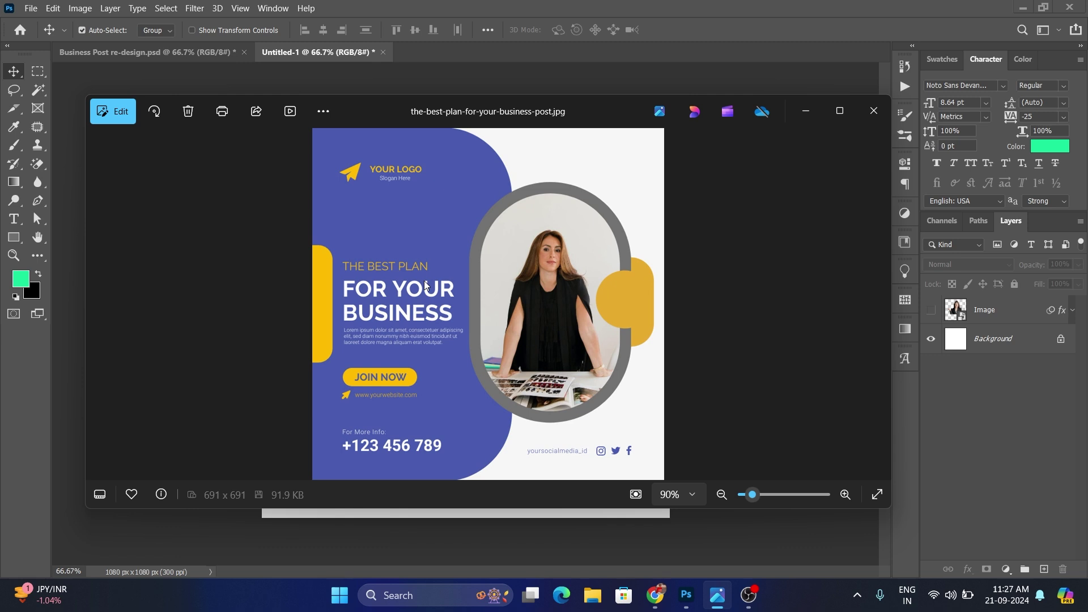
left_click(916, 315)
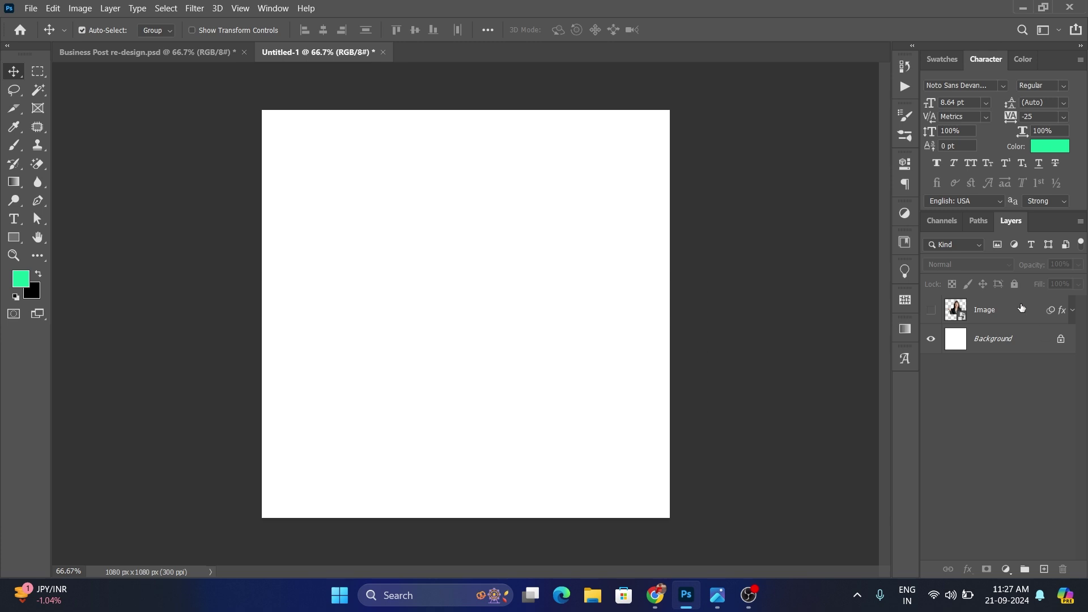
Reveal the cut-out portrait, nudge it slightly lower, and select the Background layer
left_click(931, 310)
left_click_drag(532, 360, 518, 365)
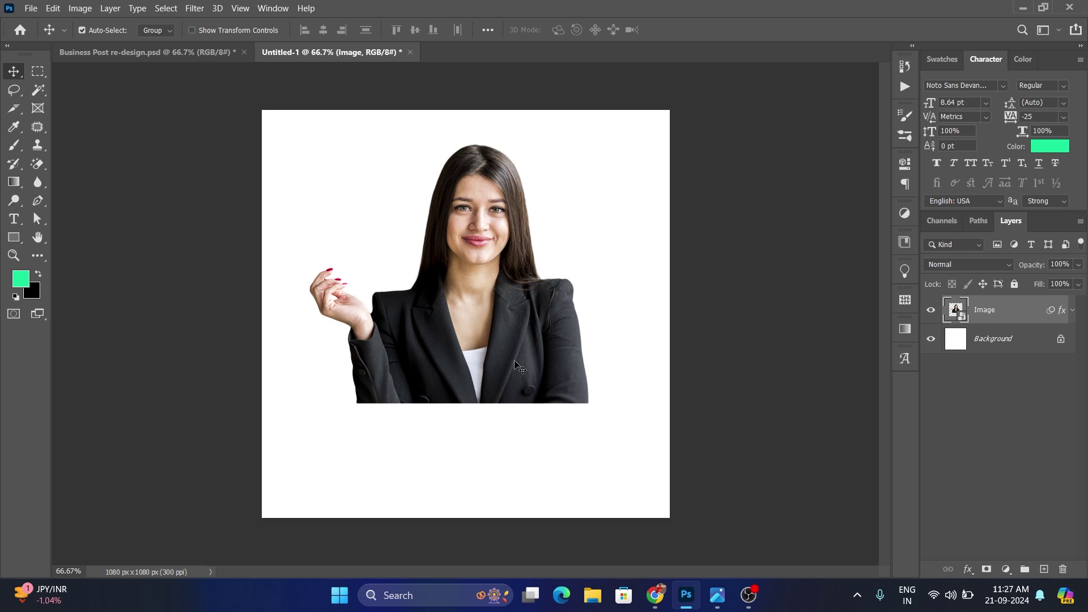
left_click_drag(516, 366, 498, 353)
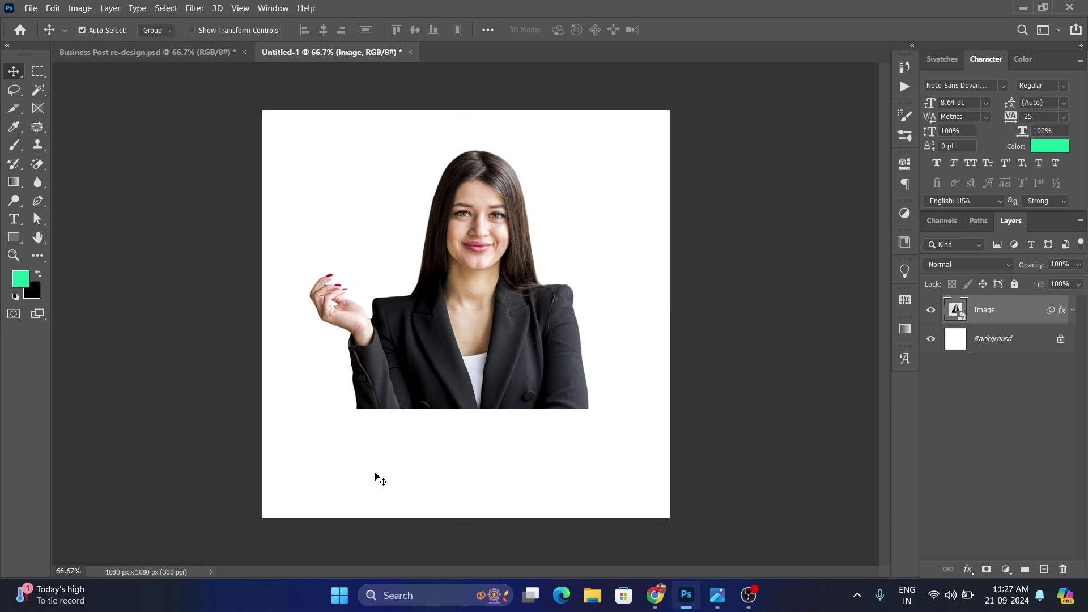
left_click(699, 410)
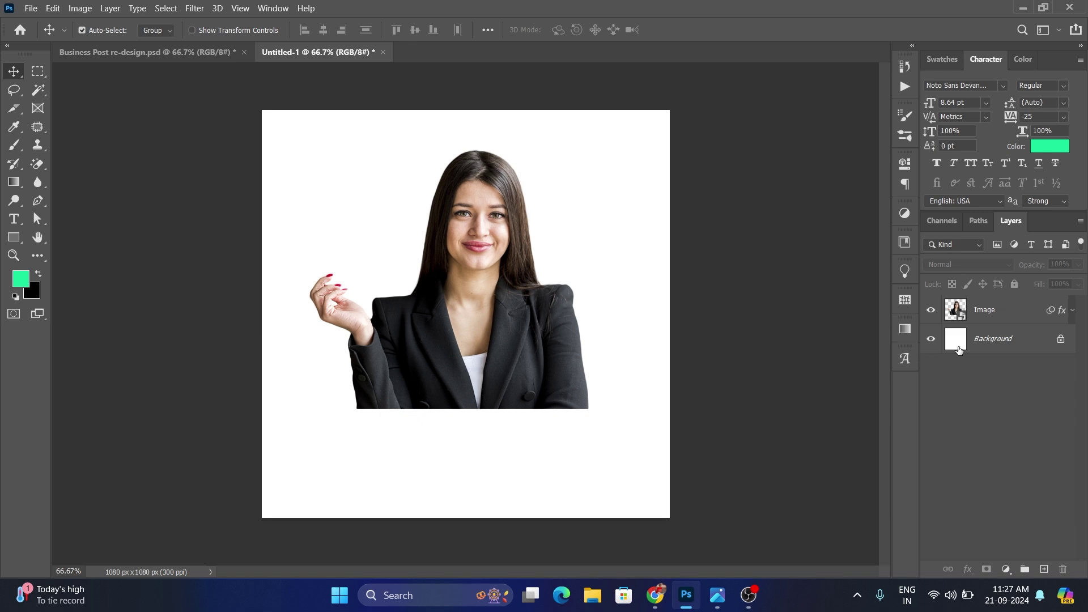
left_click(983, 347)
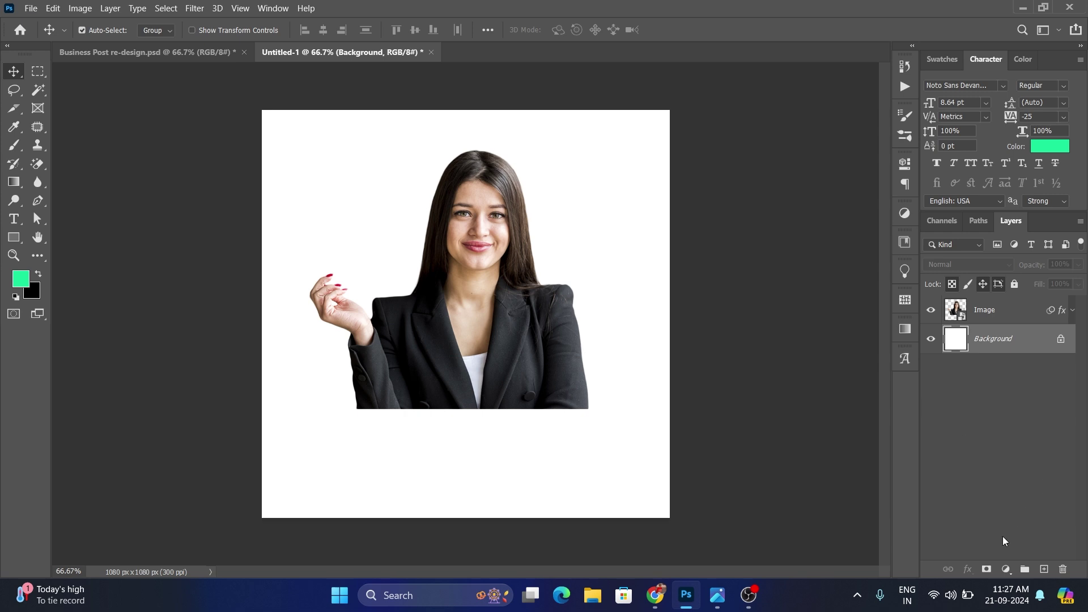
left_click(1002, 564)
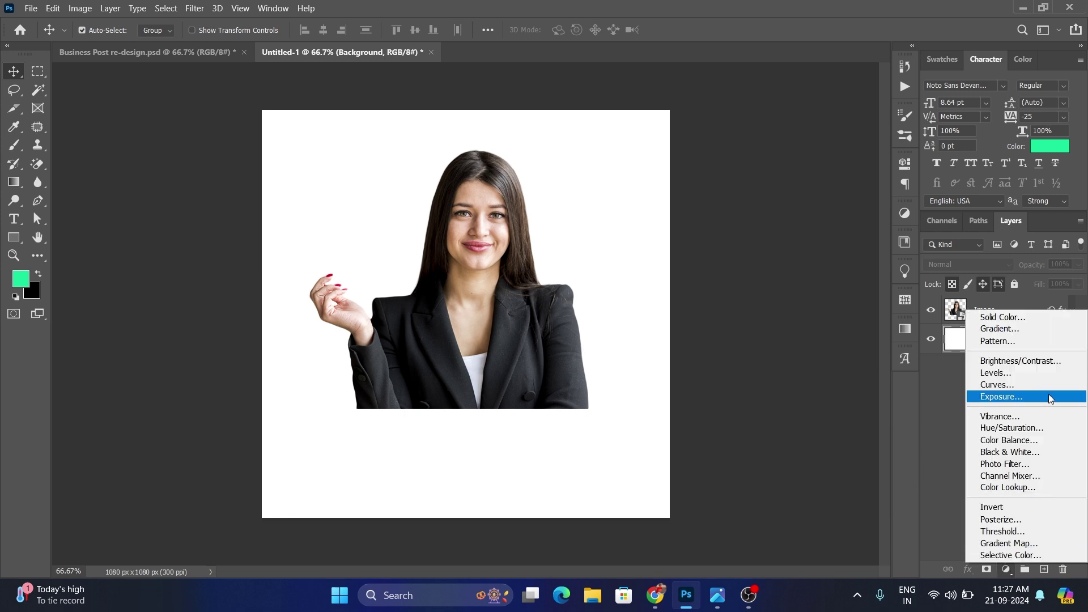
Add a crimson ac273b Solid Color fill layer above the Background
left_click(1008, 317)
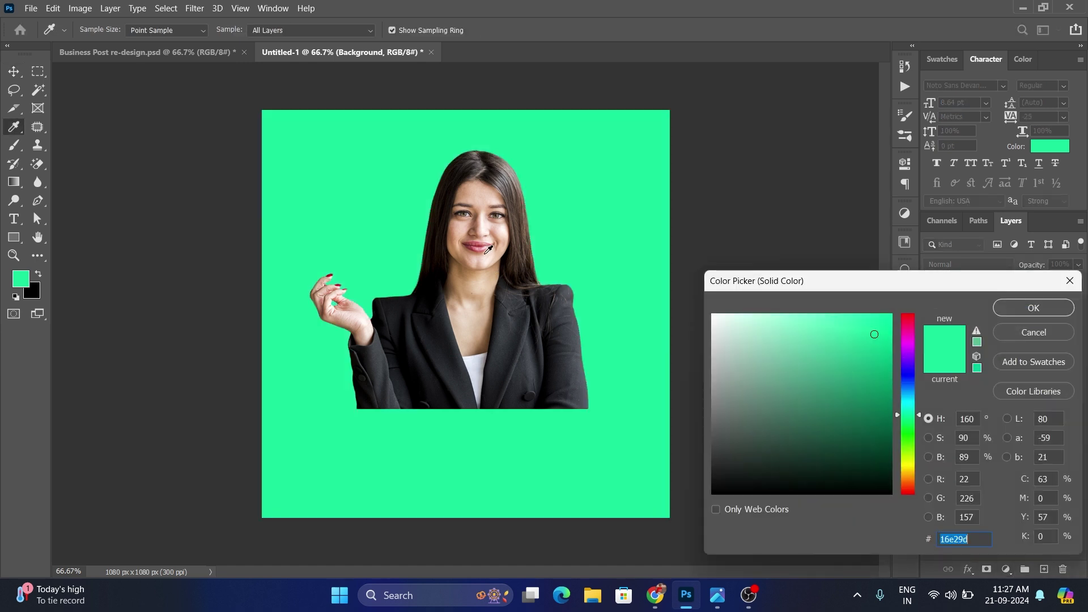
left_click(481, 244)
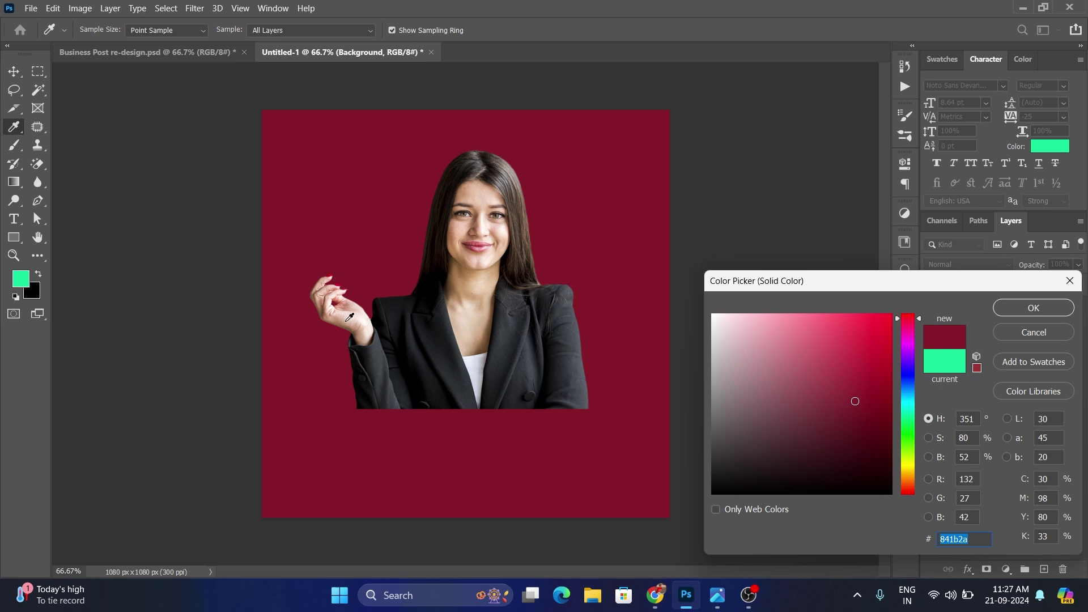
type("ac273b")
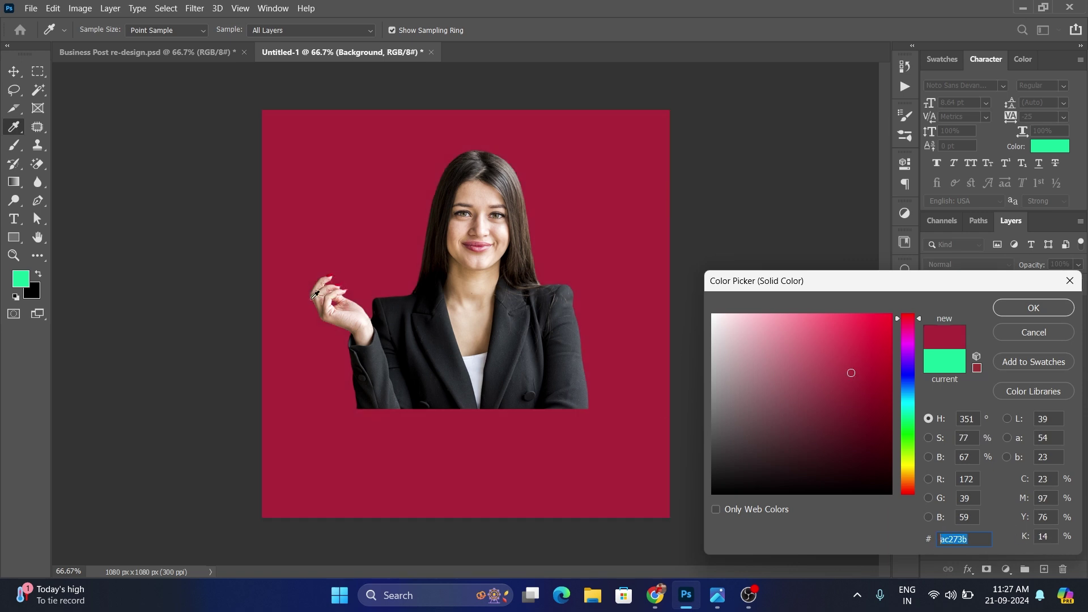
left_click(1034, 309)
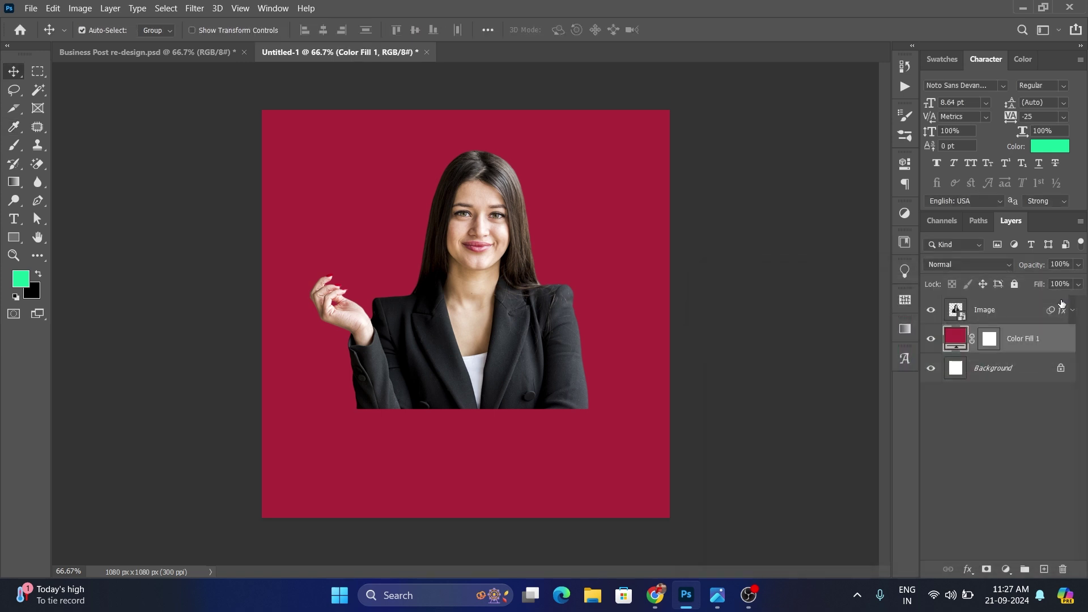
Select the Image layer and move the portrait about 15 px down
left_click(793, 350)
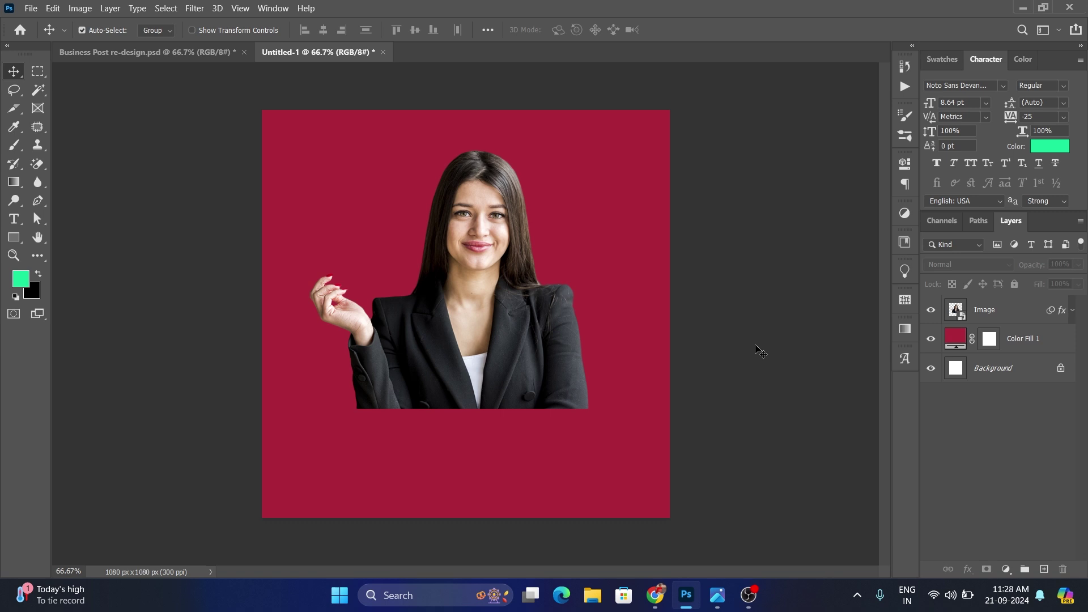
left_click(505, 381)
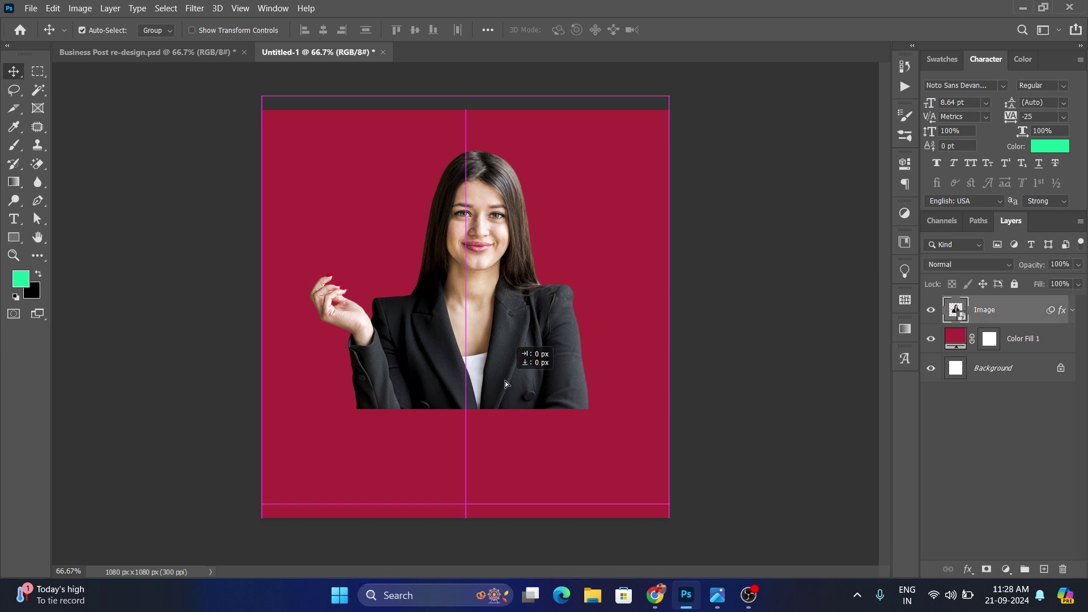
left_click(731, 394)
left_click_drag(498, 323, 497, 326)
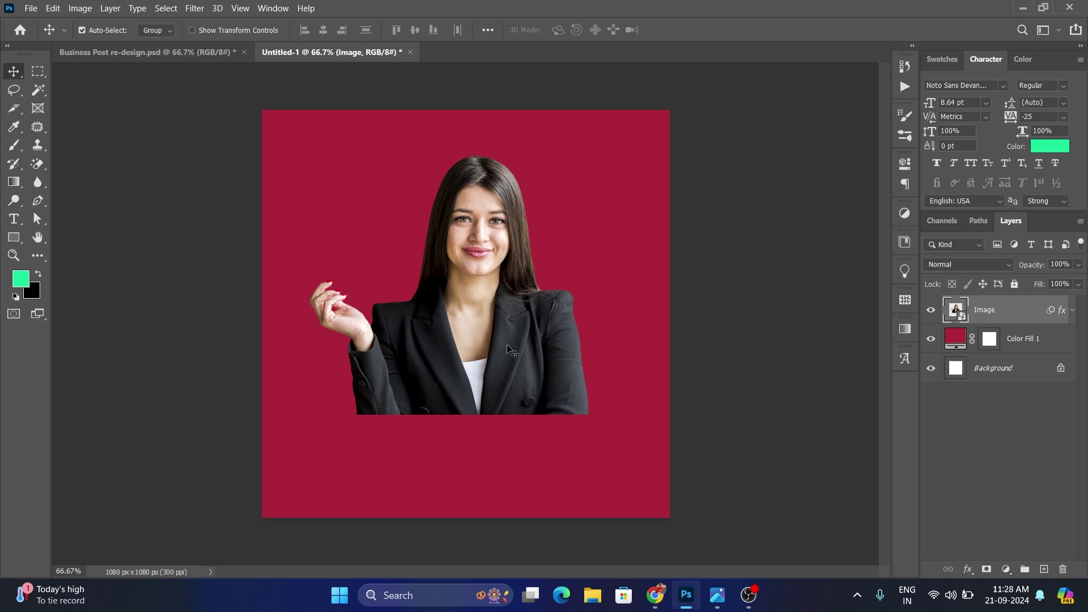
left_click(194, 8)
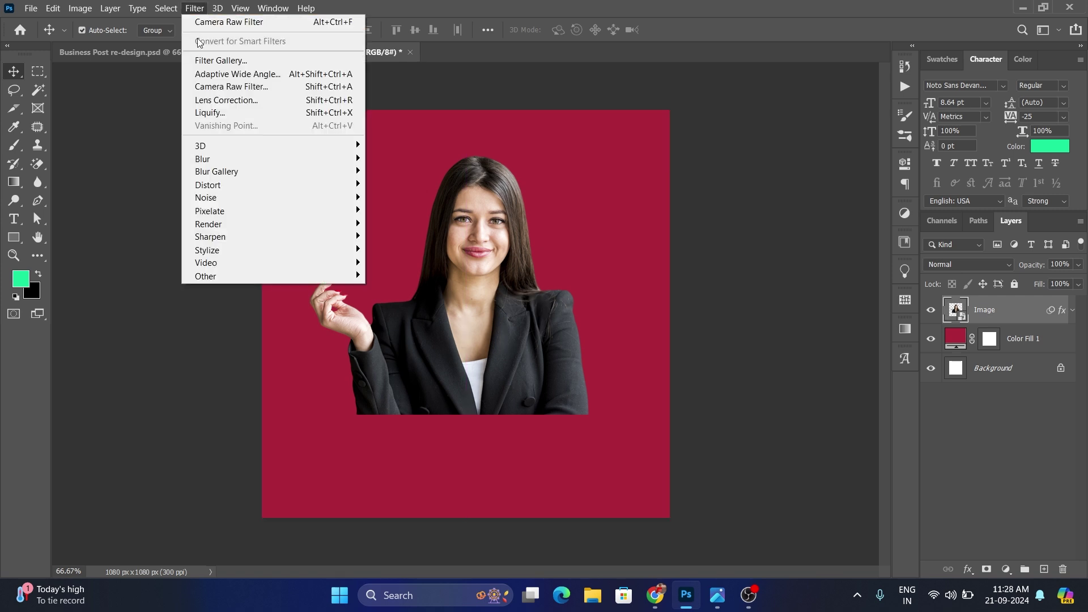
Apply Camera Raw to the portrait with sharpening around 16 and added noise reduction
left_click(222, 88)
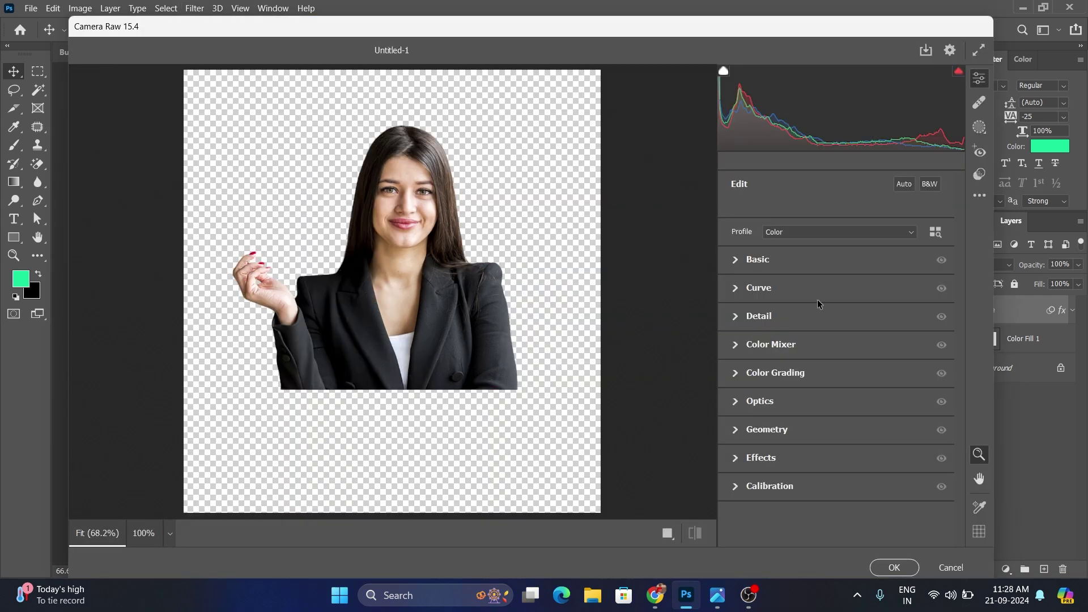
left_click(424, 201)
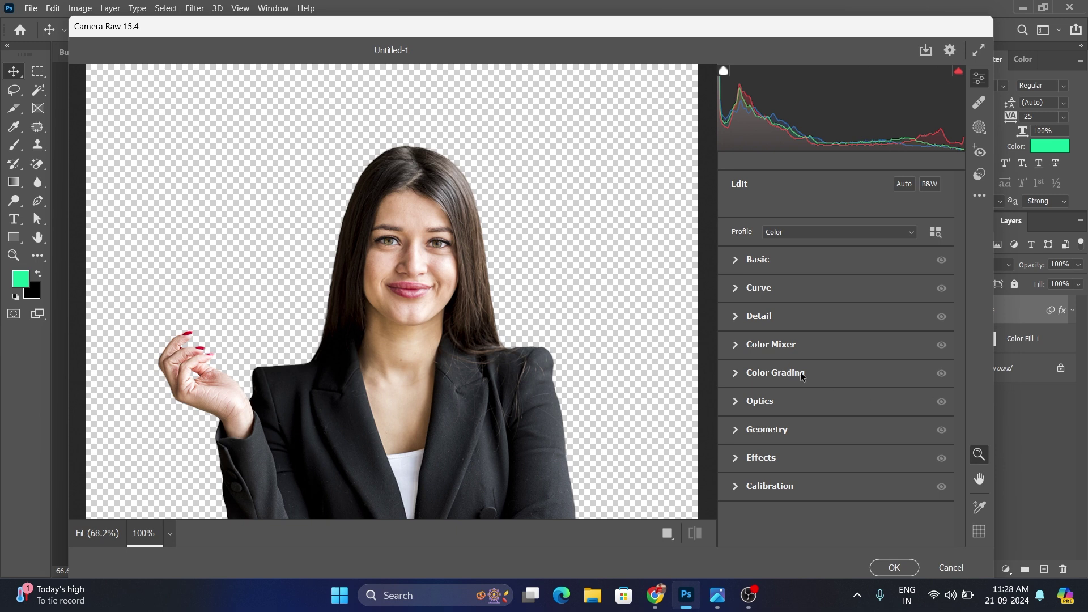
left_click(740, 316)
left_click_drag(737, 352, 757, 353)
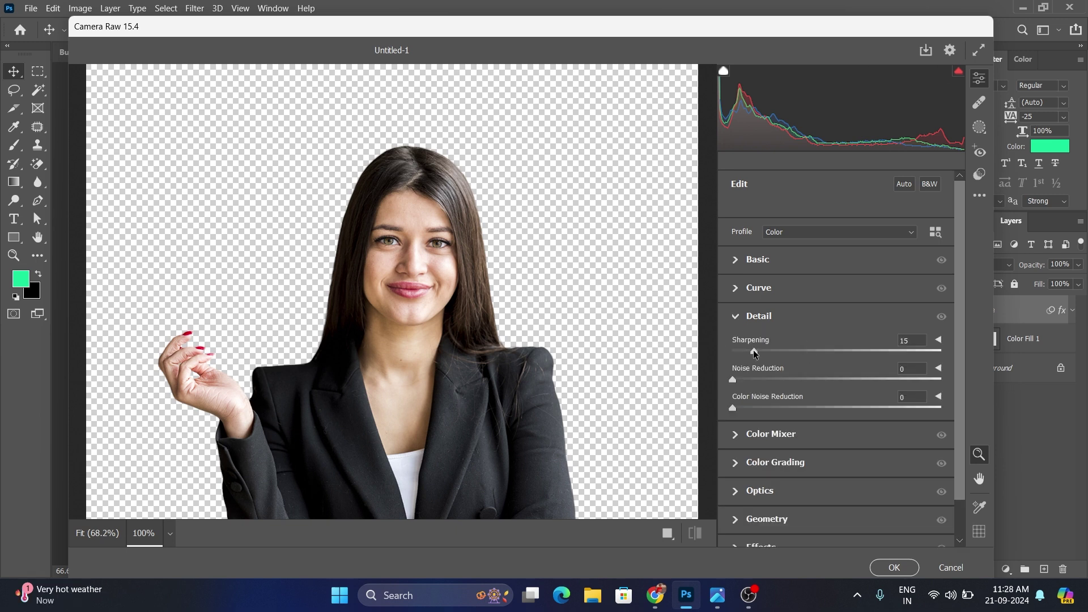
left_click_drag(733, 379, 817, 383)
left_click(427, 273, "alt")
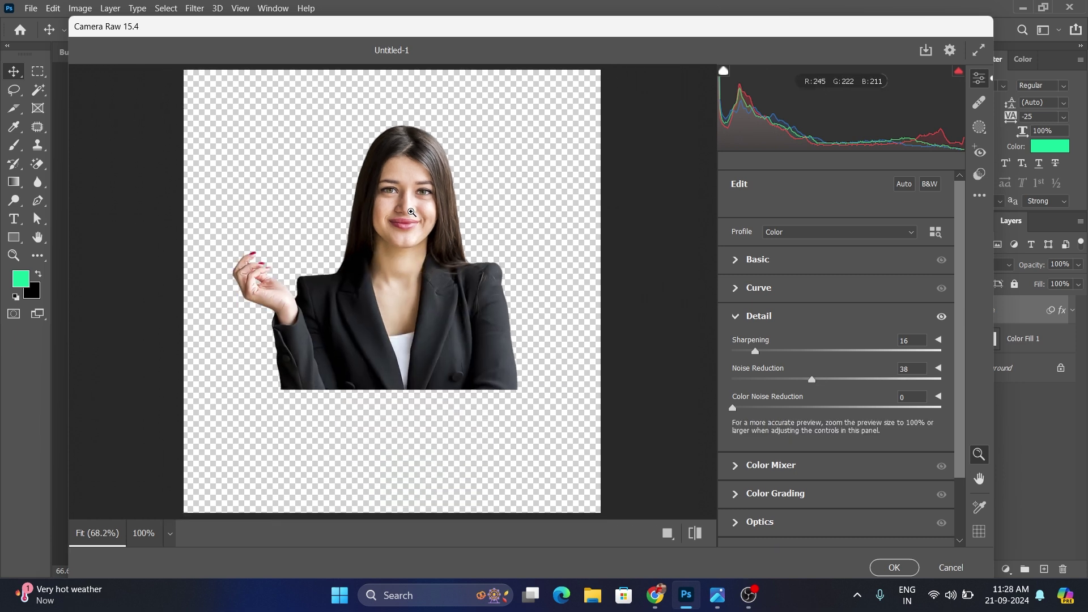
left_click(408, 207)
left_click(423, 273, "alt")
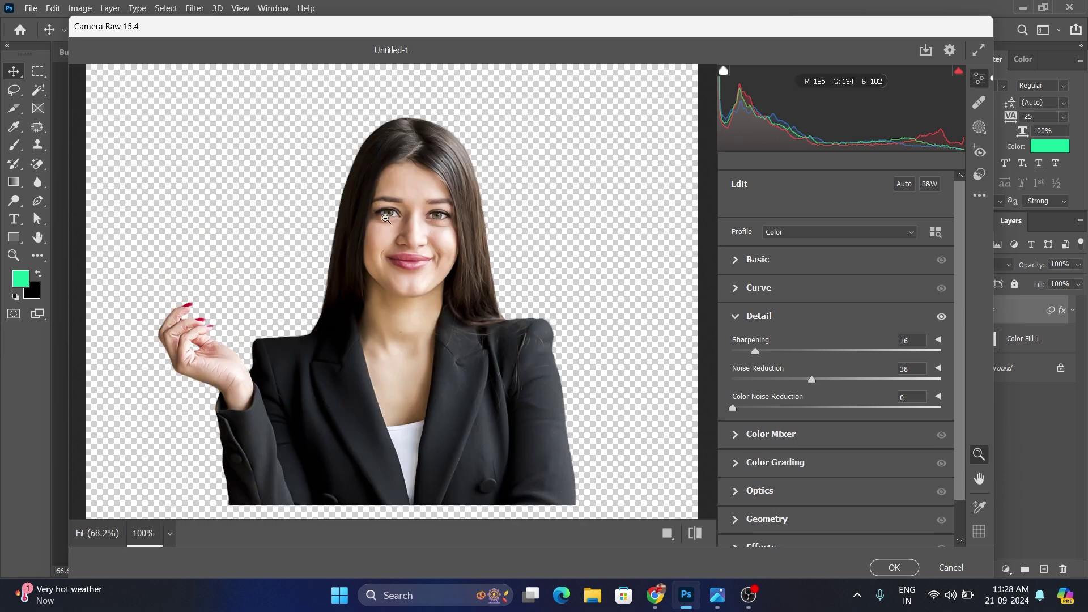
In Camera Raw, raise texture to +8 and contrast to +11
left_click(747, 260)
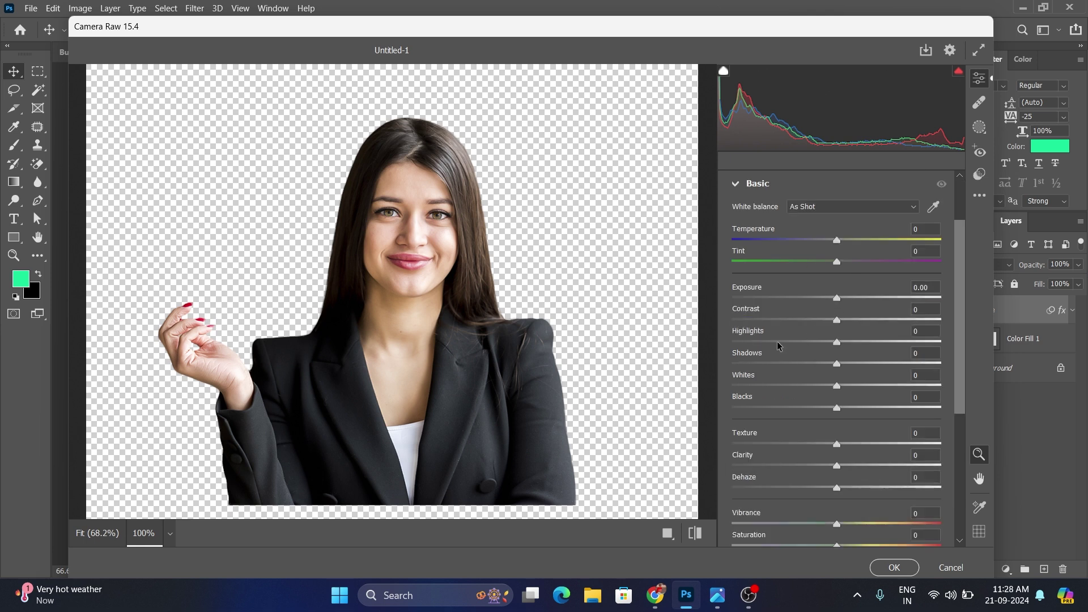
left_click(838, 445)
left_click_drag(838, 447, 846, 466)
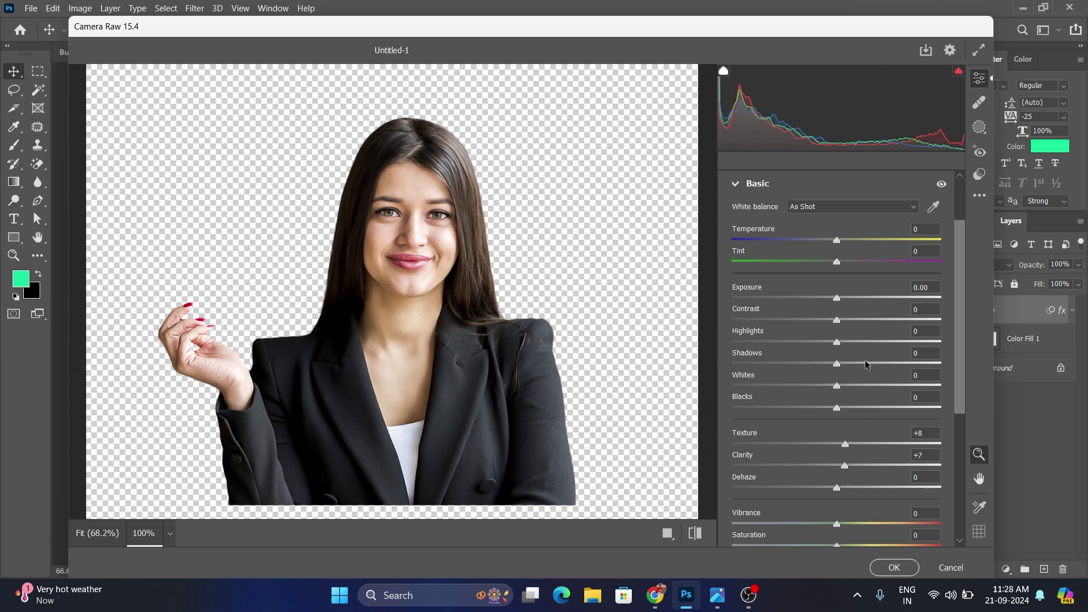
left_click_drag(837, 320, 849, 320)
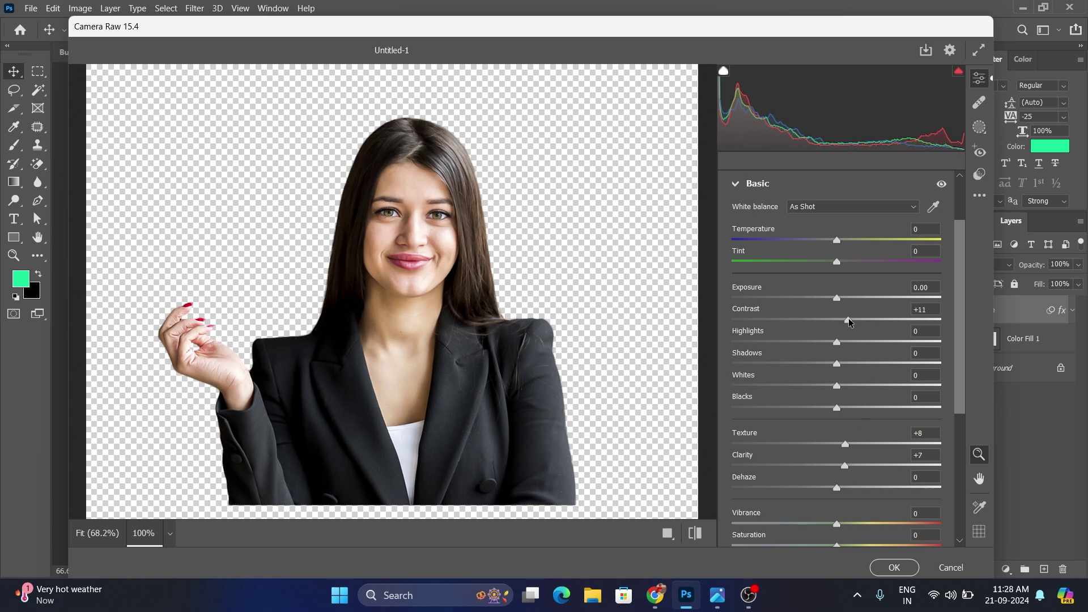
scroll(848, 321, "down", 5)
Colour-grade with brighter midtones, shadows at -18 and higher luminance, then apply the filter
left_click(774, 424)
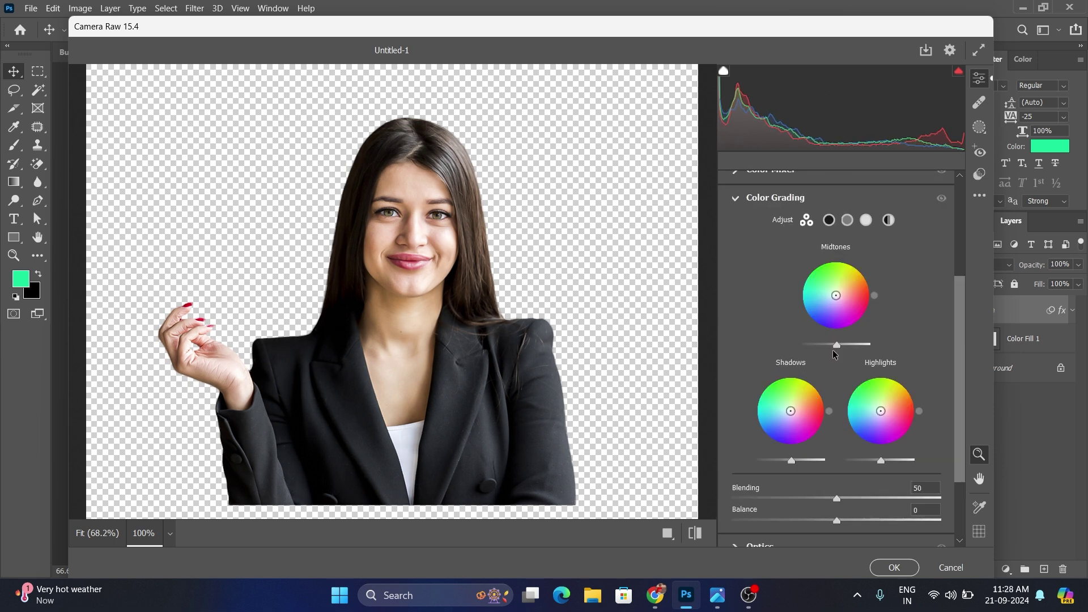
left_click_drag(838, 344, 842, 344)
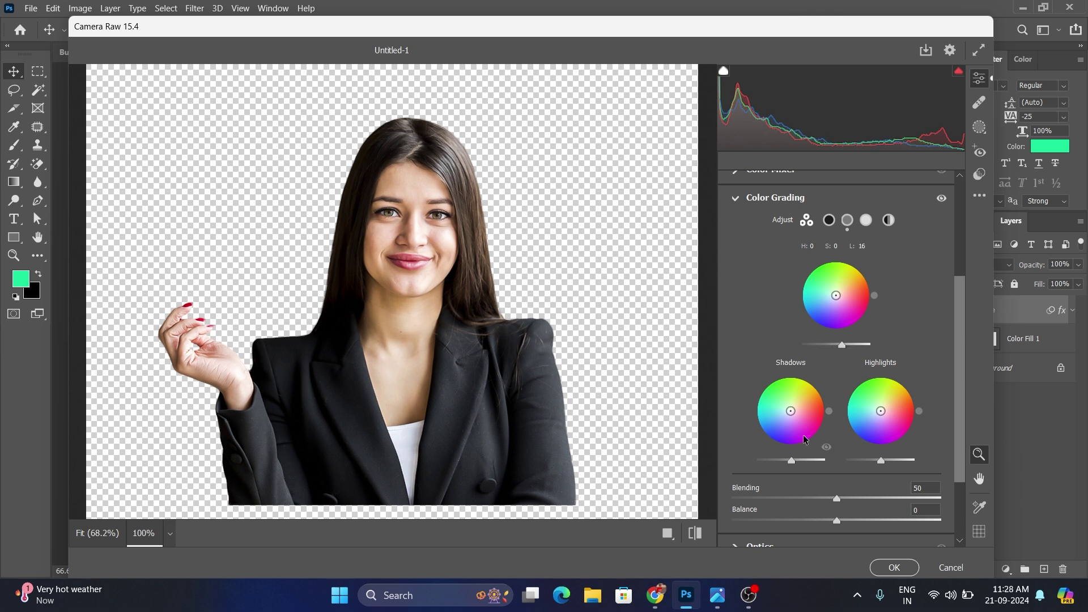
left_click_drag(792, 460, 785, 462)
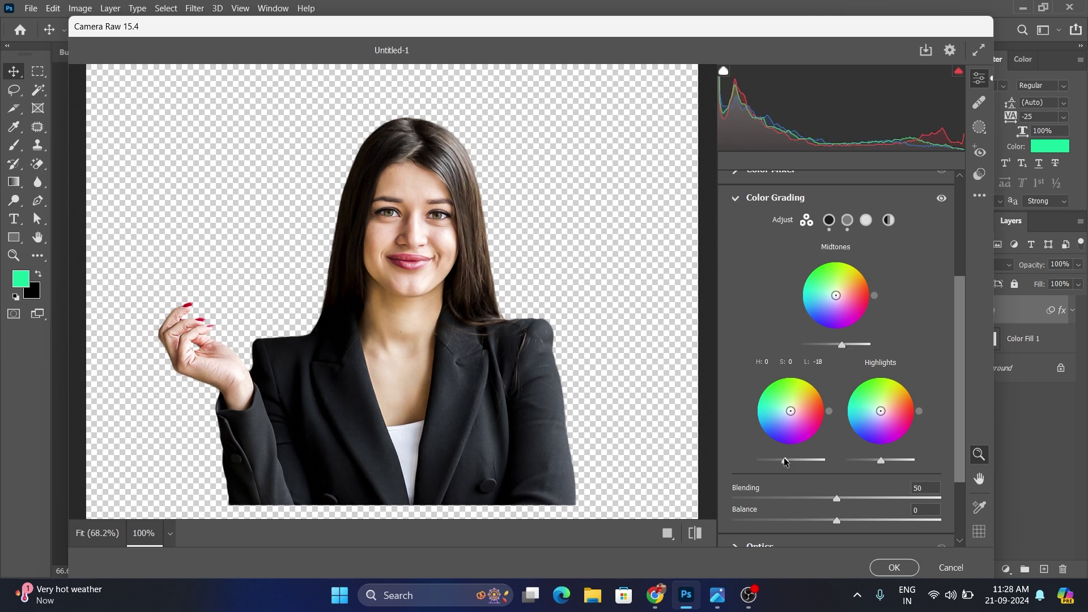
left_click_drag(881, 460, 891, 461)
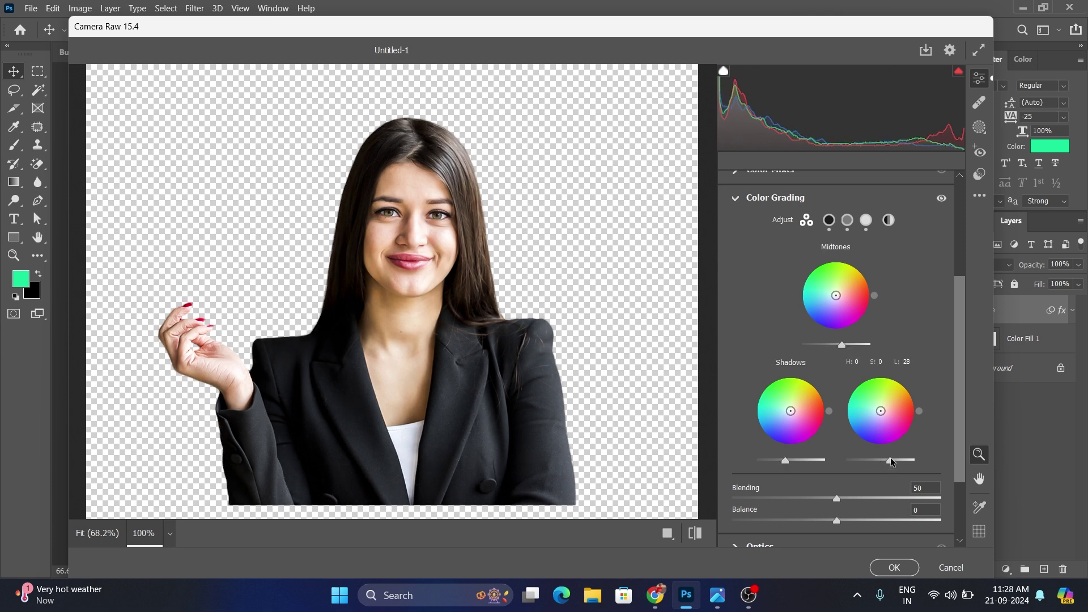
left_click(894, 567)
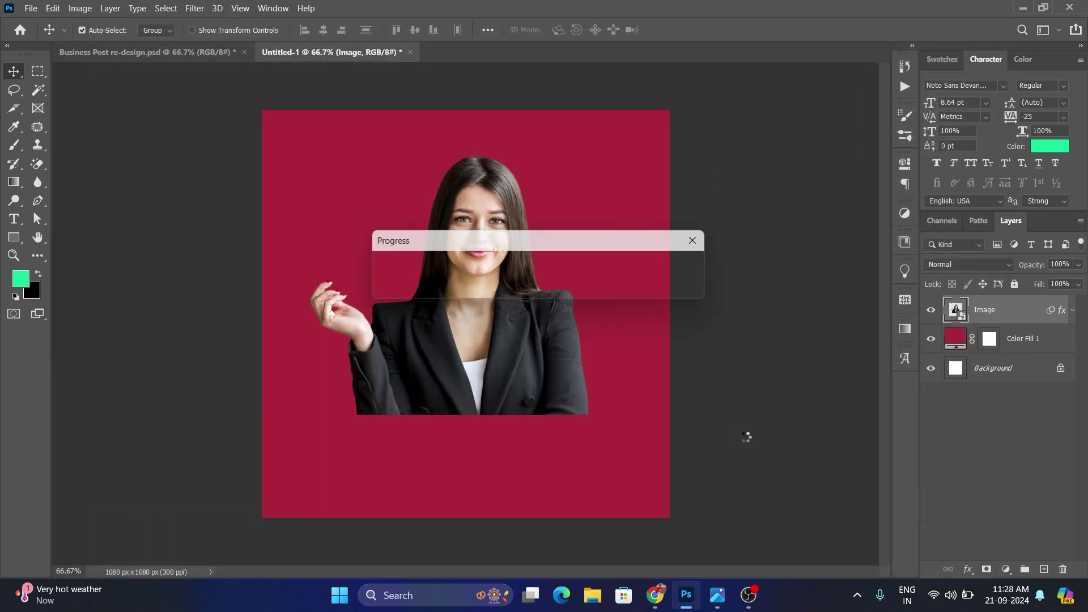
Move the graded portrait about 14 px lower on the crimson square
scroll(501, 198, "up", 3)
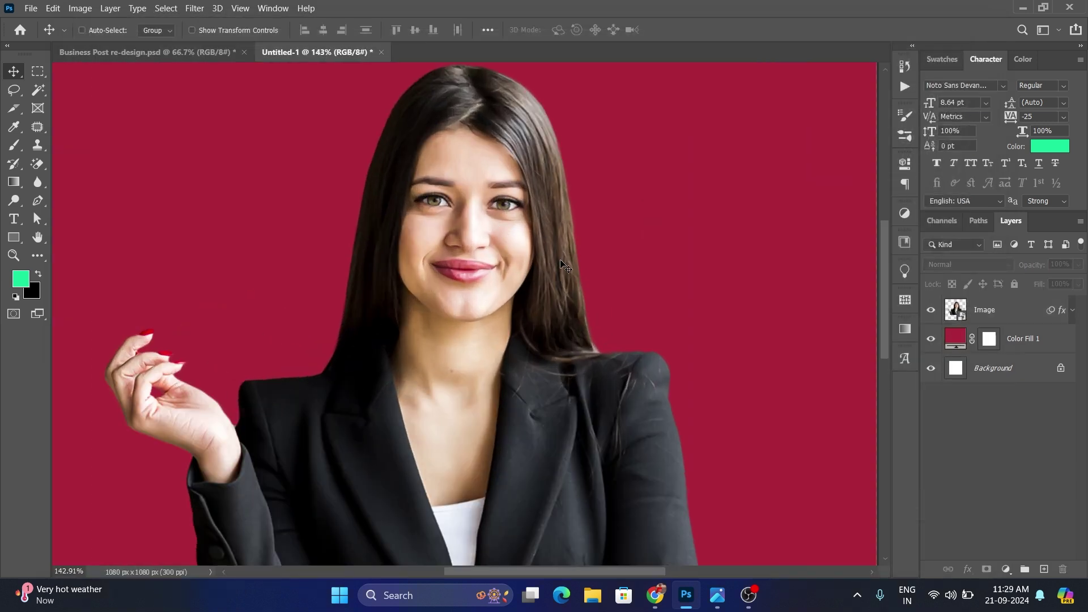
key("ctrl")
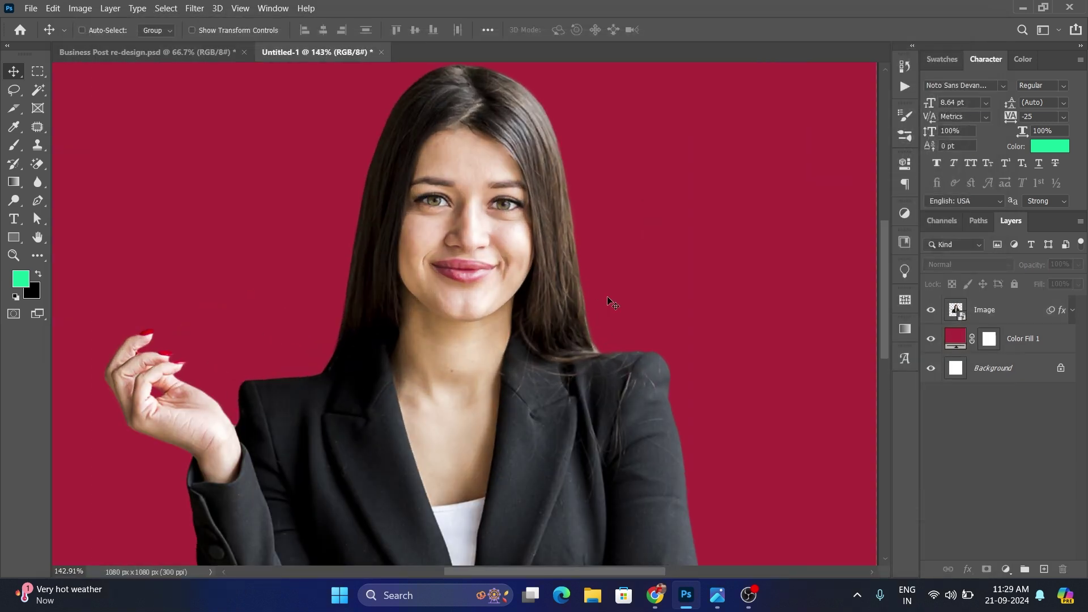
scroll(607, 296, "down", 4)
left_click(518, 352, "ctrl")
left_click_drag(518, 355, 519, 349)
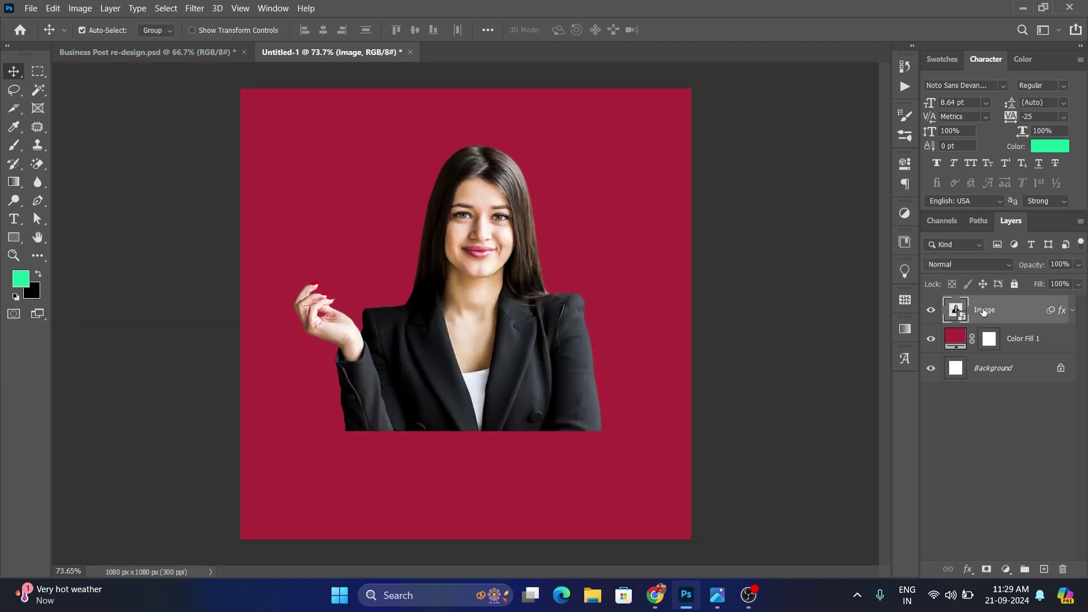
Add a layer mask to the Image layer and choose a foreground-to-transparent gradient
left_click(987, 569)
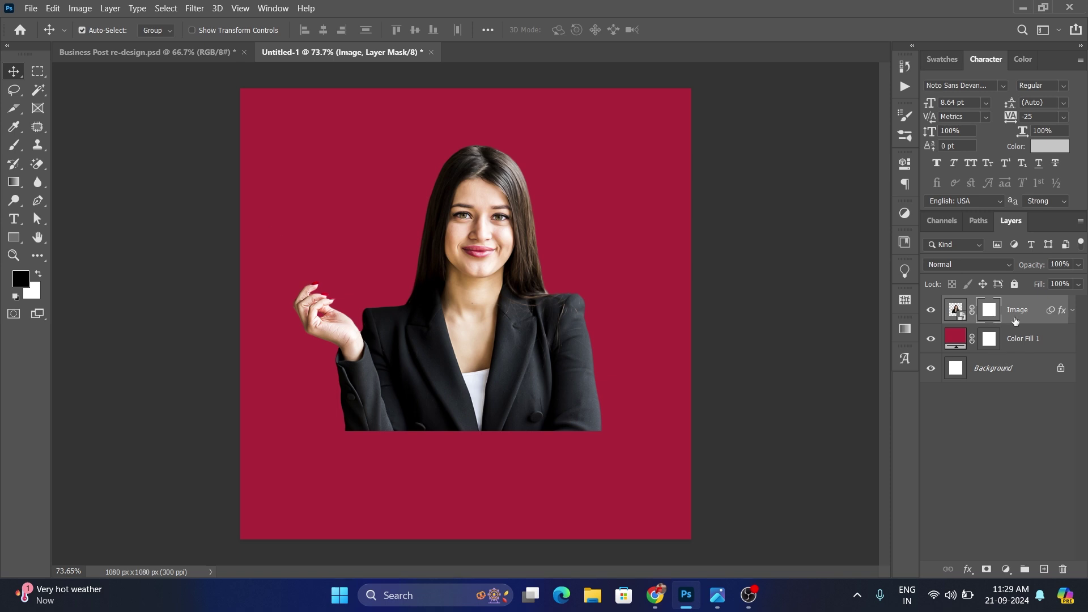
left_click(14, 182)
left_click(133, 31)
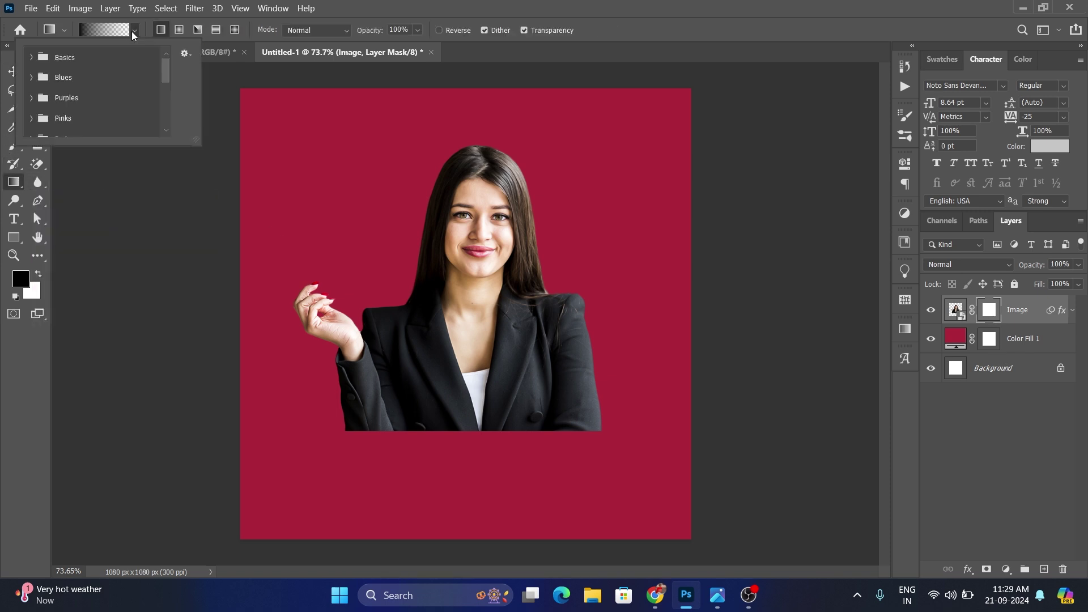
left_click(93, 31)
left_click(776, 474)
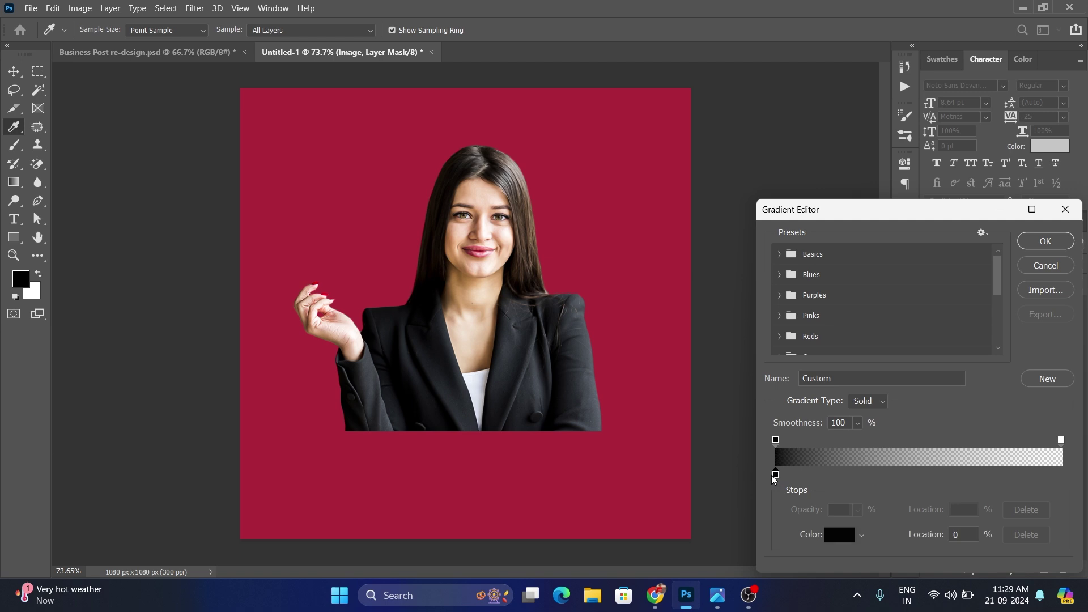
left_click(780, 254)
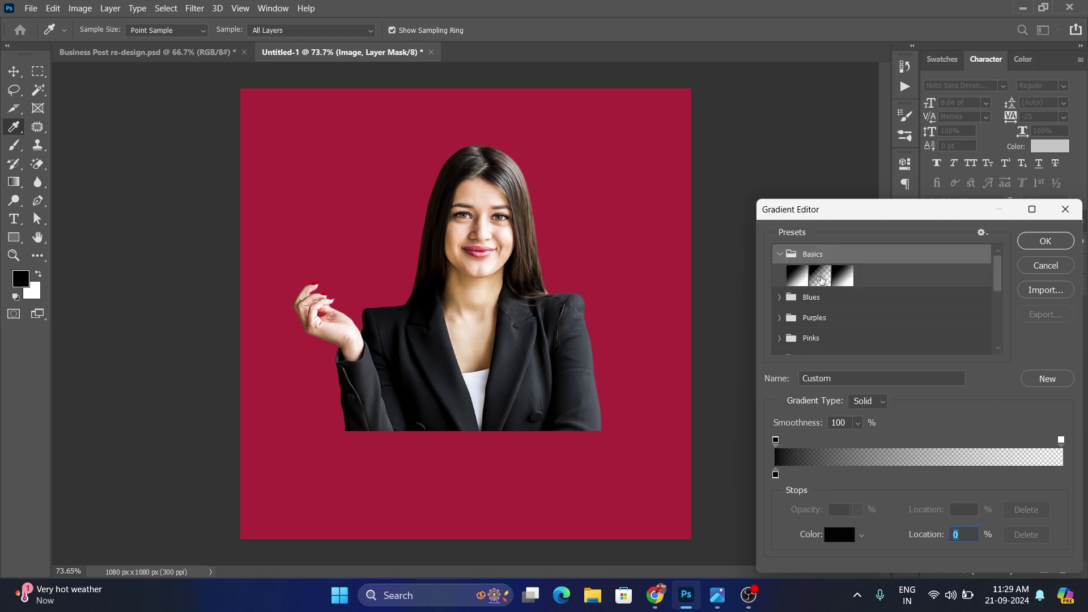
left_click(1041, 241)
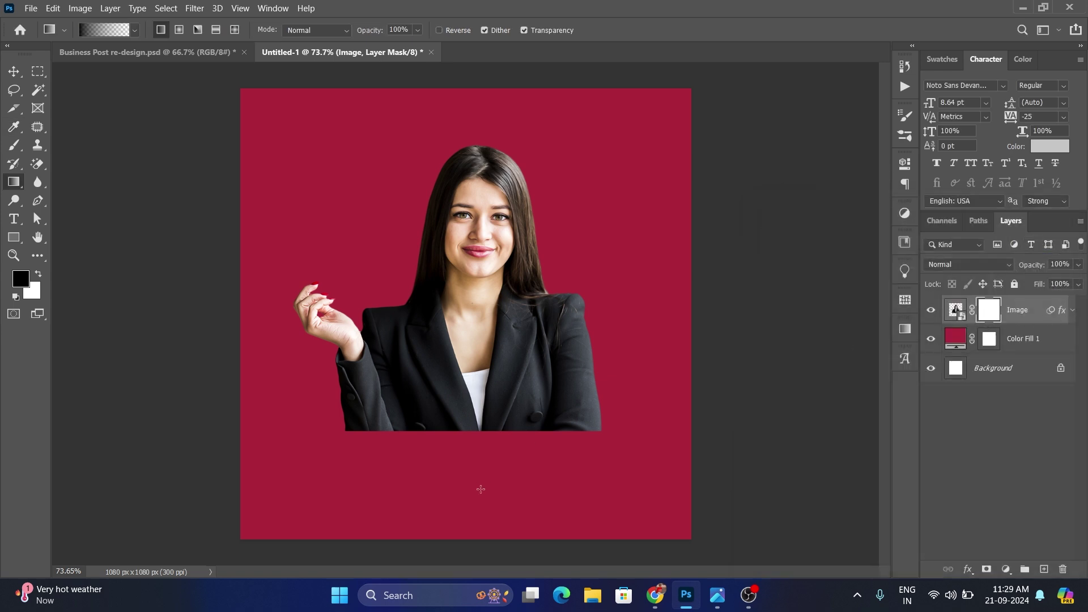
Fade the jacket's bottom into the crimson with upward mask gradients; set brush size 144
left_click_drag(480, 489, 480, 402)
left_click_drag(474, 354, 474, 352)
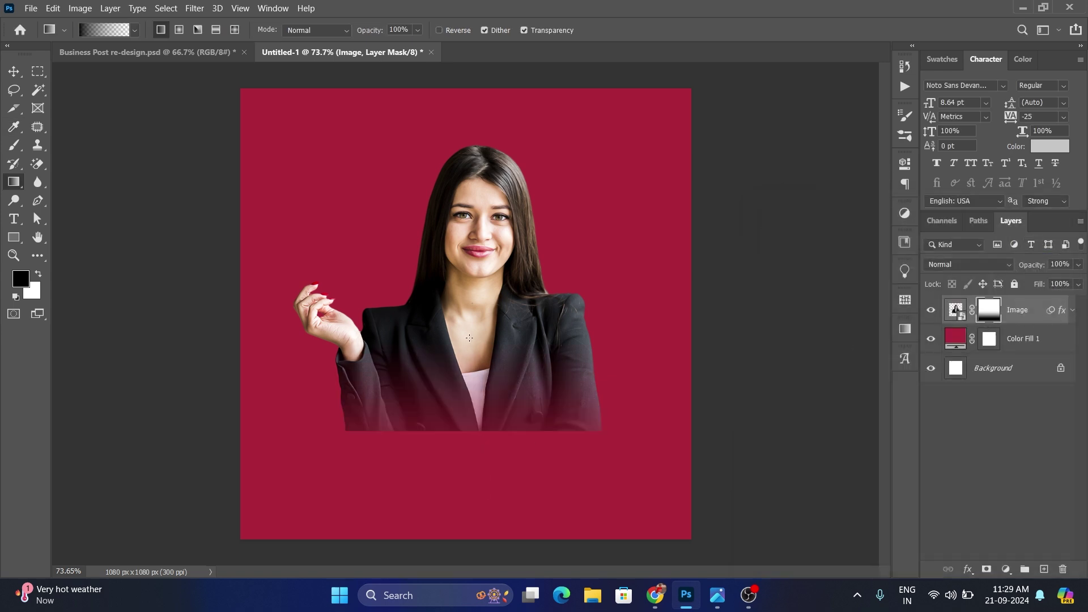
left_click_drag(471, 475, 466, 395)
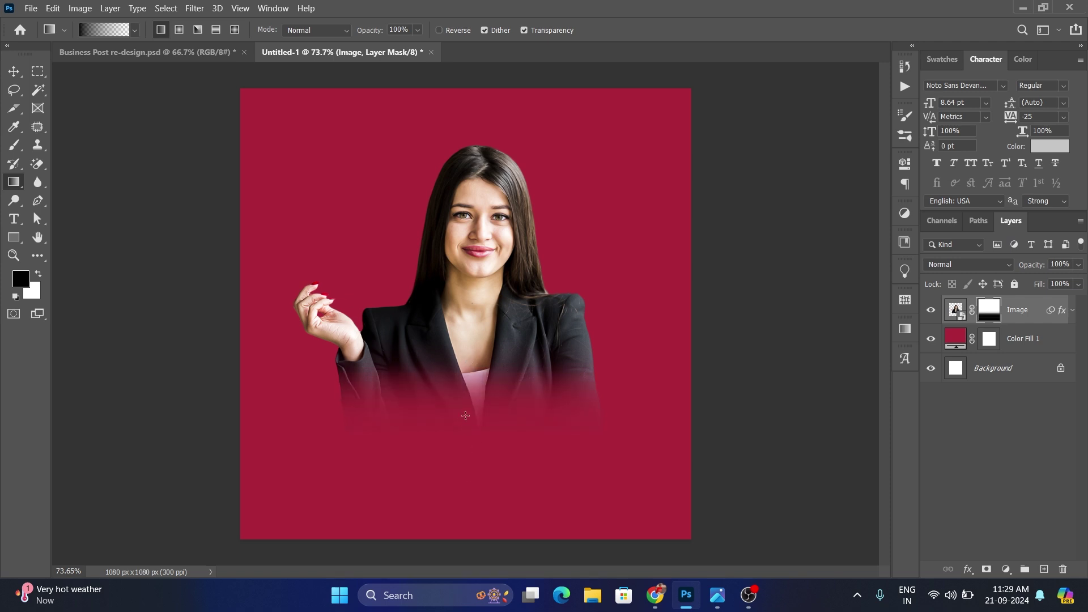
left_click_drag(479, 461, 478, 382)
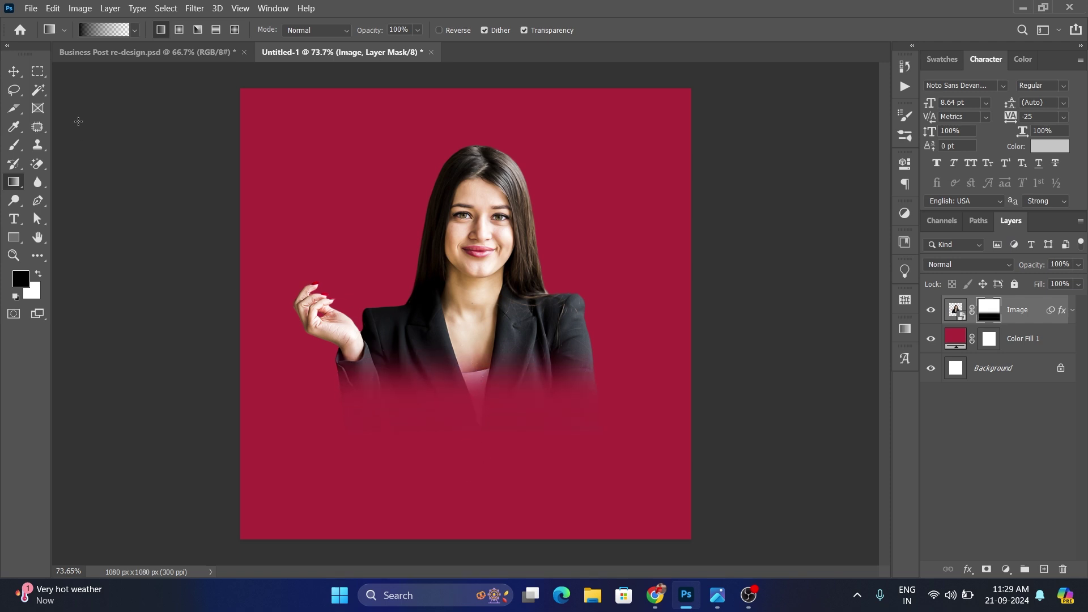
left_click(23, 69)
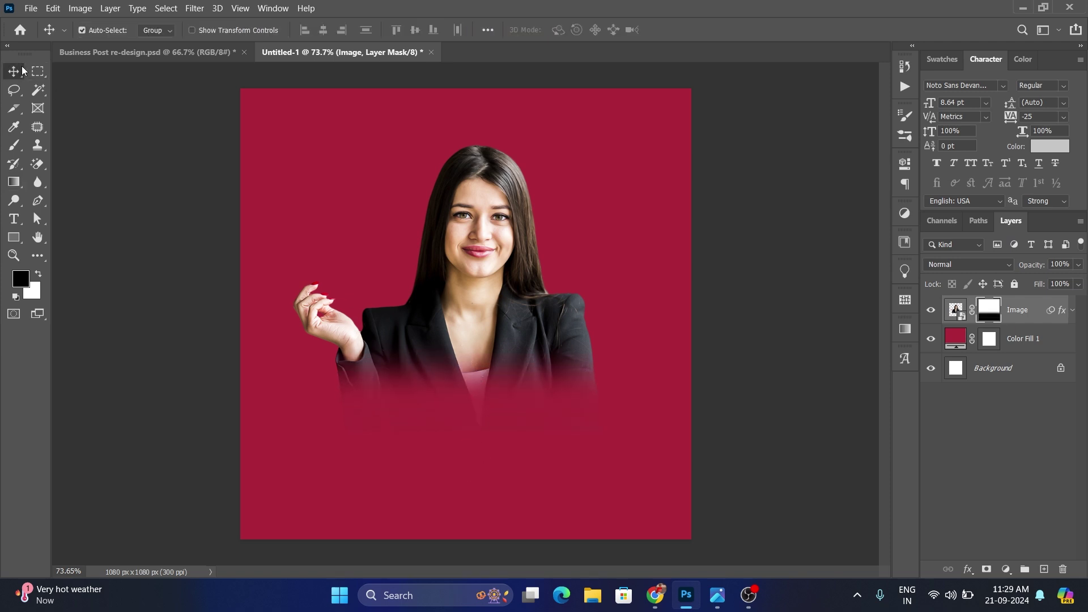
left_click(13, 145)
right_click(436, 406, "alt")
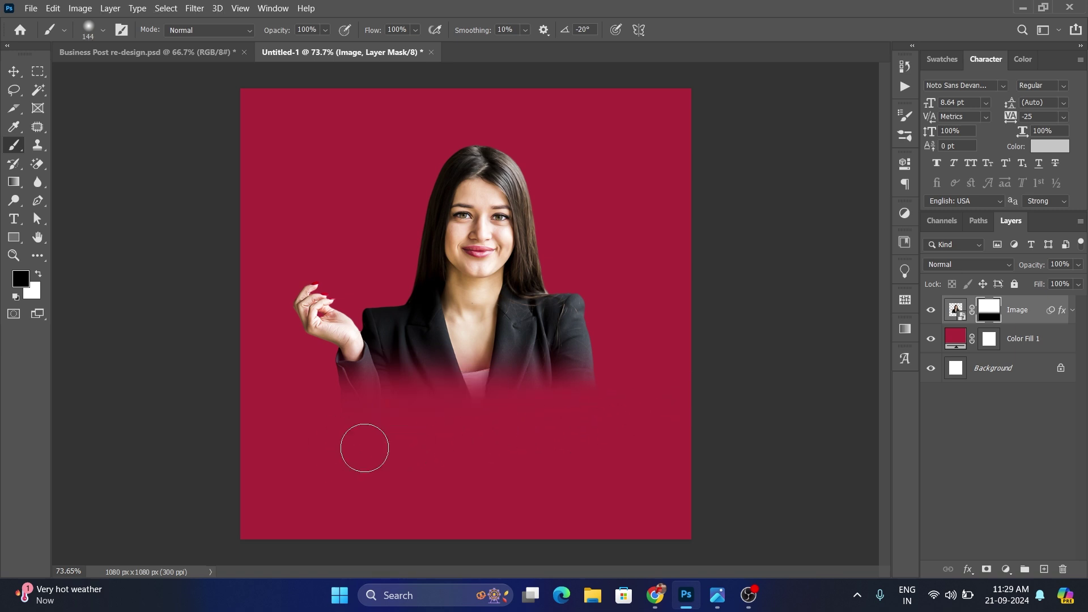
Target the photo instead of its mask and nudge it slightly lower
left_click(14, 71)
left_click_drag(508, 332, 509, 330)
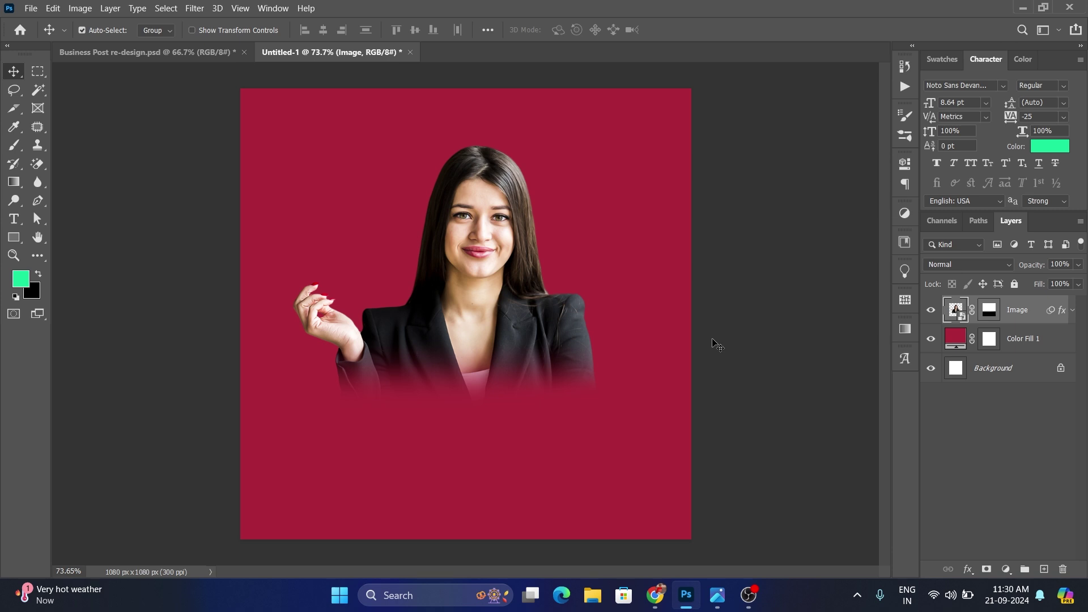
left_click(753, 359)
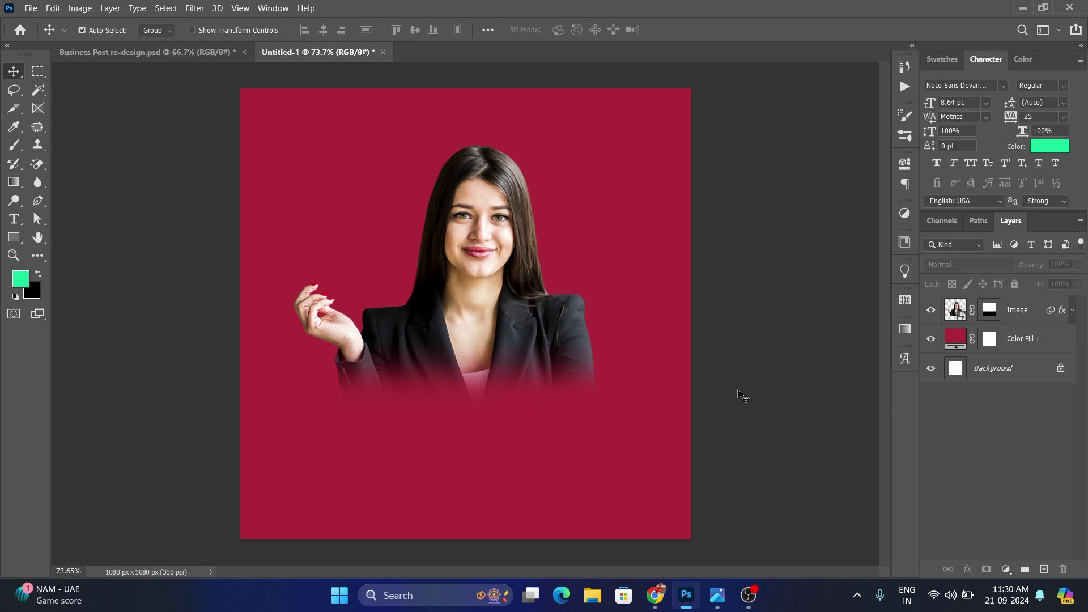
left_click(544, 347)
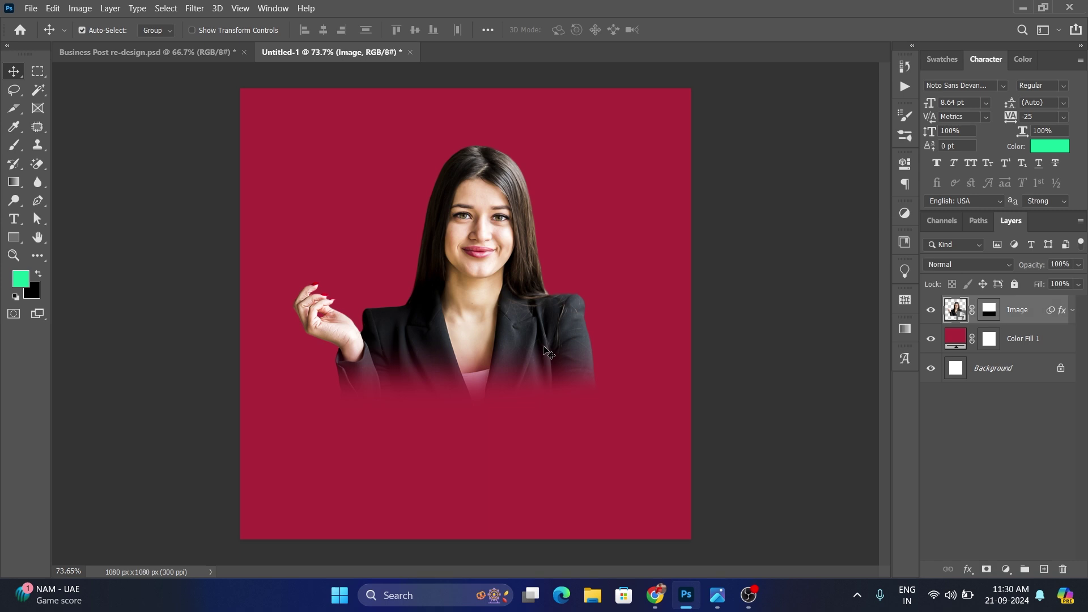
left_click(768, 366)
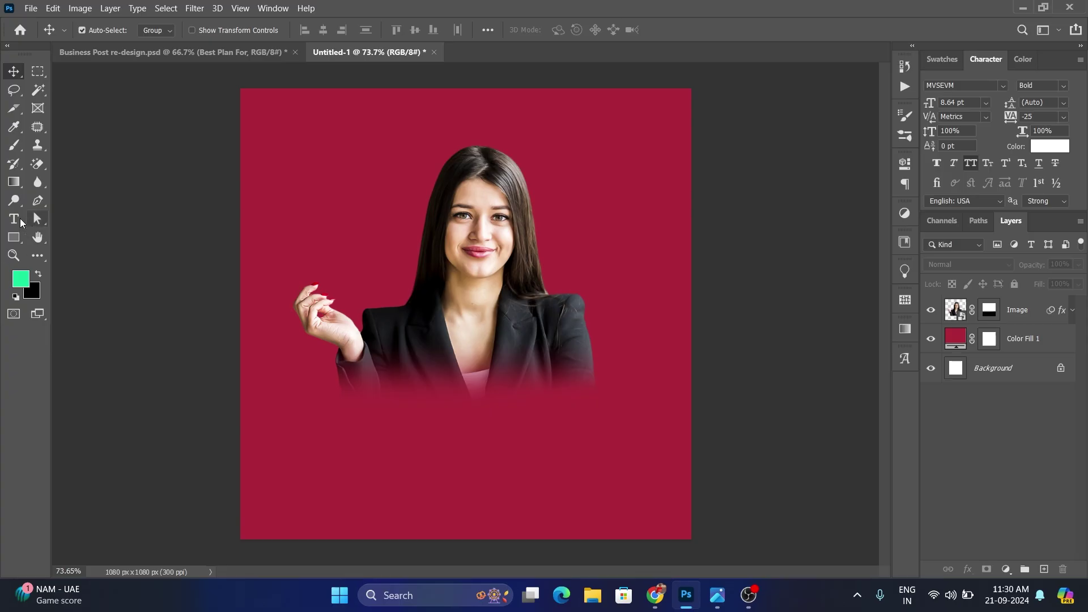
left_click(17, 221)
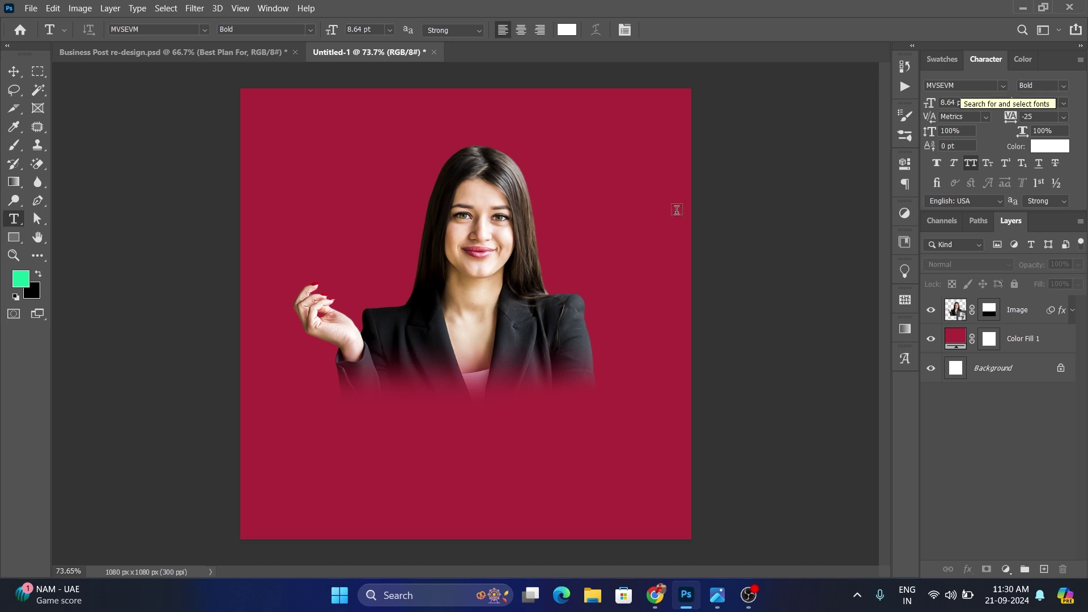
Paste BEST PLAN FOR as a new text line below the portrait at 71 pt
left_click(414, 444)
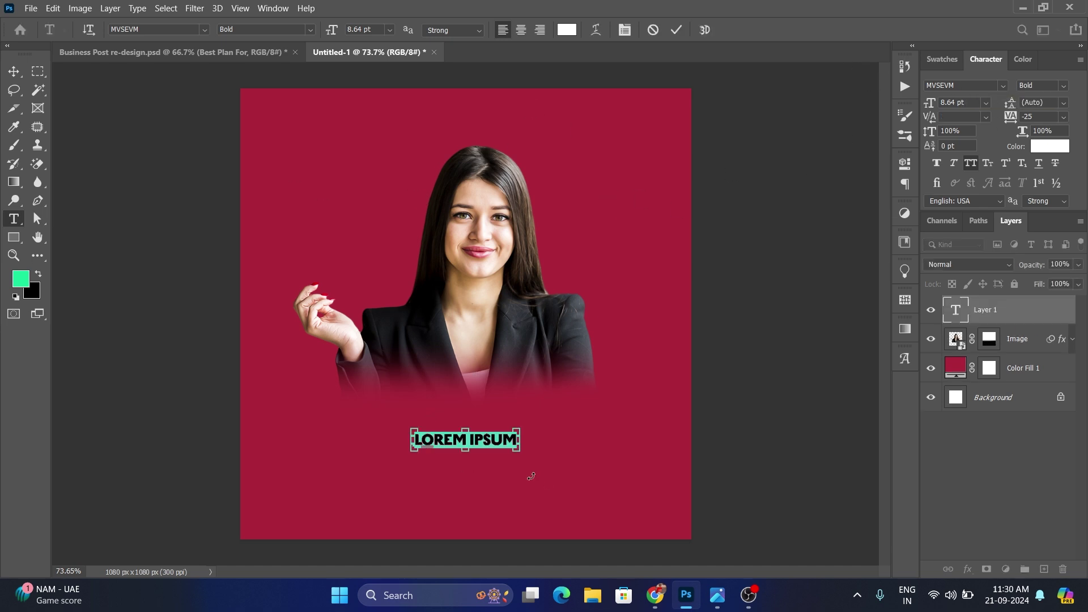
type("Best Plan For")
left_click(5, 71)
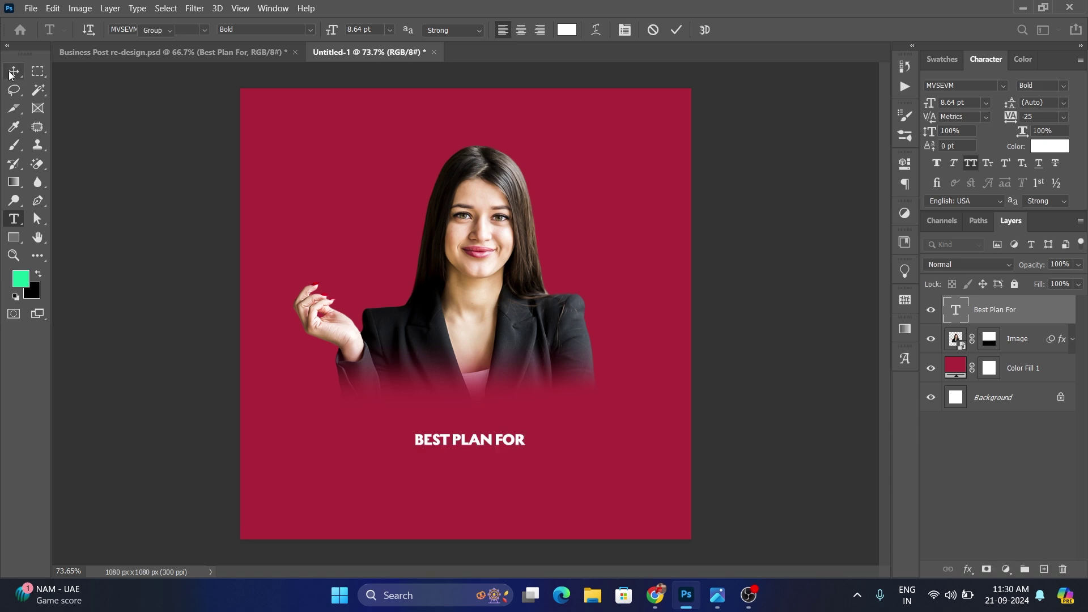
key("ctrl")
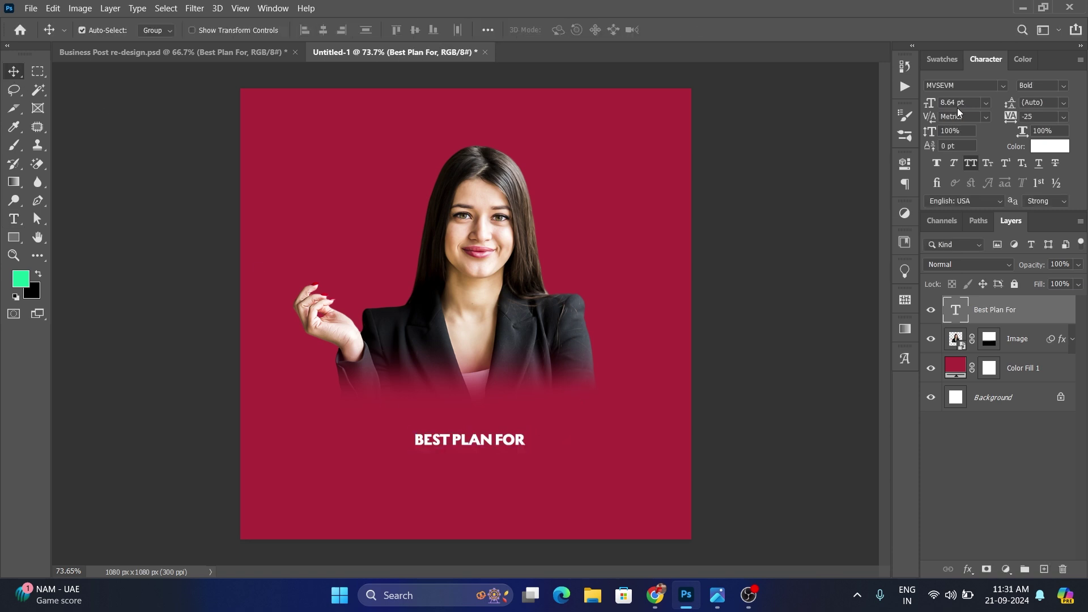
left_click(972, 103)
type("71")
key("Return")
left_click_drag(632, 416, 541, 416)
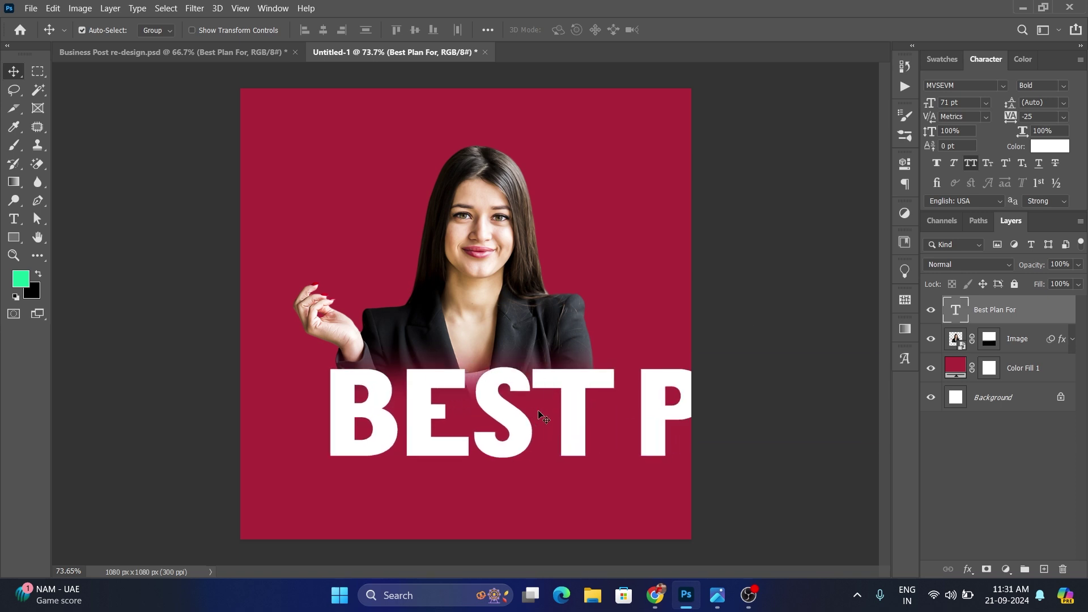
Set the headline to 48 pt with -5 letter spacing and position it under the portrait
left_click(987, 103)
left_click(958, 264)
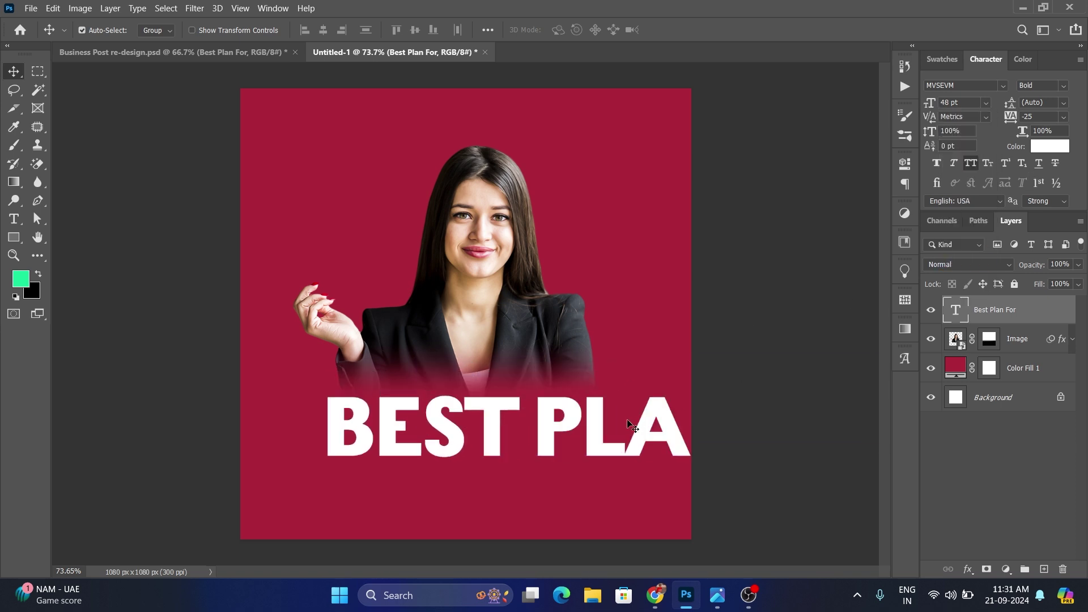
left_click_drag(623, 419, 589, 427)
left_click(1064, 117)
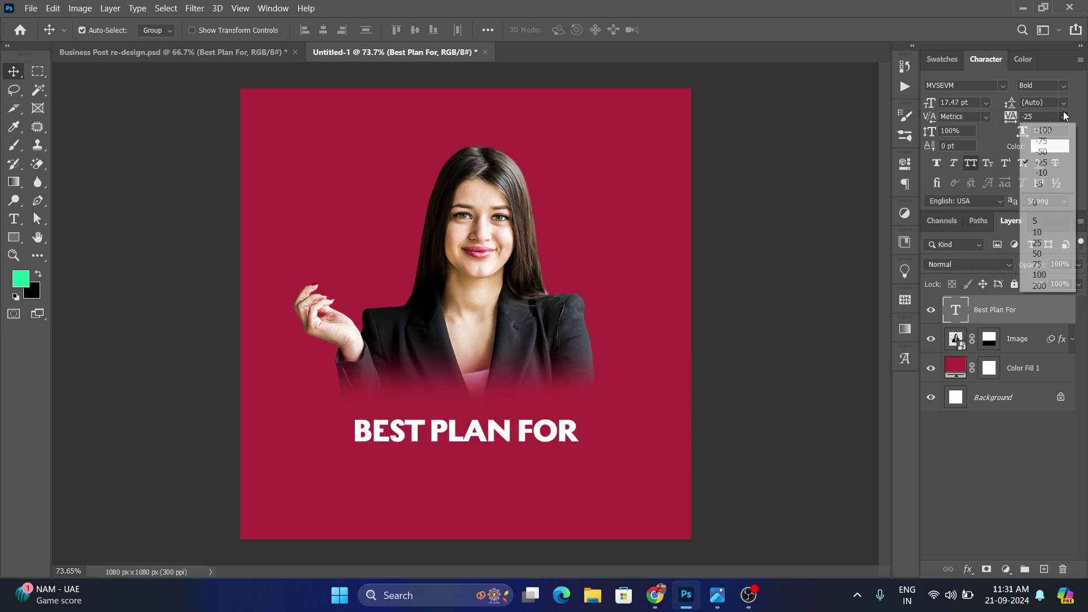
left_click(1044, 182)
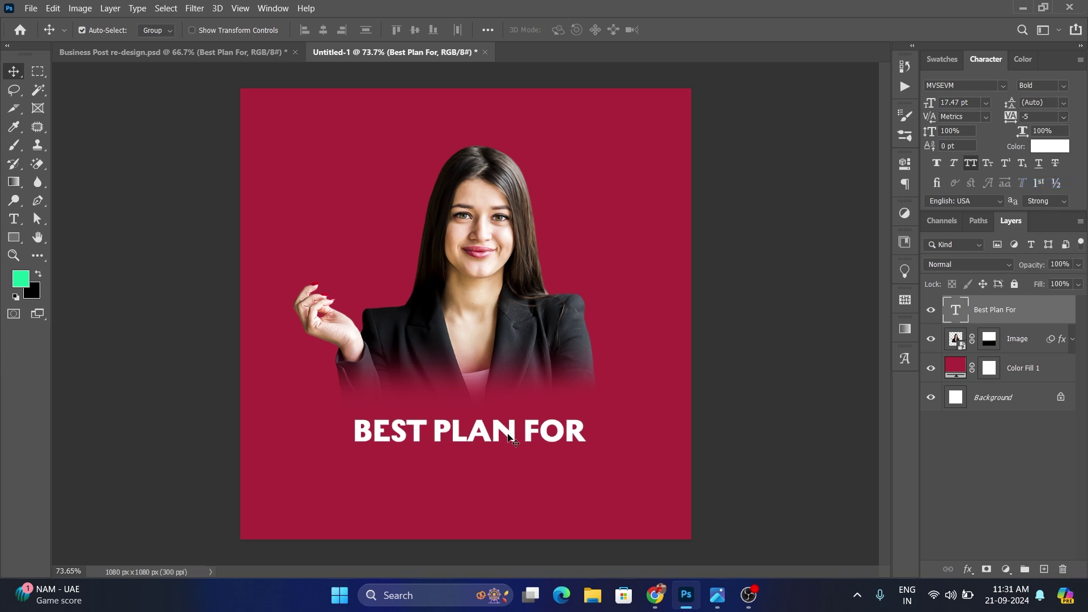
left_click_drag(505, 430, 505, 441)
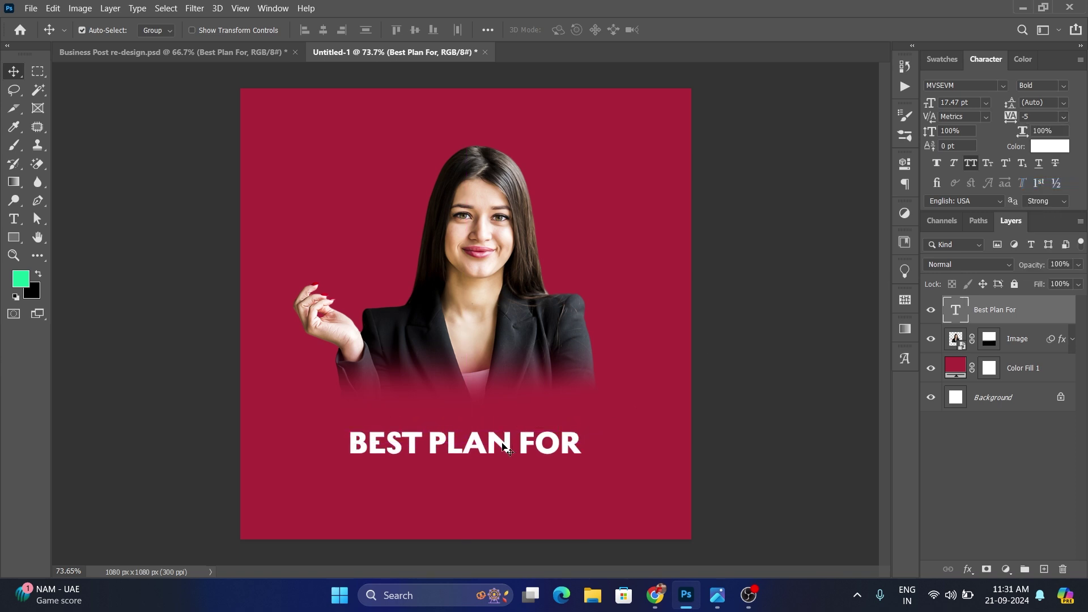
Duplicate the headline just below and retype the copy as YOUR BUSINESS
left_click_drag(495, 448, 494, 477)
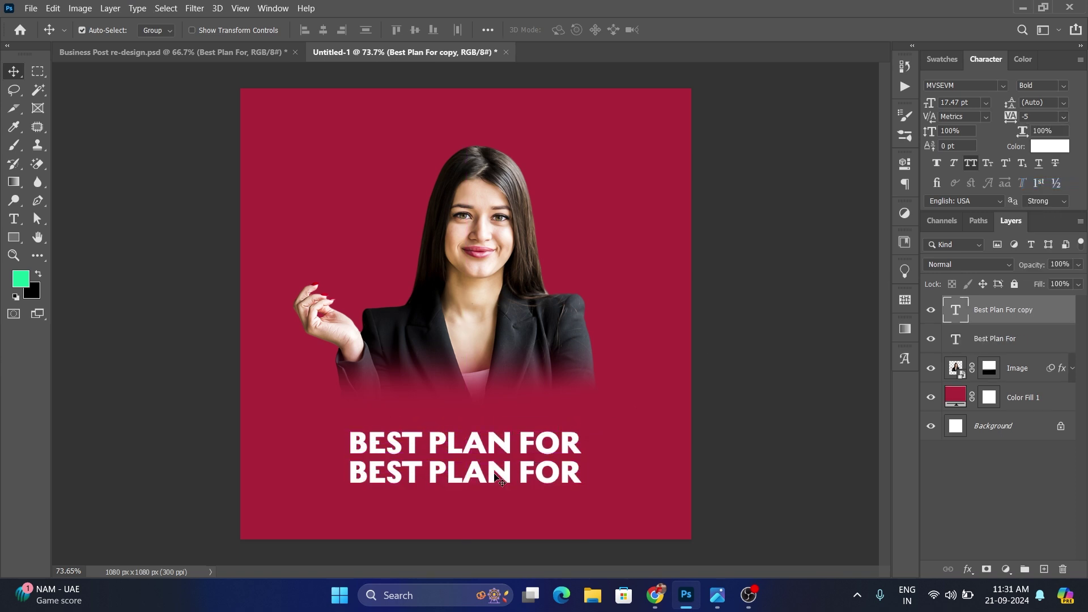
double_click(495, 473)
type("YOUR BUSINESS")
key("ctrl+Return")
key("v")
Scale BEST PLAN FOR to about 86%, centre both lines, and duplicate it above
left_click(366, 443)
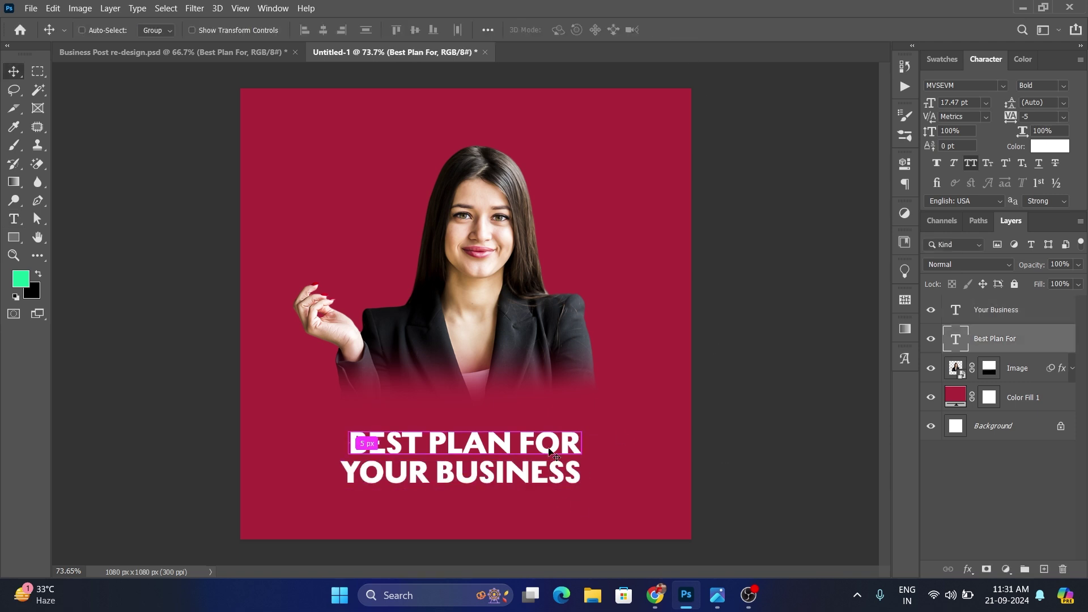
key("ctrl+t")
left_click_drag(581, 425, 564, 430)
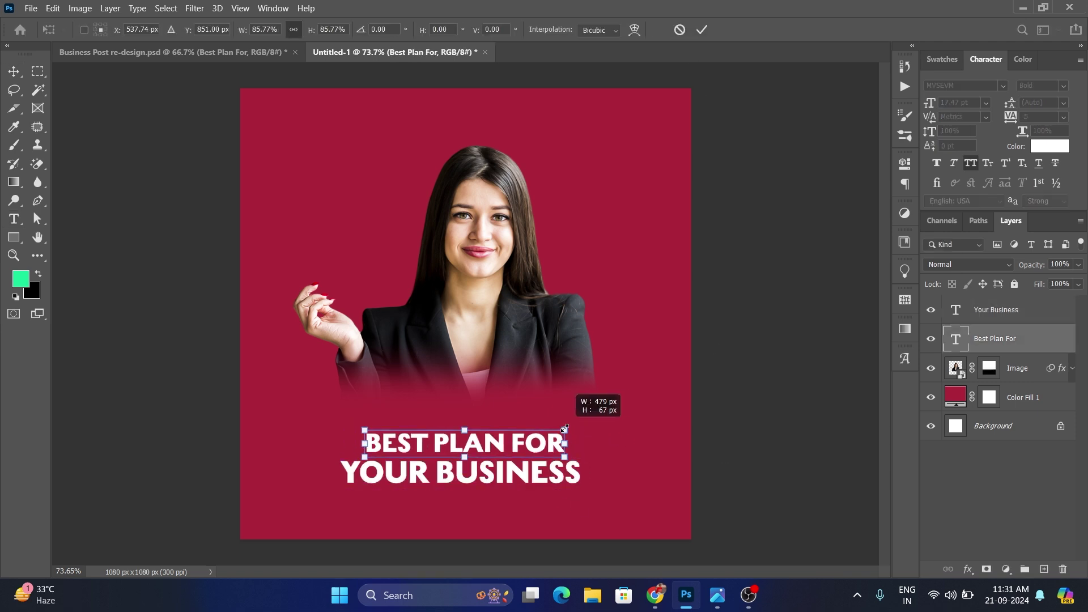
key("Return")
left_click(567, 473)
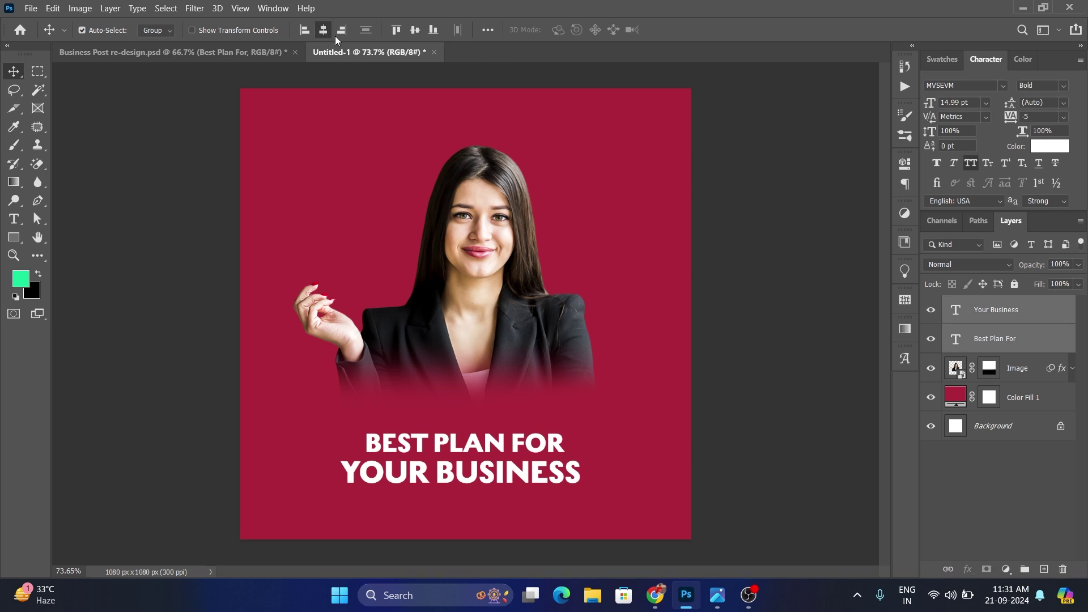
left_click(530, 450)
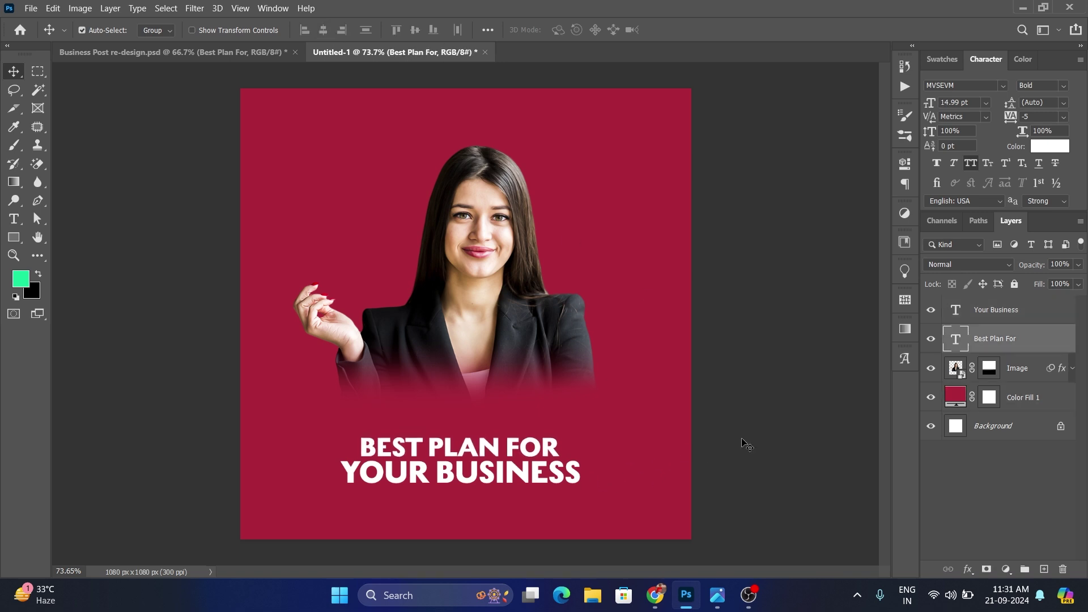
left_click_drag(475, 446, 476, 424)
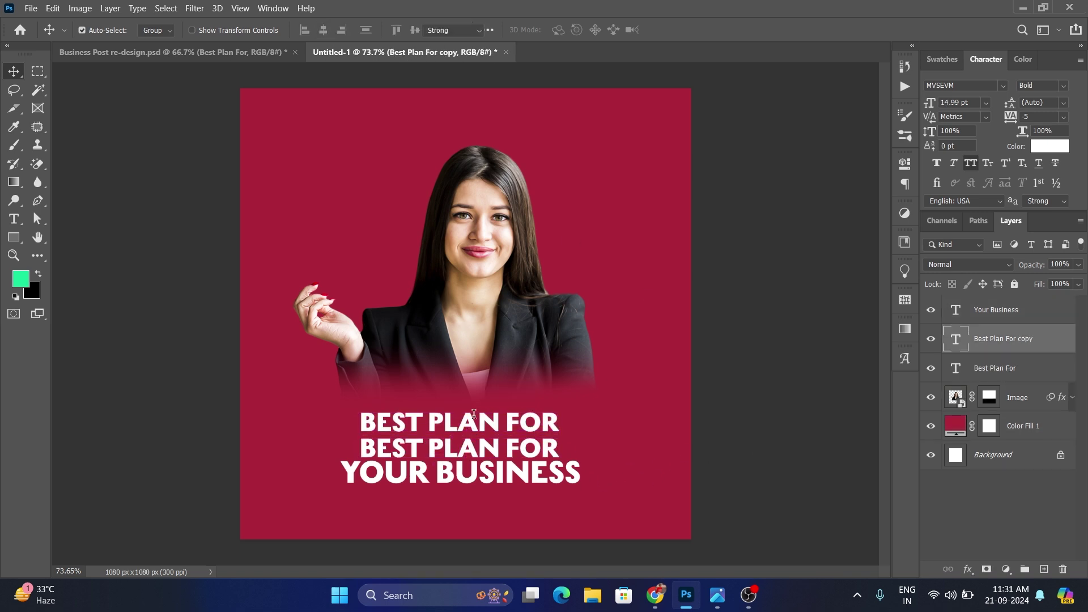
Retype the duplicated top line as THE
double_click(475, 424)
type("THE")
left_click(676, 29)
key("v")
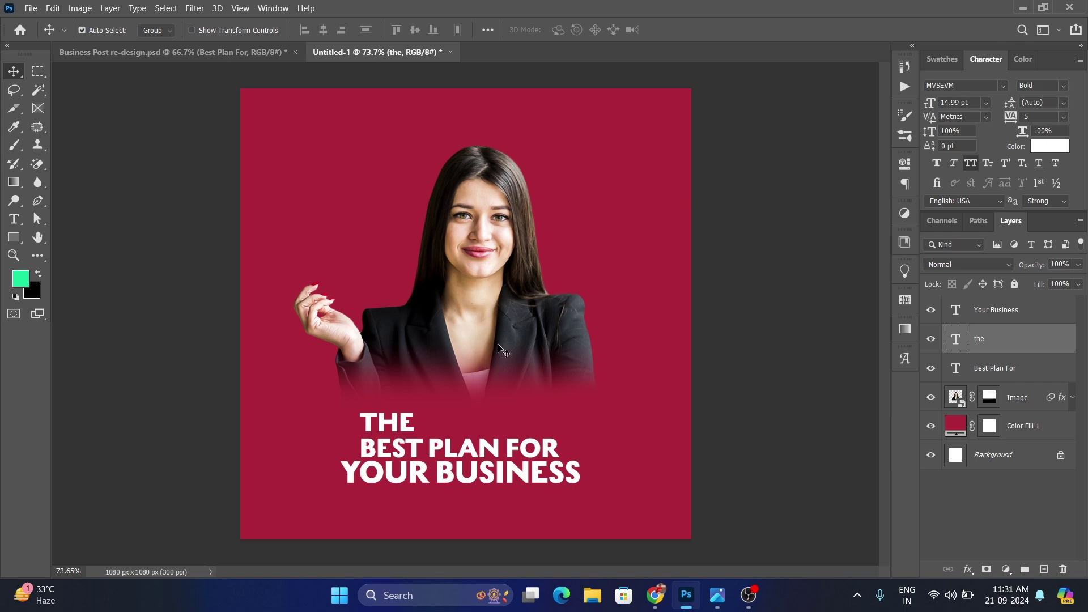
Lock the Image and Color Fill 1 layers
left_click(497, 333)
left_click(1015, 284)
left_click(340, 423)
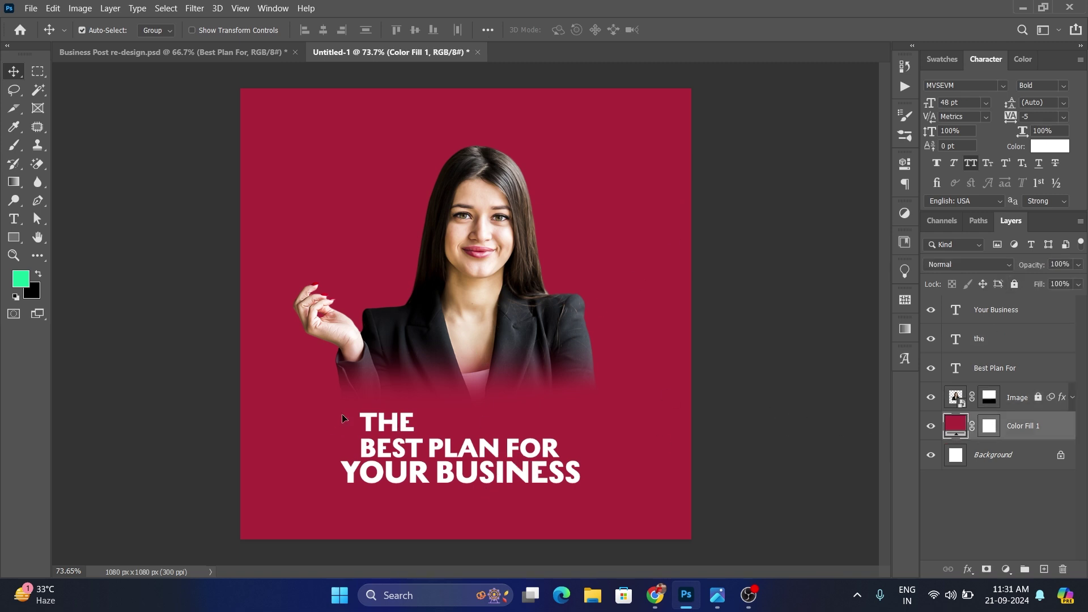
left_click(1015, 284)
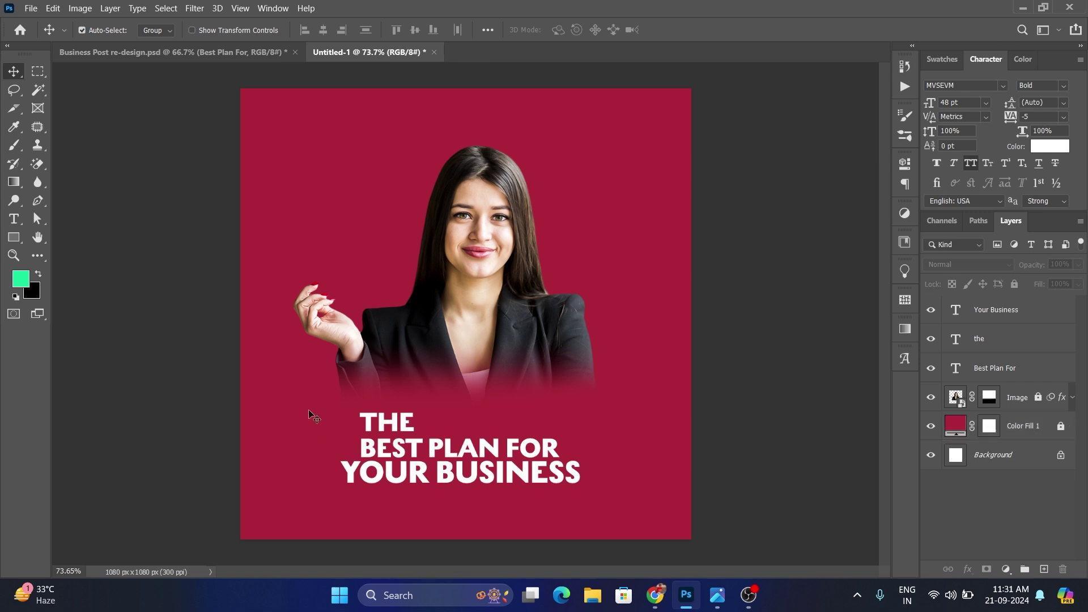
Centre THE over the headline and align the three text lines on the canvas centre
left_click_drag(317, 427, 468, 477)
left_click(323, 30)
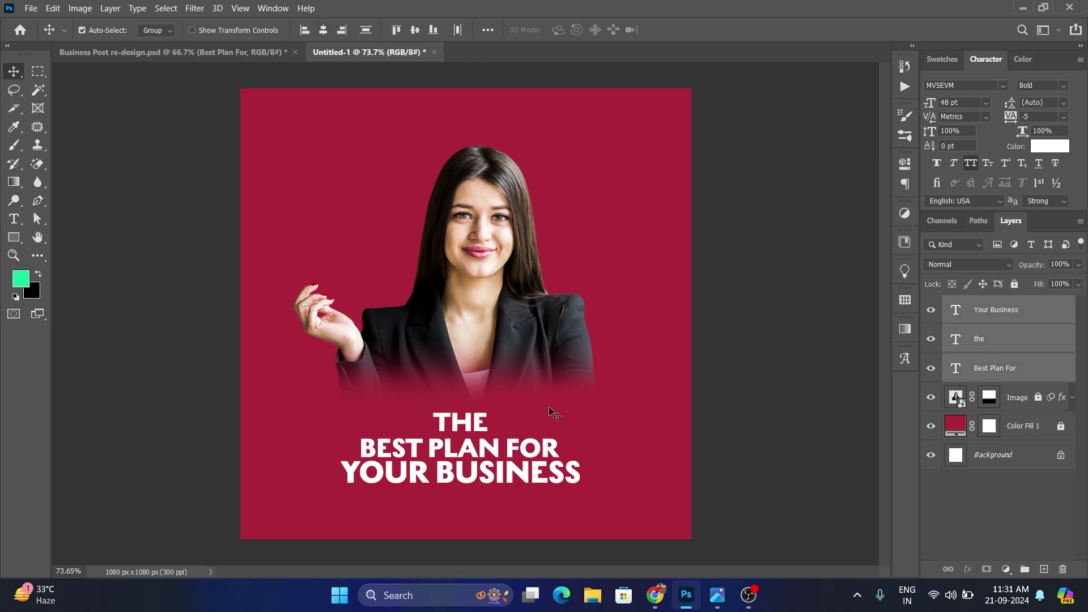
left_click_drag(461, 420, 461, 424)
left_click(522, 448, "shift")
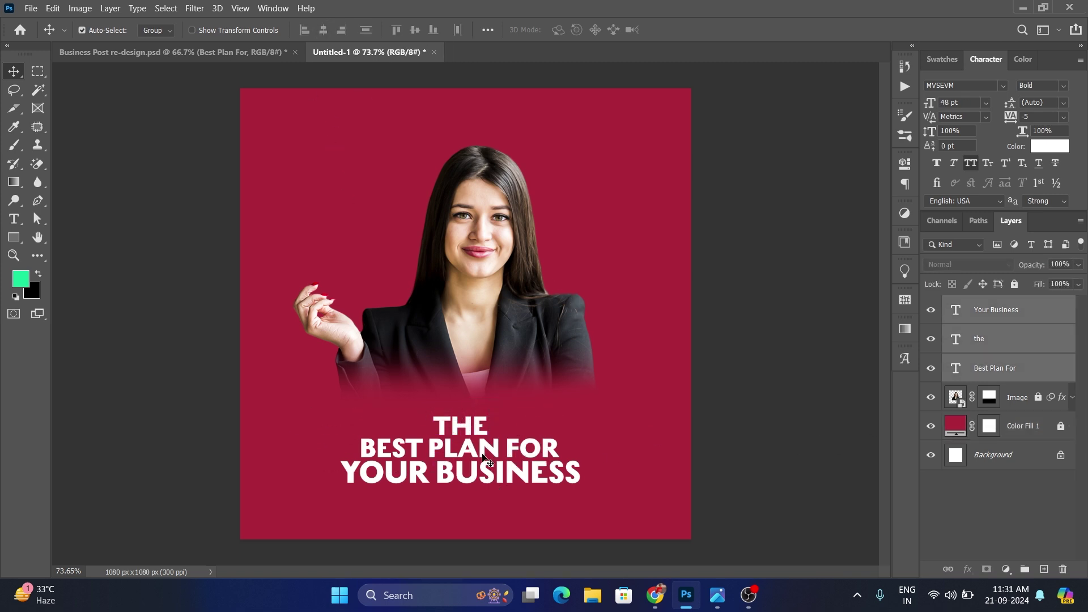
left_click_drag(475, 423, 481, 419)
left_click(492, 420)
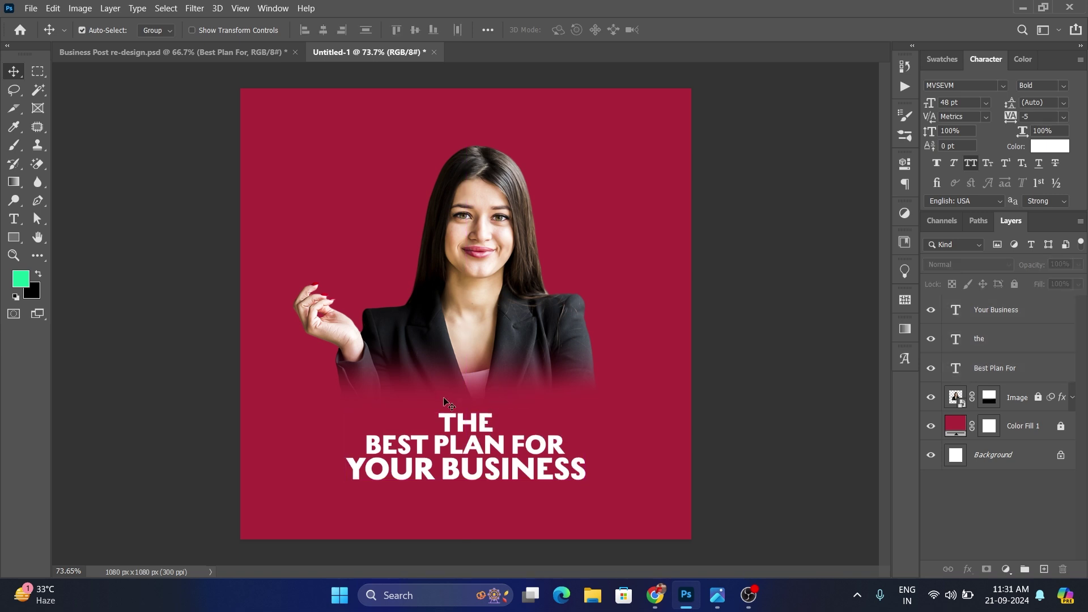
Set THE in Creattion Demo with All Caps off, retyped as The
left_click(1002, 86)
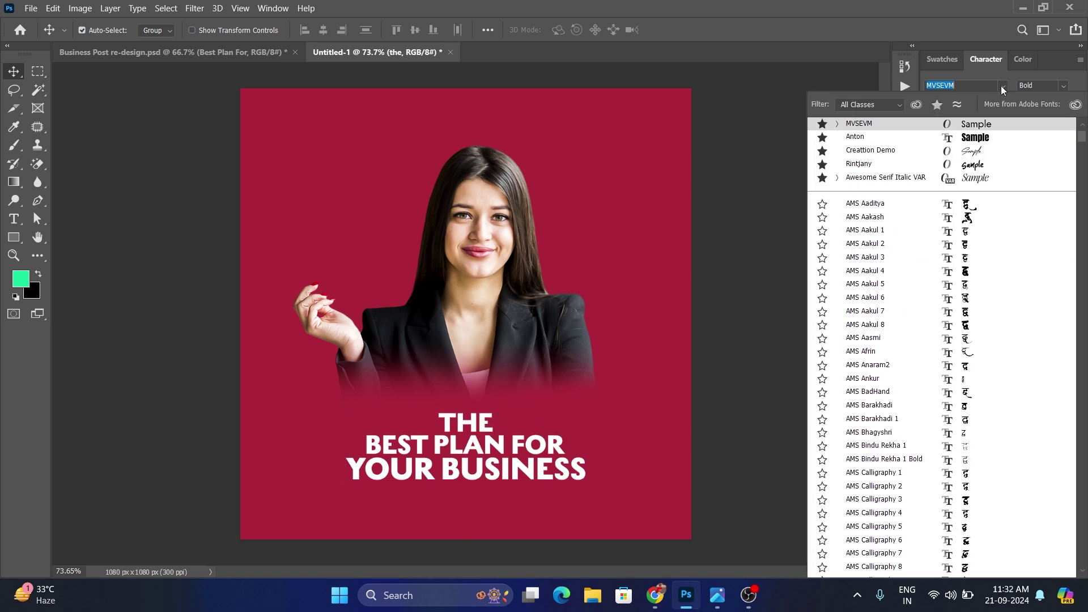
left_click(893, 151)
left_click(972, 163)
double_click(456, 421)
double_click(452, 420)
left_click(461, 420)
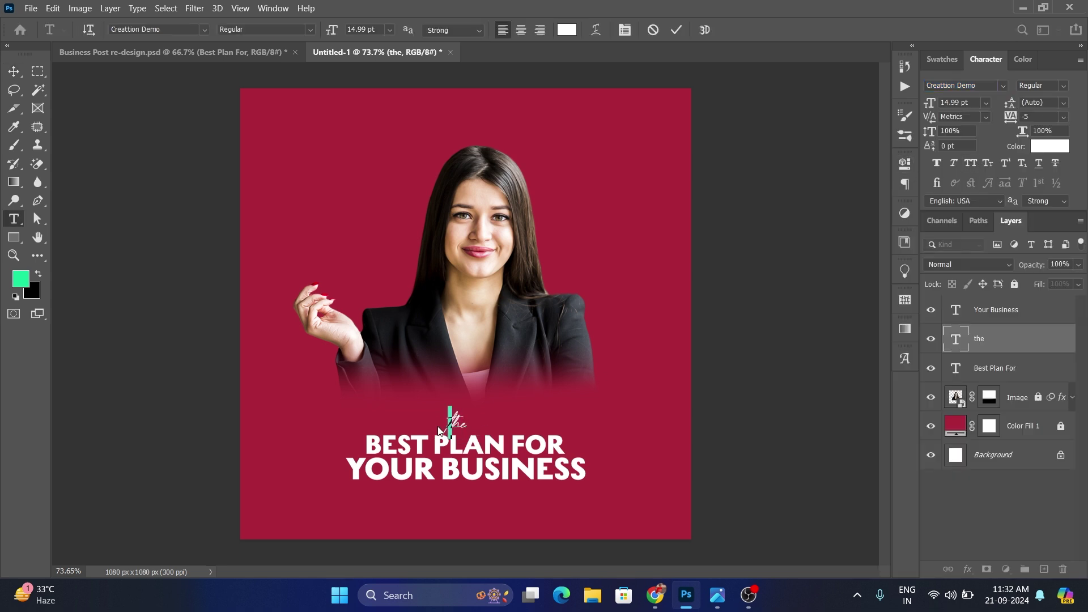
type("The")
left_click(676, 29)
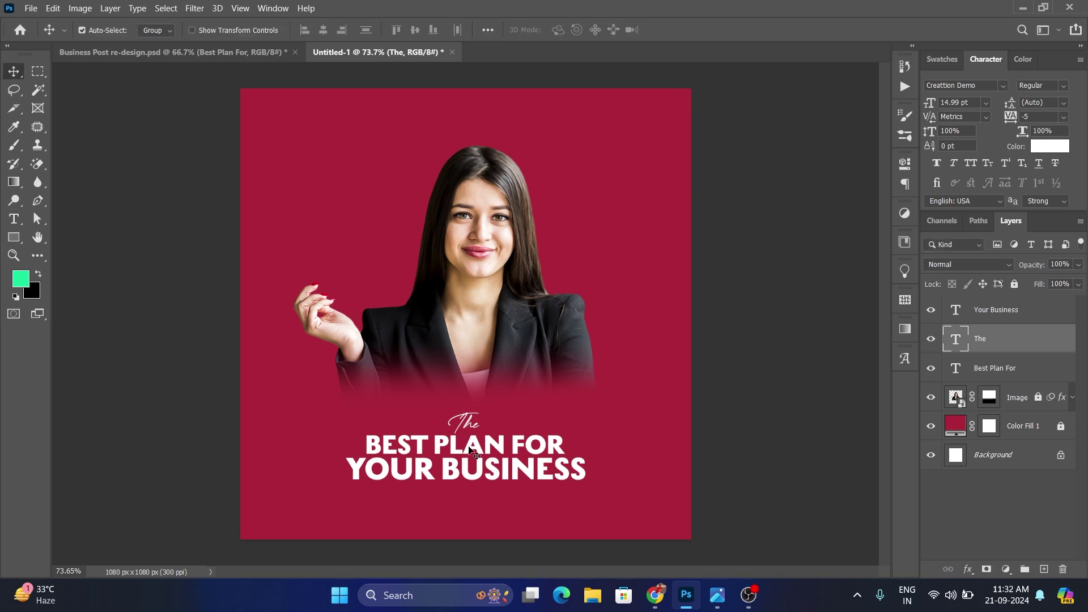
Enlarge the script The to nearly double size above BEST PLAN FOR
key("ctrl+t")
mouse_move(479, 407)
left_mouse_down()
mouse_move(504, 398)
mouse_move(470, 418)
left_mouse_up()
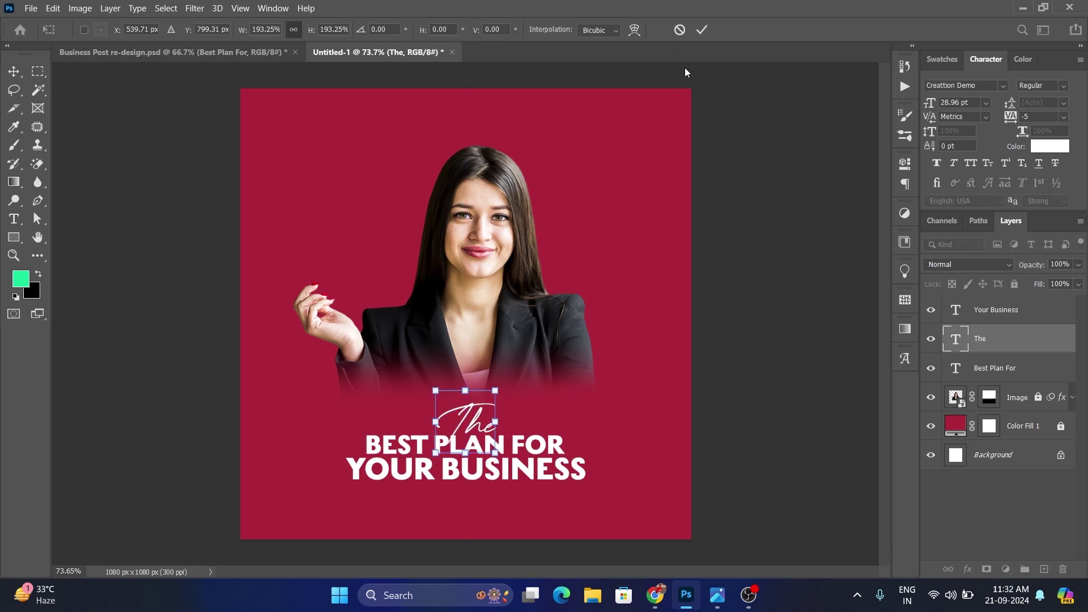
key("Return")
left_click_drag(686, 73, 484, 479)
left_click(620, 462)
left_click(581, 468)
left_click(598, 429)
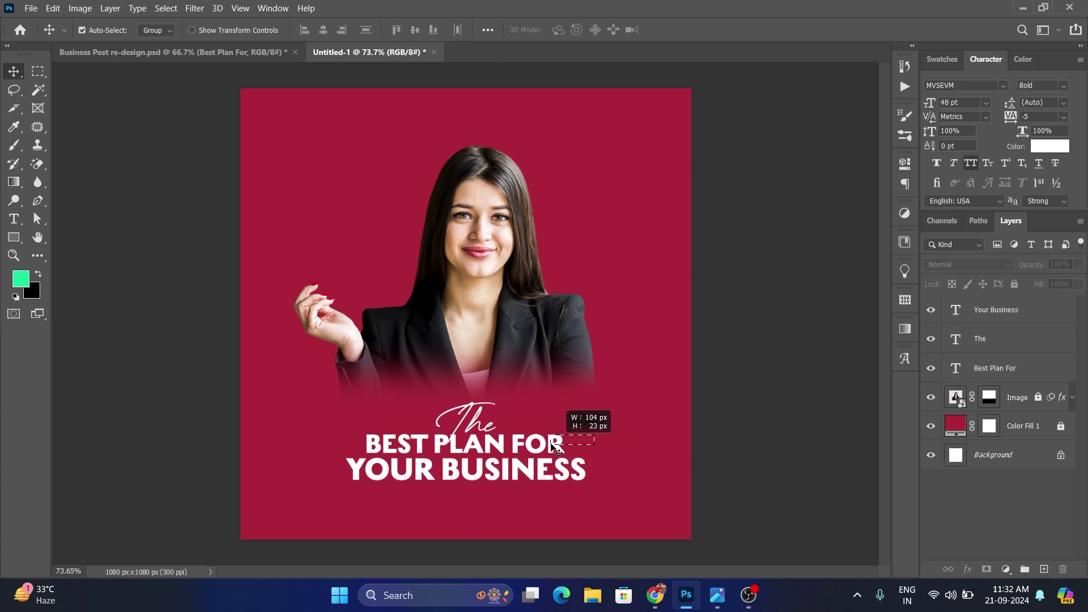
Trial-enlarge BEST PLAN FOR to about 150% and nudge The, then undo it
left_click(558, 445)
key("ctrl+t")
left_click_drag(562, 432, 610, 430)
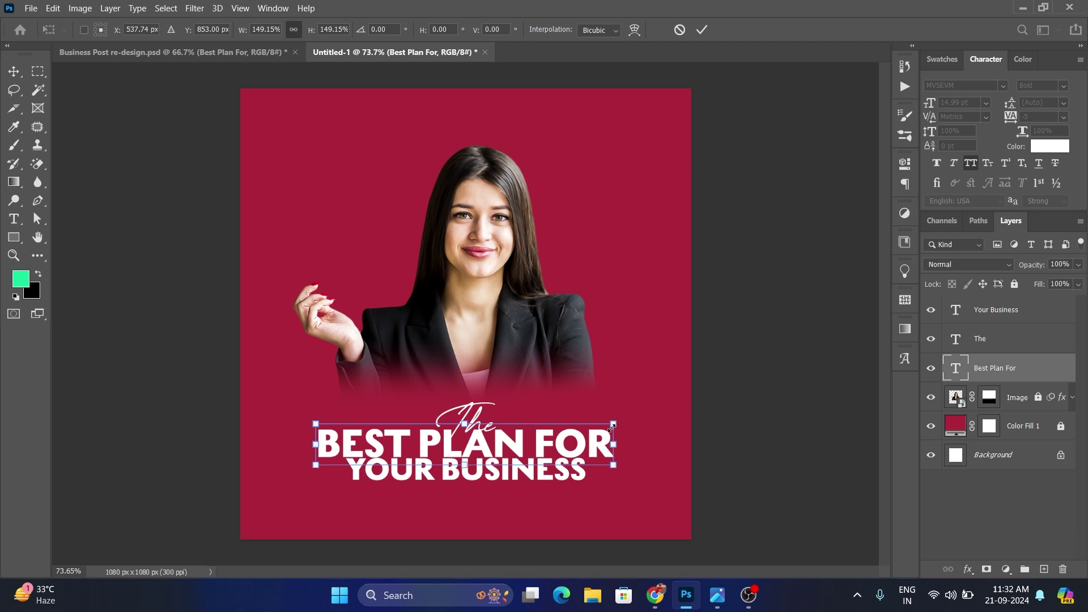
left_click(702, 30)
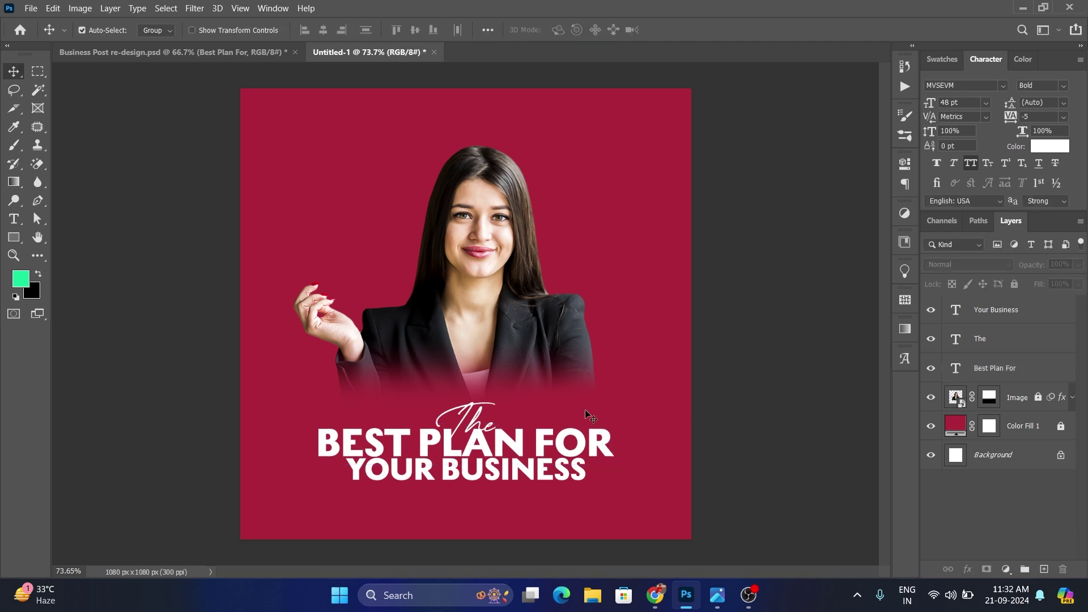
left_click_drag(477, 419, 474, 415)
left_click(612, 437)
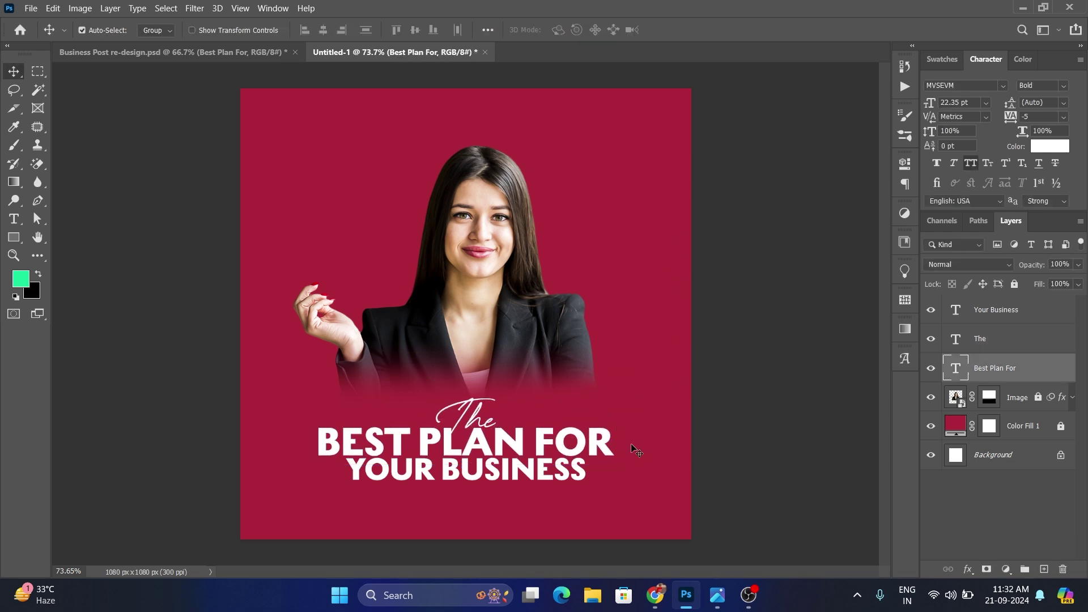
left_click(683, 444)
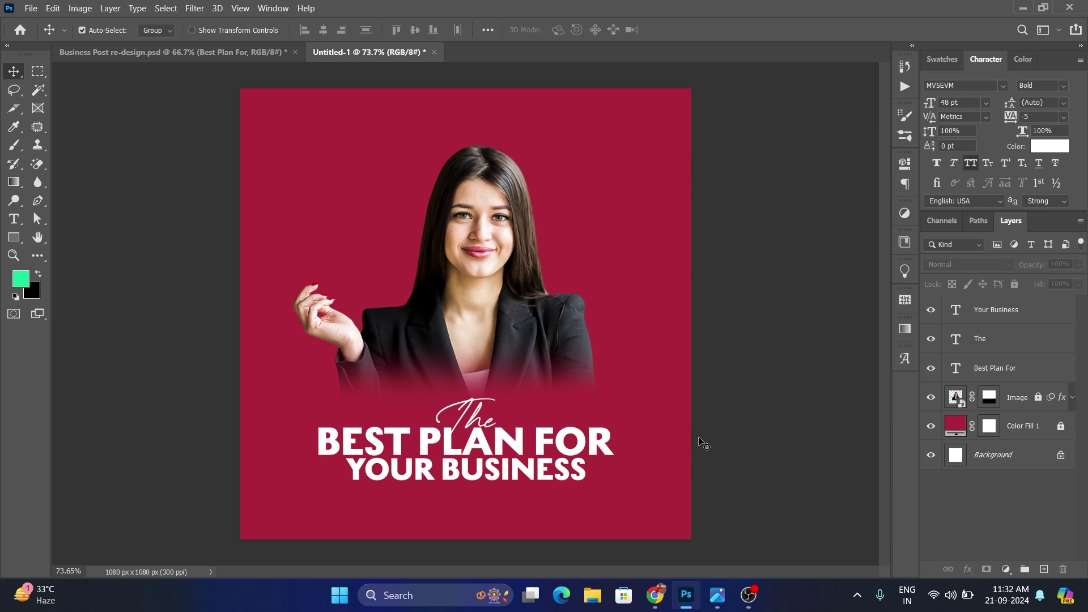
key("ctrl+z")
key("ctrl+z")
key("ctrl+z")
key("ctrl+z")
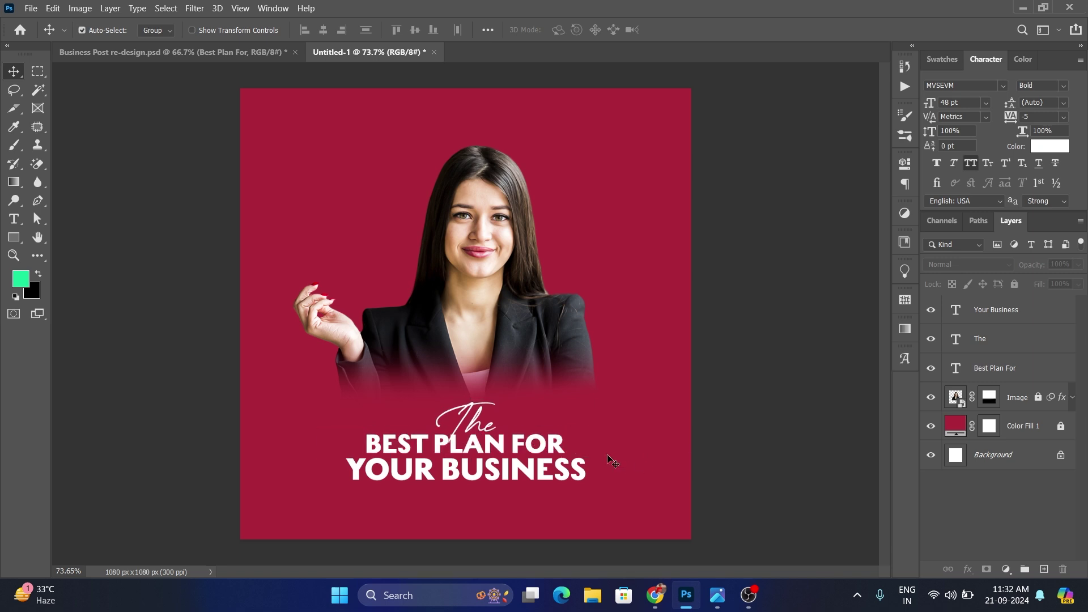
Scale YOUR BUSINESS up slightly with Free Transform
mouse_move(605, 459)
left_mouse_down()
mouse_move(576, 473)
mouse_move(593, 452)
left_mouse_up()
key("ctrl+t")
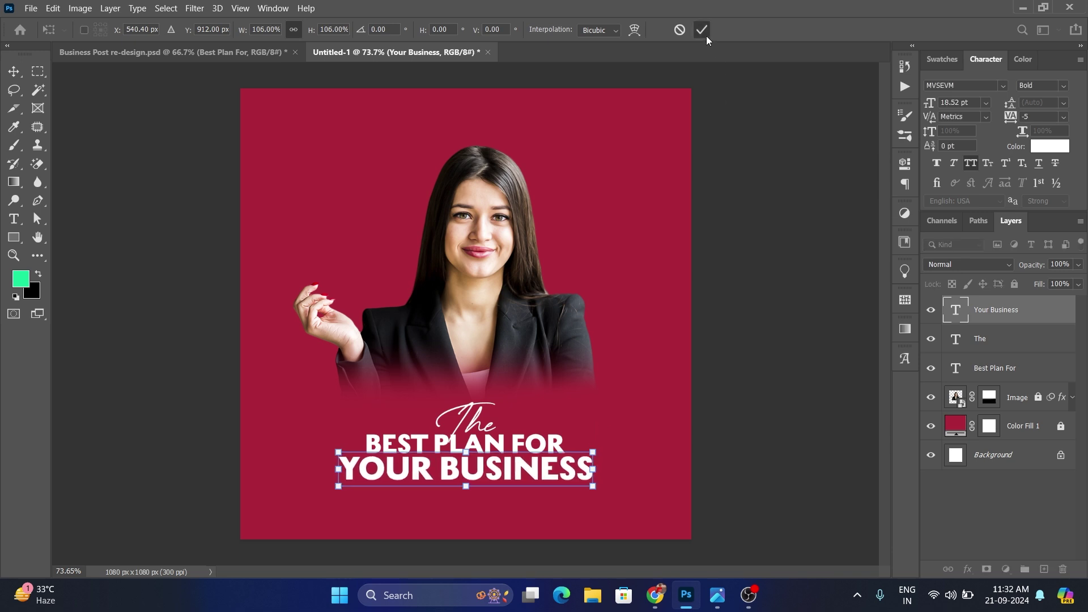
left_click(703, 32)
left_click(558, 440)
left_click(485, 407)
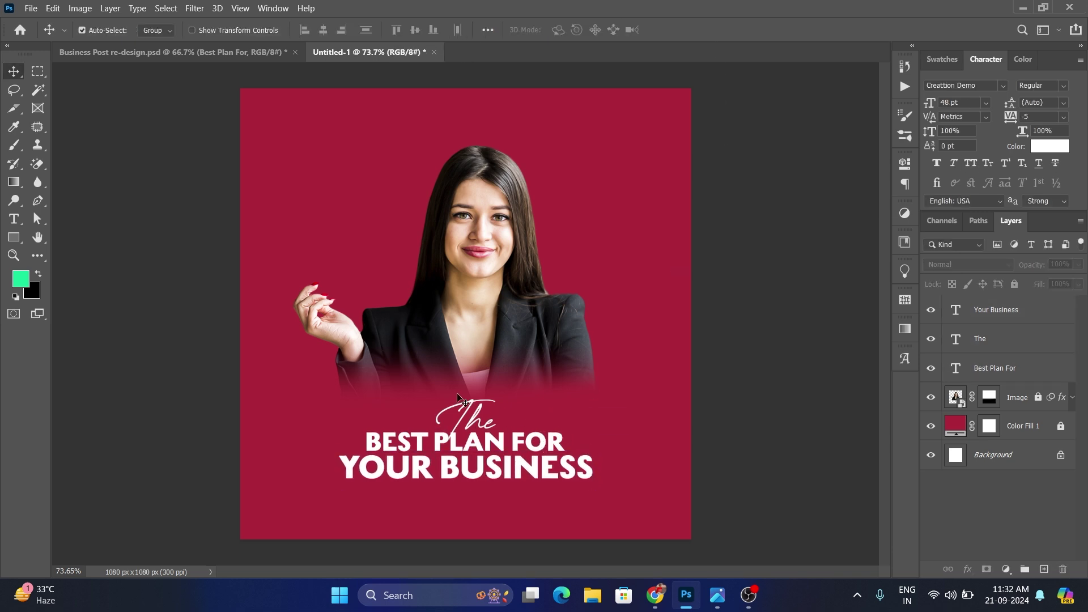
Nudge the three-line headline down and scale the whole block to about 105%
left_click(436, 394)
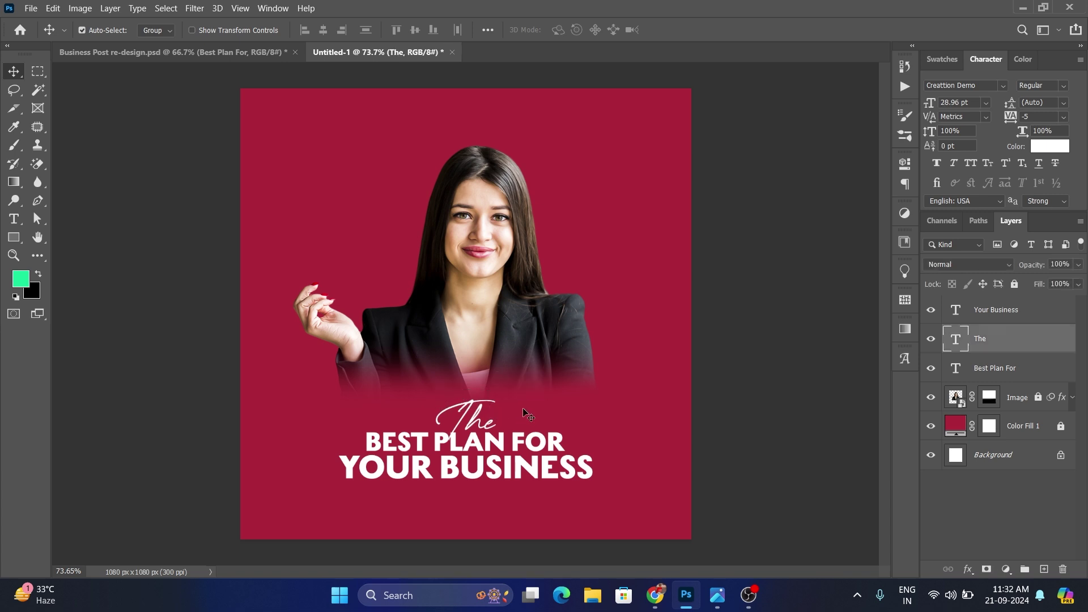
left_click(584, 457)
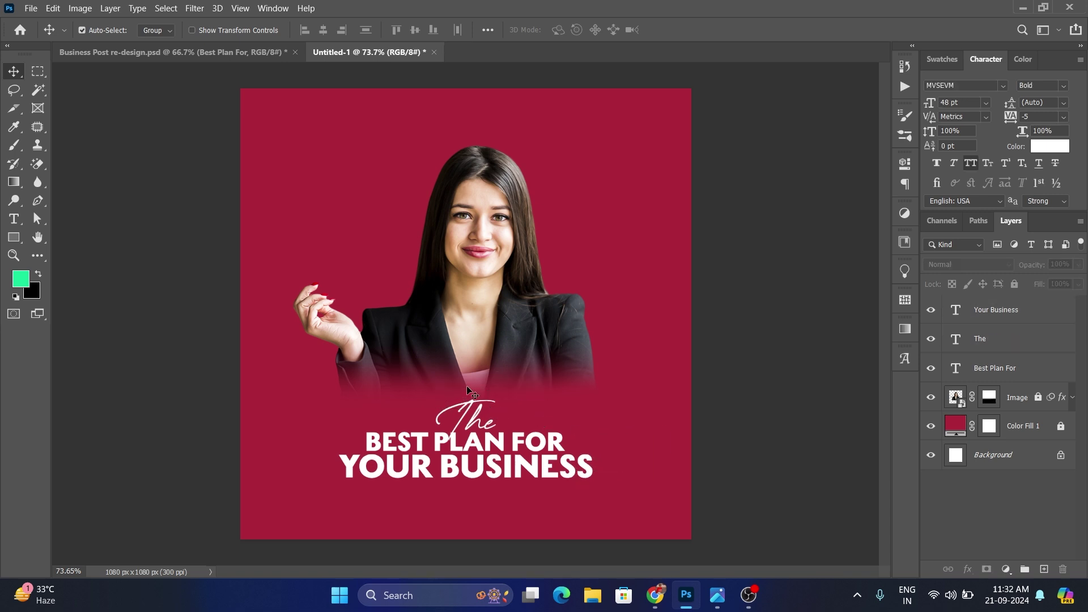
left_click_drag(489, 475, 489, 476)
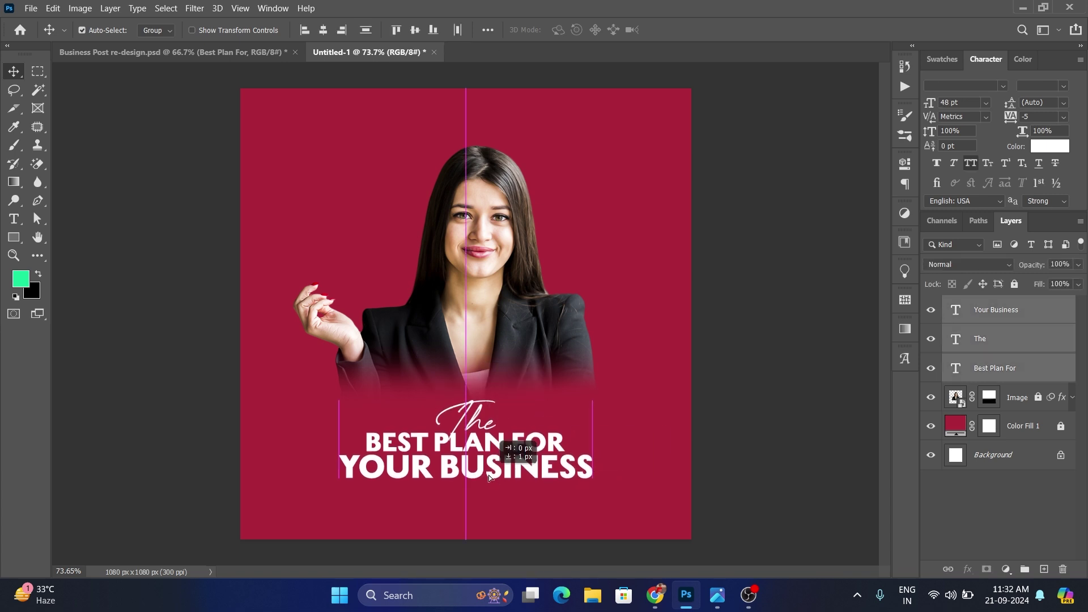
key("ctrl+t")
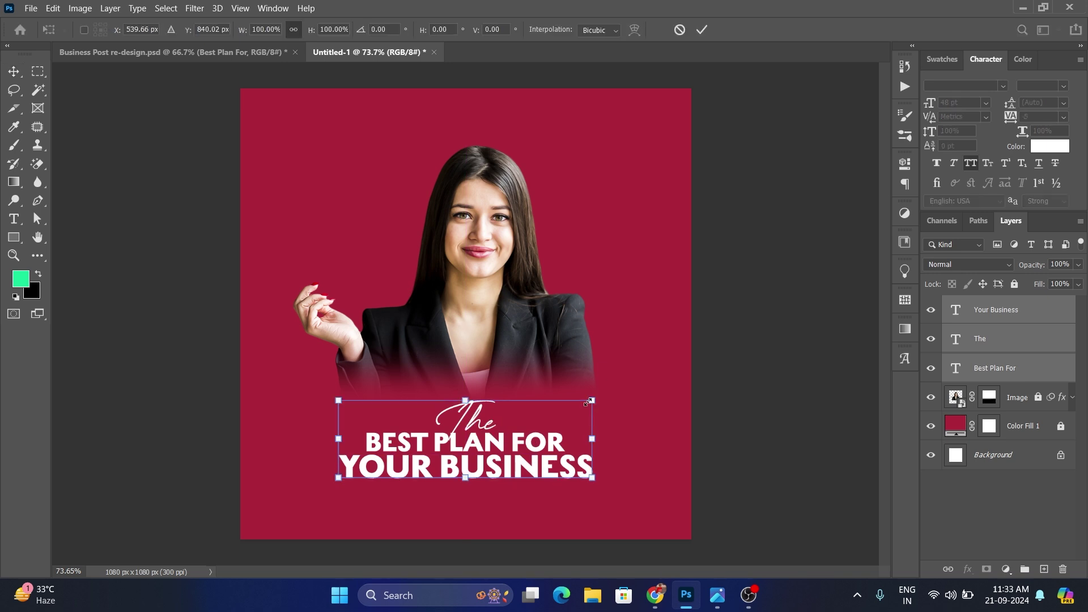
left_click_drag(589, 401, 595, 392)
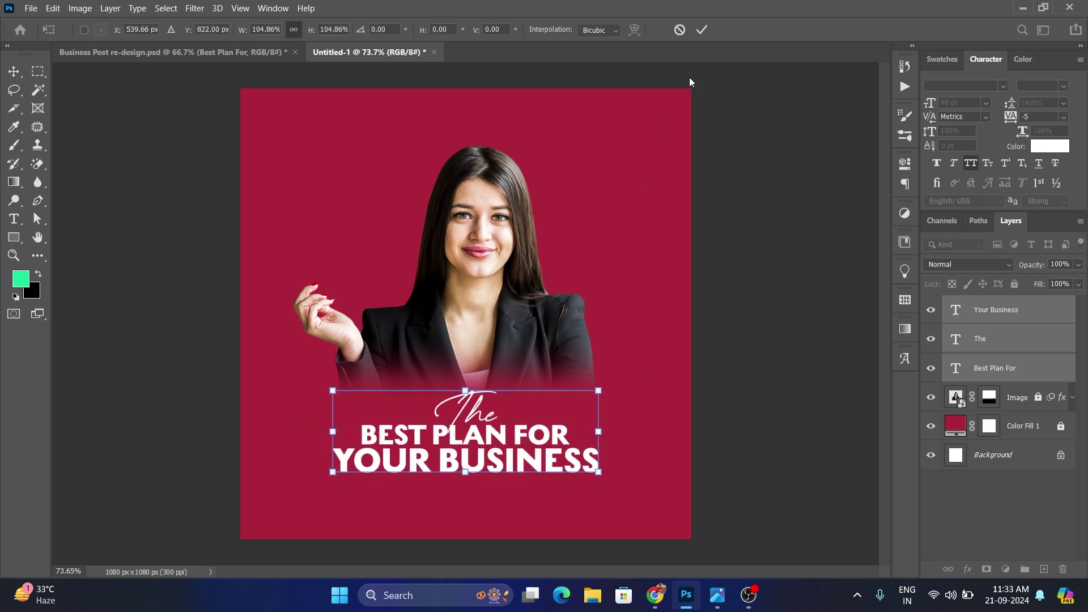
left_click(702, 30)
left_click(651, 189)
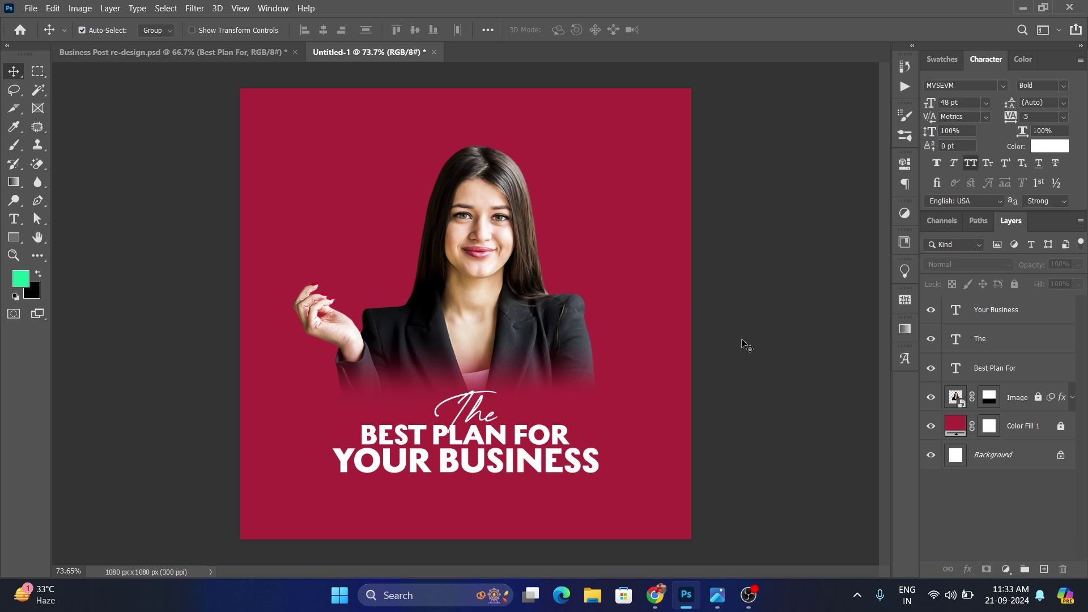
Duplicate the Your Business text layer, move the copy to the top and retype it as BUSINESS
double_click(578, 465)
left_click_drag(441, 458, 617, 454)
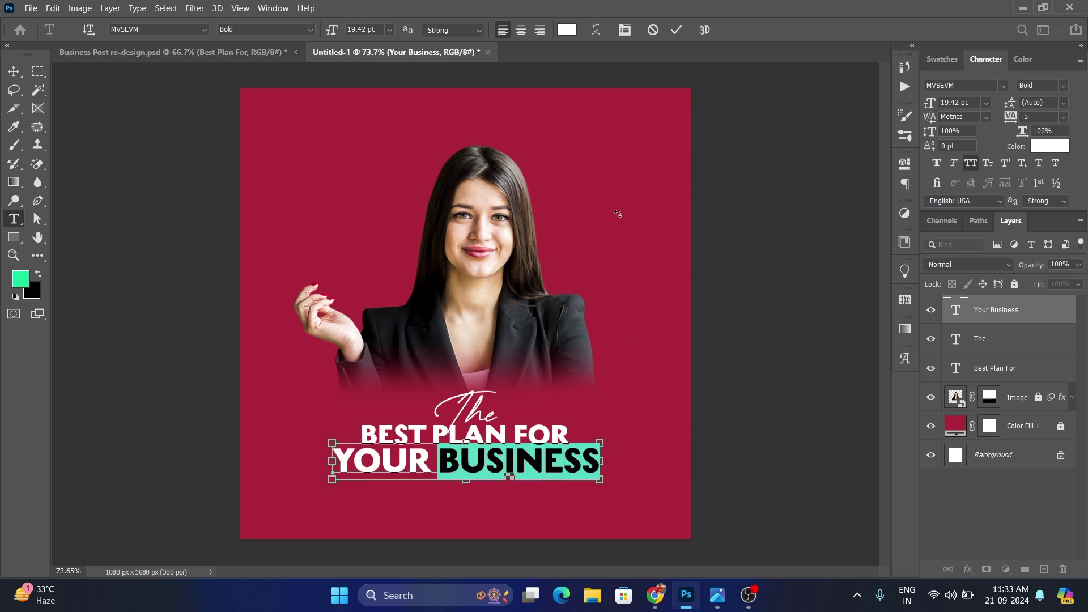
left_click(677, 29)
key("ctrl+j")
left_click_drag(499, 460, 484, 132)
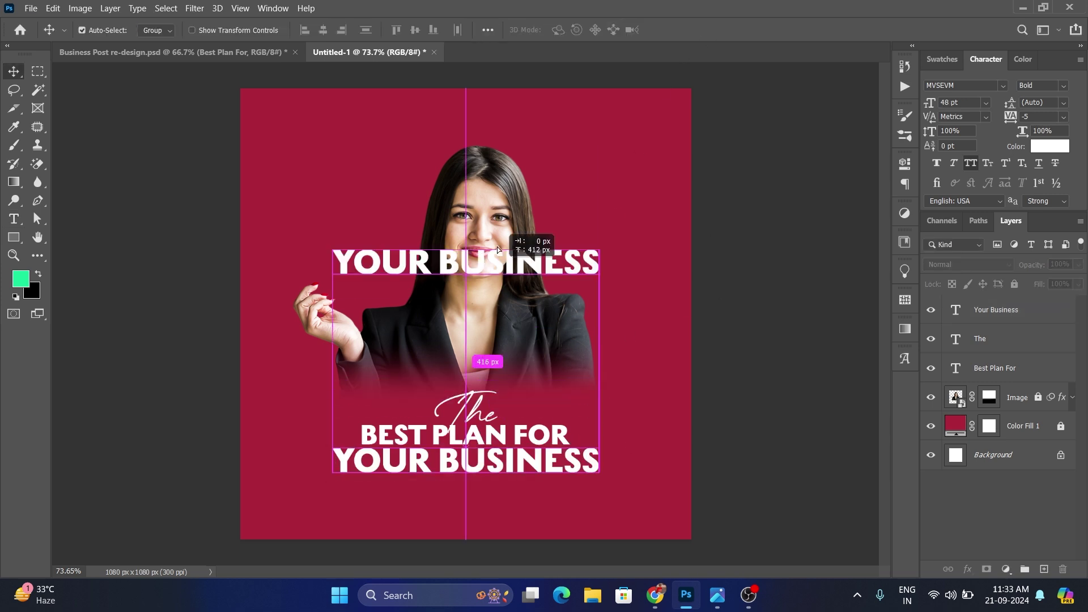
double_click(484, 133)
type("BUSINESS")
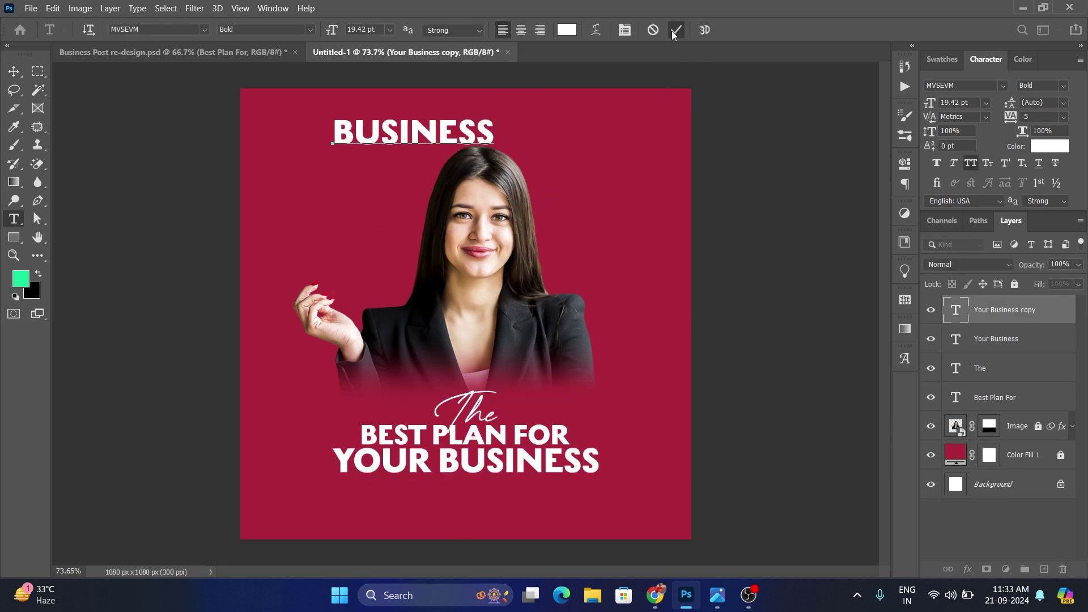
left_click(675, 31)
Enlarge the BUSINESS text across the top and centre it horizontally on the canvas
key("ctrl+t")
mouse_move(494, 132)
left_mouse_down()
mouse_move(650, 127)
mouse_move(663, 96)
left_mouse_up()
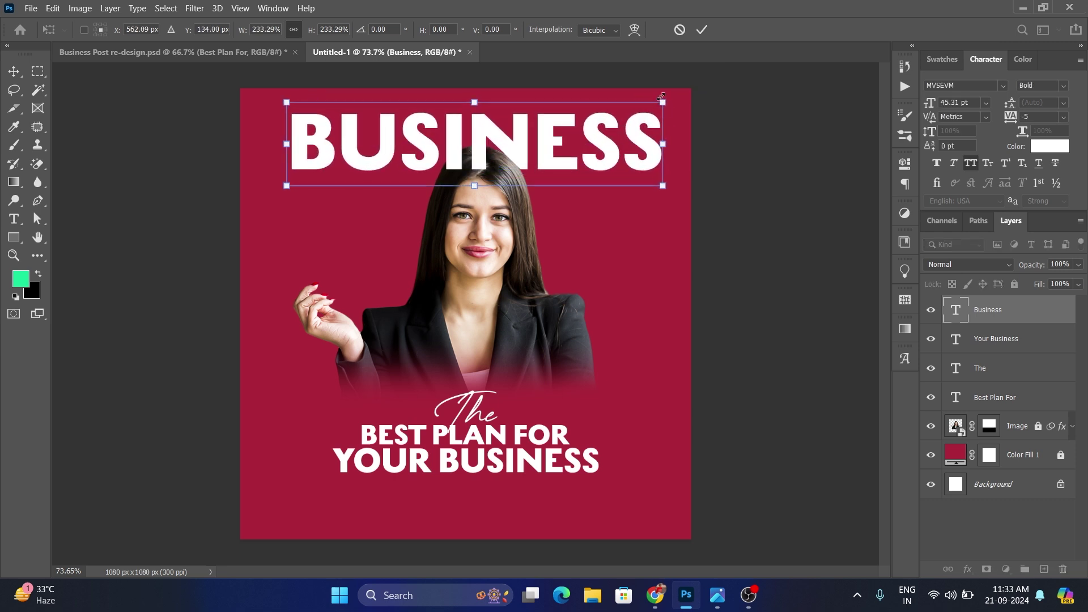
left_click_drag(663, 96, 664, 98)
left_click(702, 30)
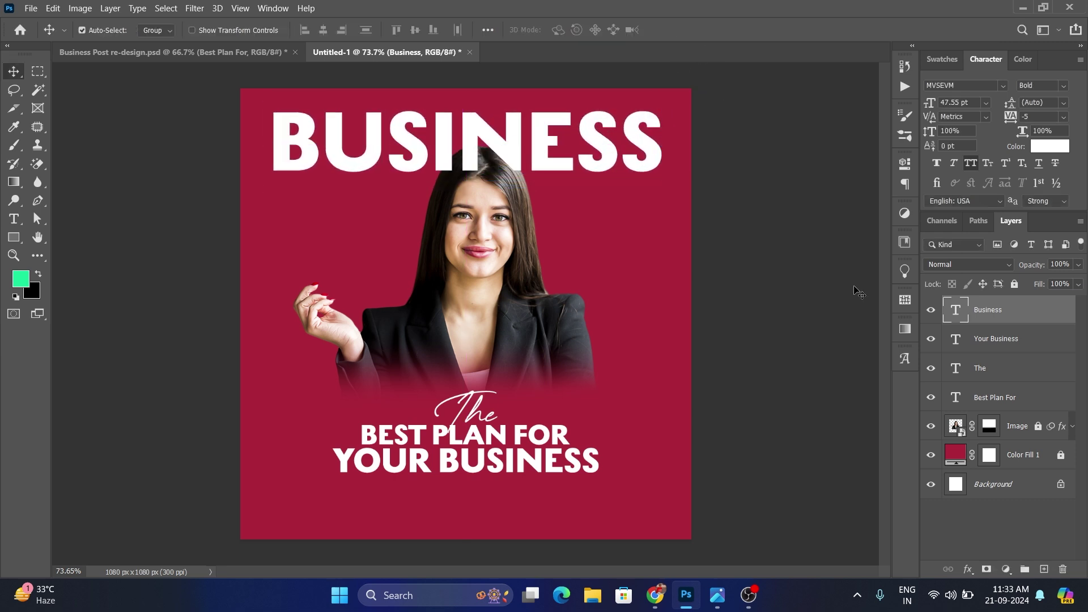
key("ctrl")
left_click(1022, 486, "ctrl")
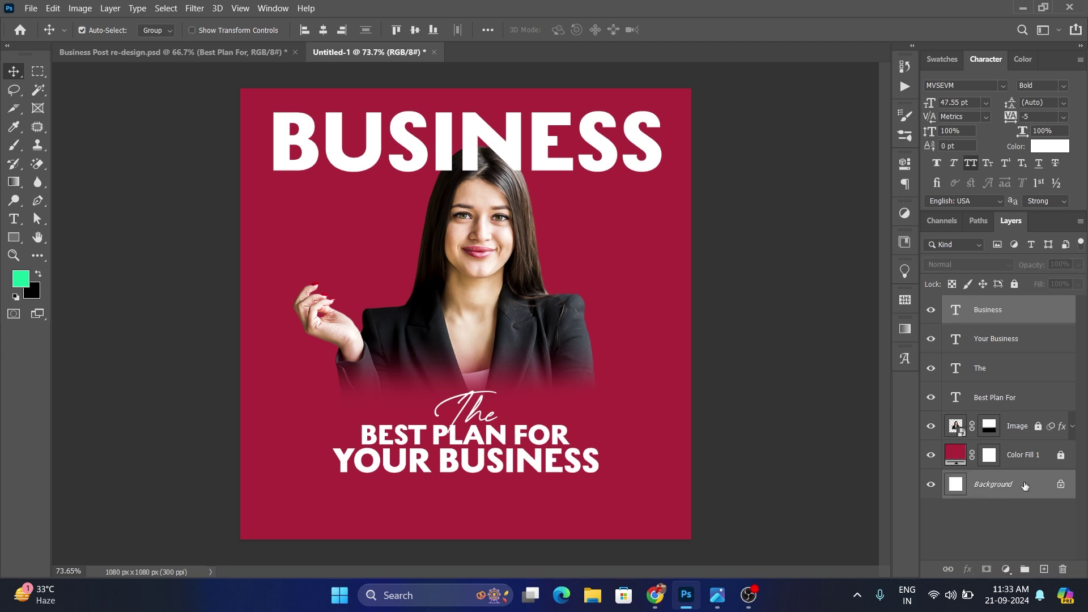
left_click(323, 31)
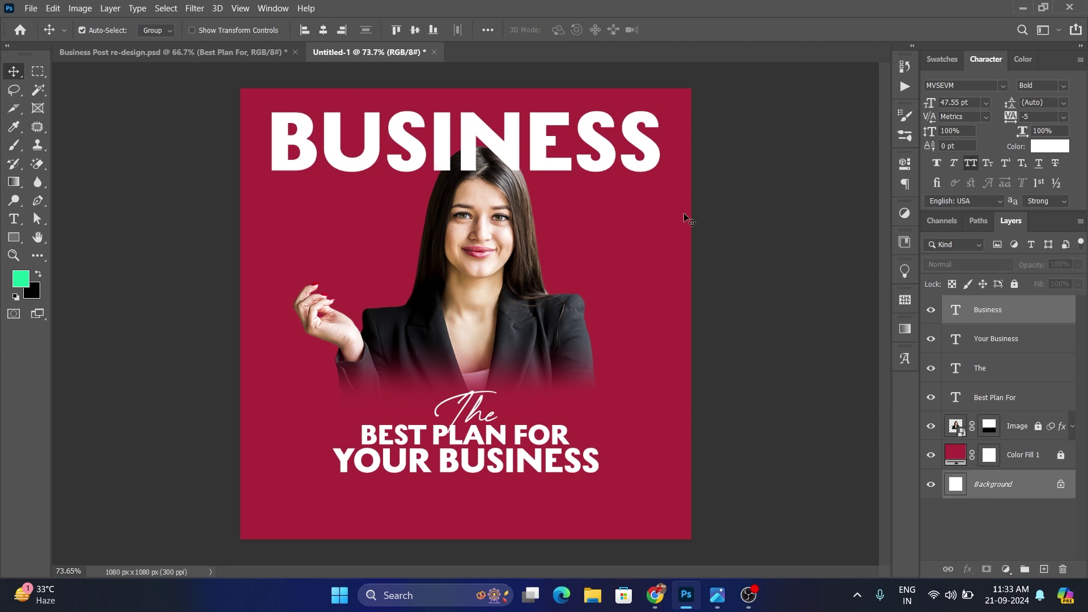
left_click(729, 220)
left_click_drag(546, 152, 546, 161)
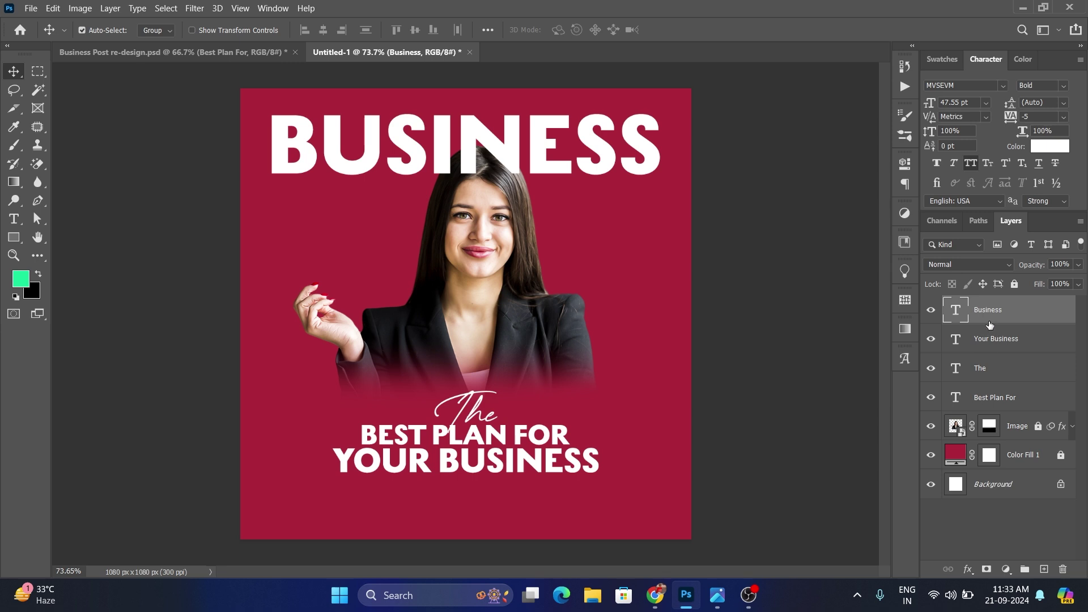
Move the BUSINESS layer behind the portrait and Alt-drag copies into stacked rows
left_click_drag(986, 317, 977, 338)
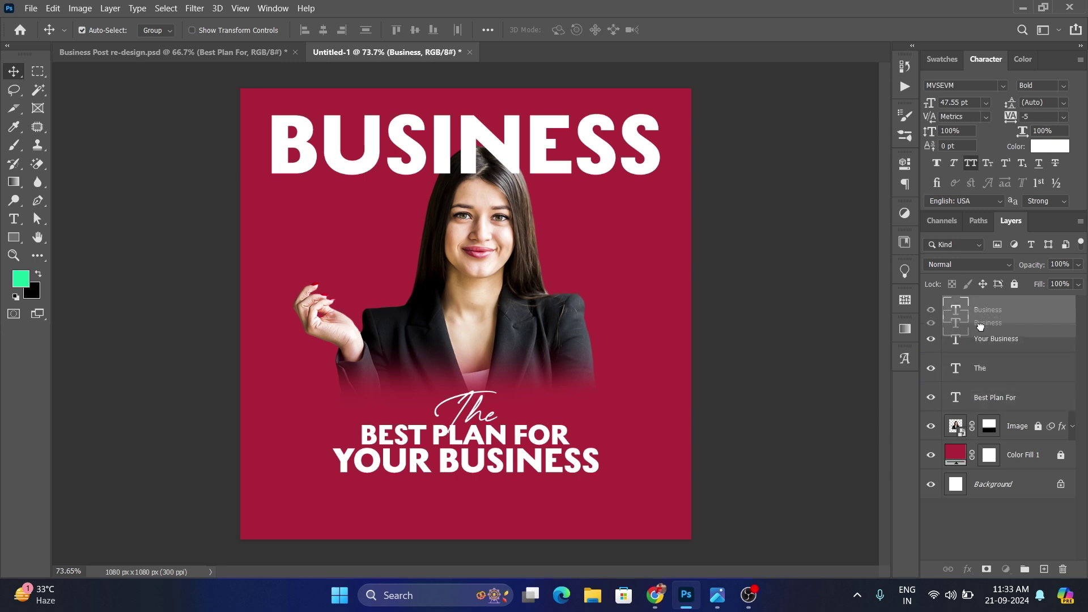
left_click_drag(978, 339, 977, 440)
left_click(765, 286)
left_click(609, 166)
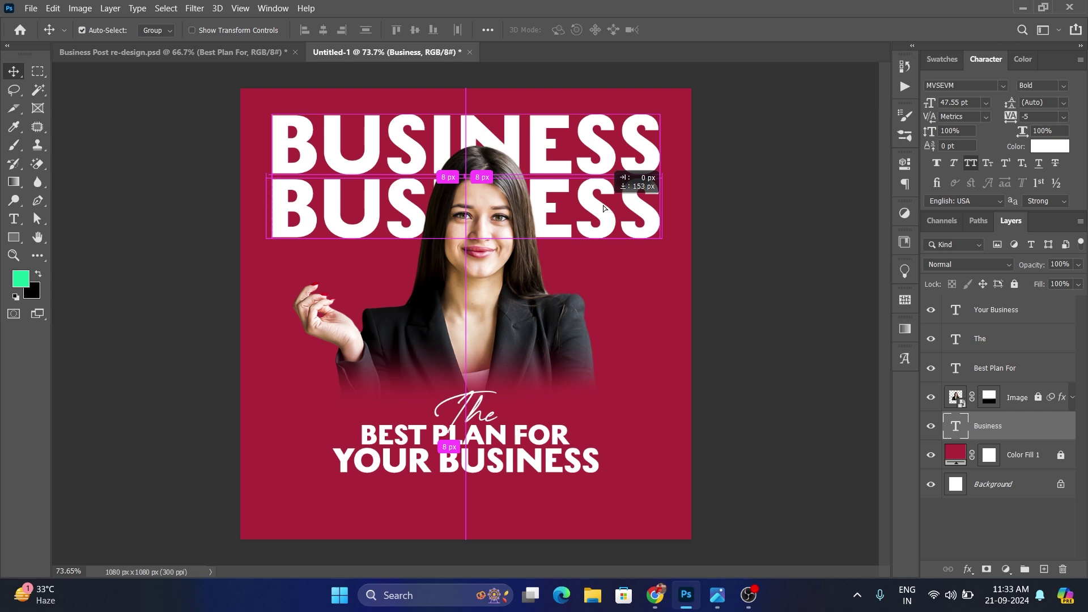
left_click_drag(604, 205, 604, 205)
left_click_drag(693, 158, 623, 196)
left_click_drag(604, 146, 614, 271)
left_click_drag(639, 208, 647, 401)
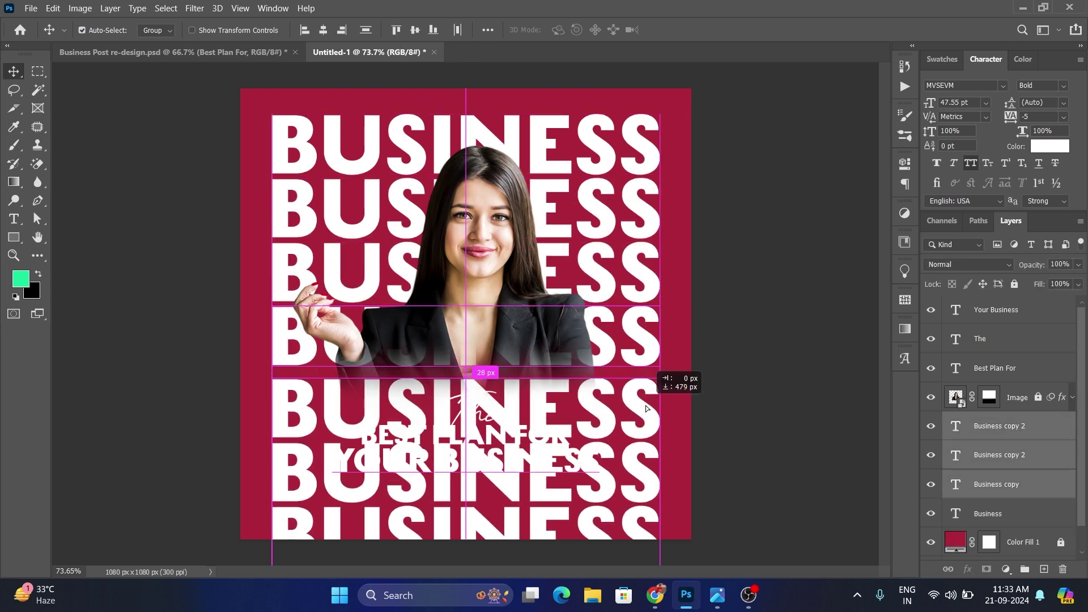
Delete the extra bottom row and enlarge all six BUSINESS rows together to 49.1 pt
left_click(634, 525)
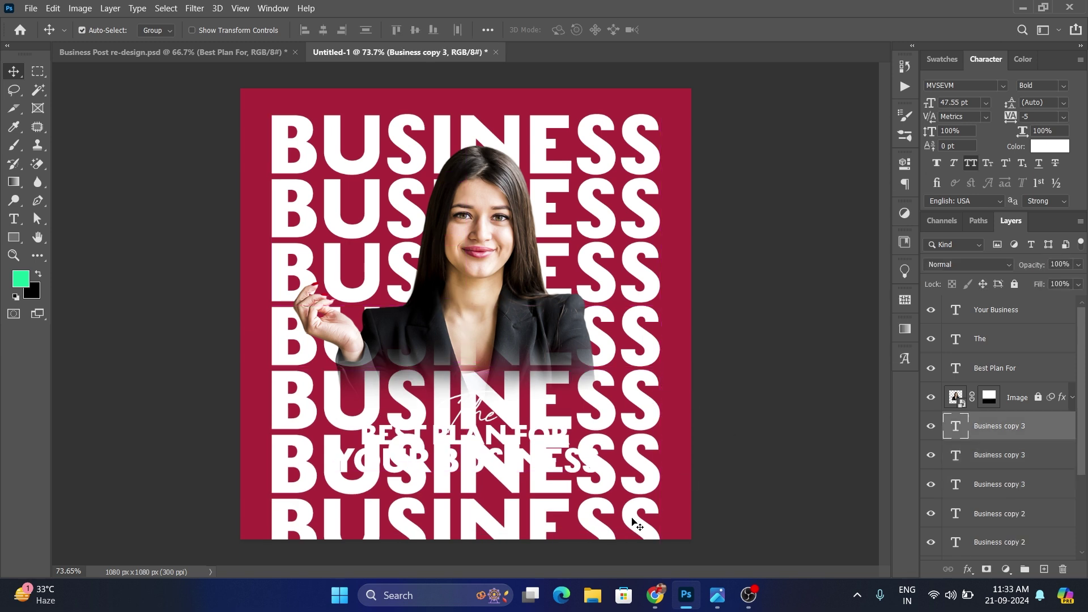
key("Delete")
left_click_drag(731, 487, 697, 108)
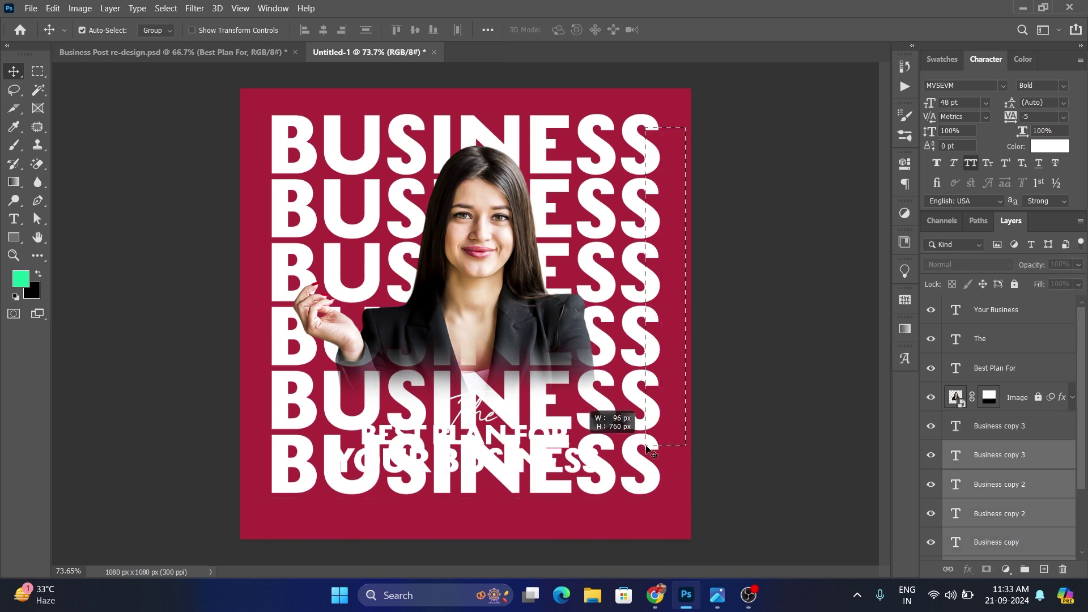
key("ctrl+t")
left_click_drag(647, 470, 646, 483)
key("Return")
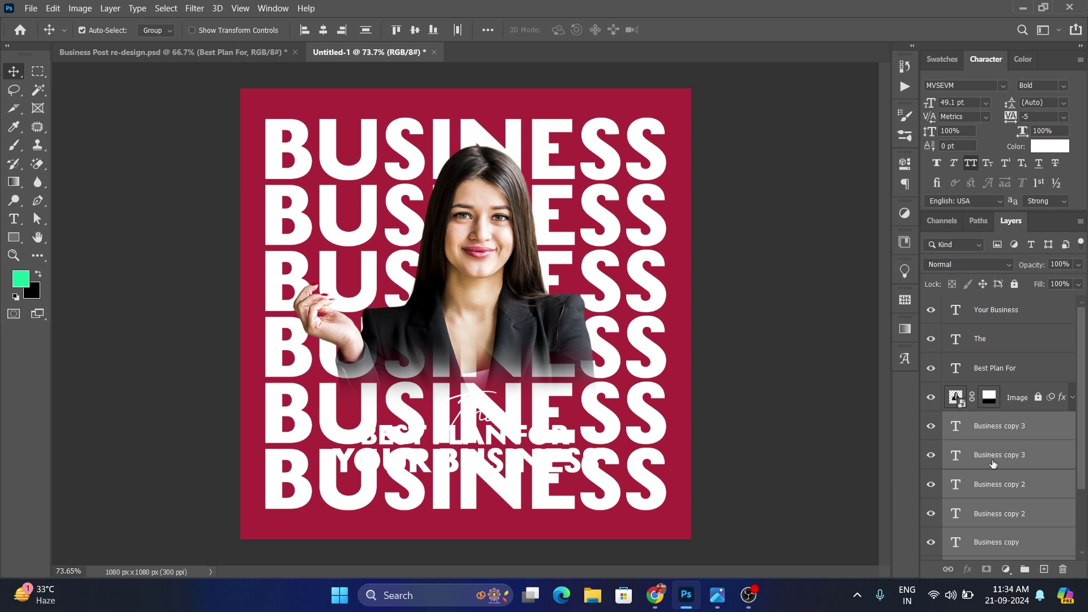
right_click(1027, 501)
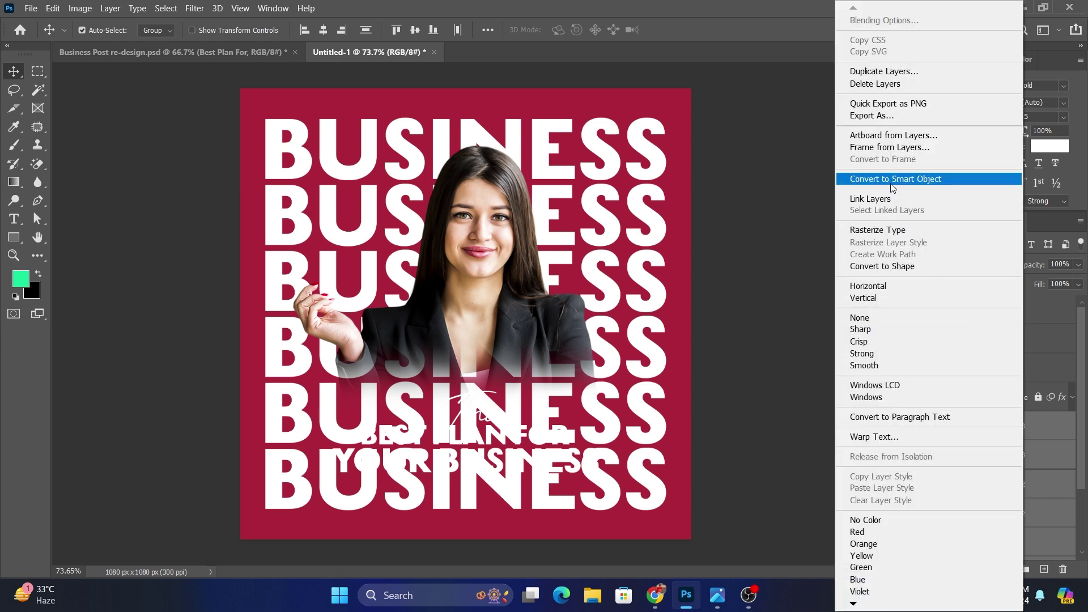
Convert the BUSINESS rows into one smart object with Soft Light blend mode
left_click(920, 180)
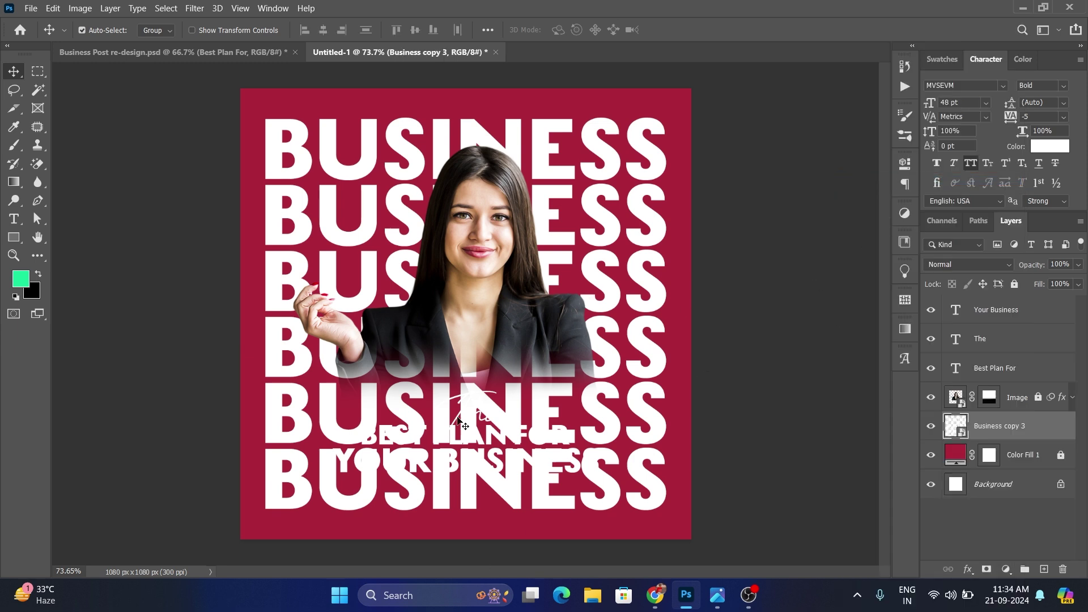
left_click(1000, 267)
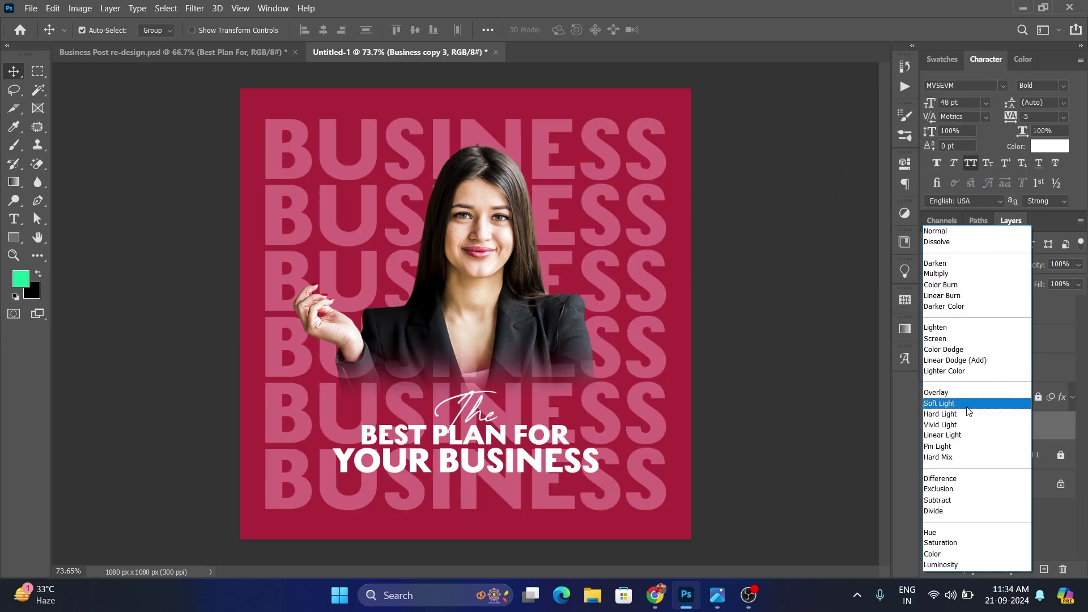
left_click(952, 405)
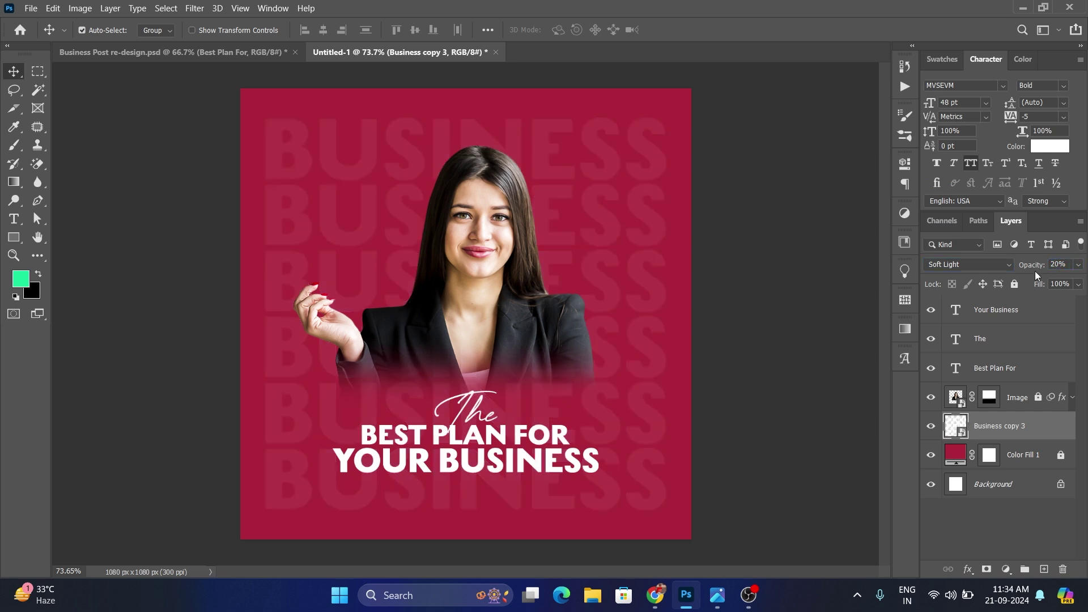
left_click(793, 356)
left_click(657, 157)
Lower the BUSINESS pattern layer's opacity to 25%
left_click(1069, 263)
type("25")
key("Return")
left_click(790, 363)
left_click(658, 226)
Enlarge the BUSINESS pattern slightly to 100.72%
key("ctrl")
key("ctrl+t")
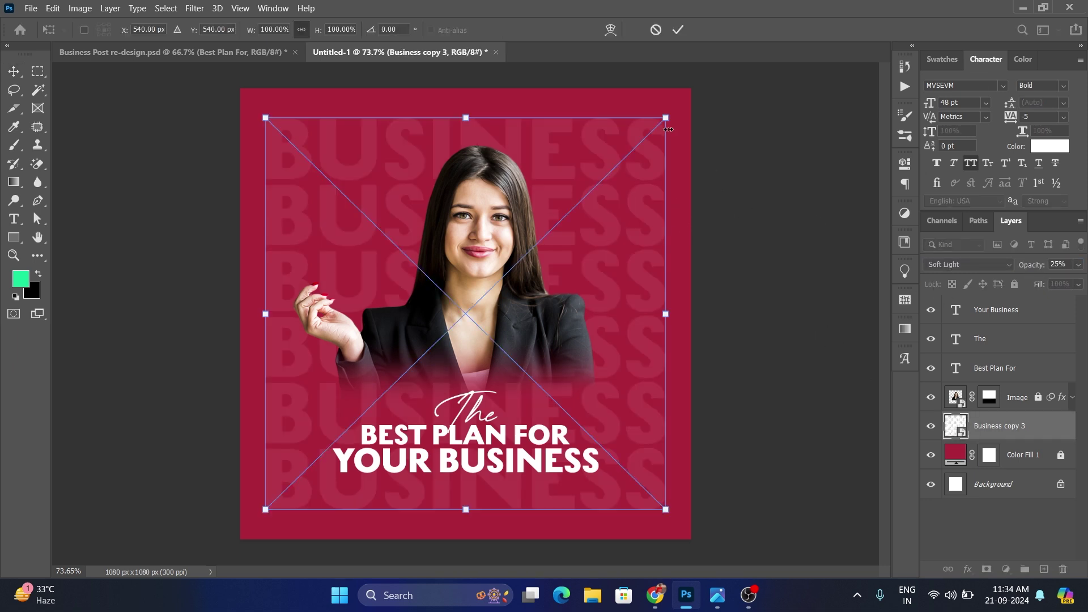
left_click_drag(667, 116, 672, 118)
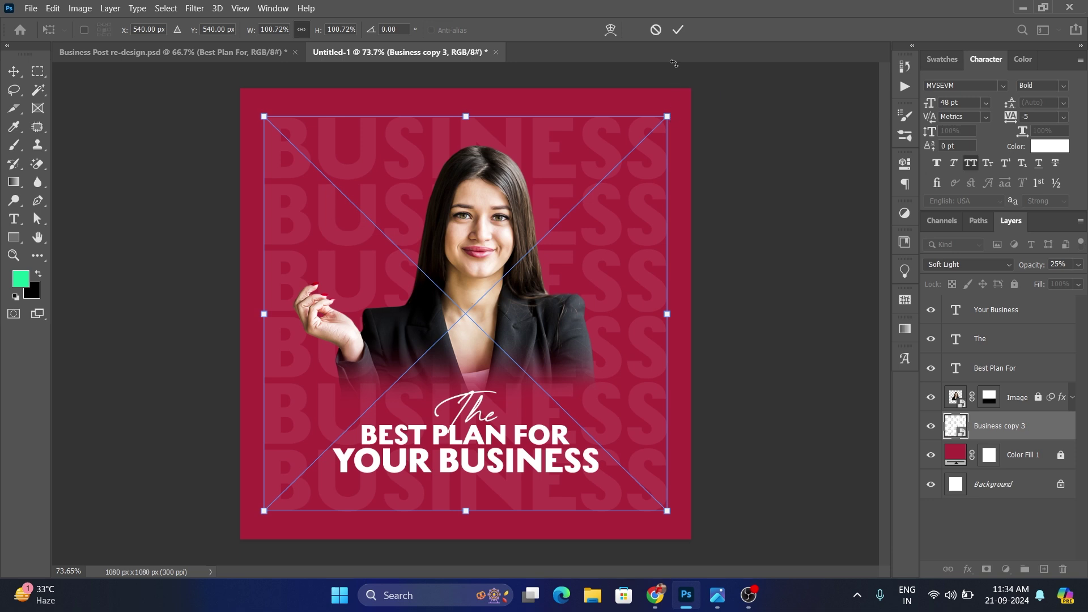
key("Return")
left_click(194, 9)
mouse_move(203, 158)
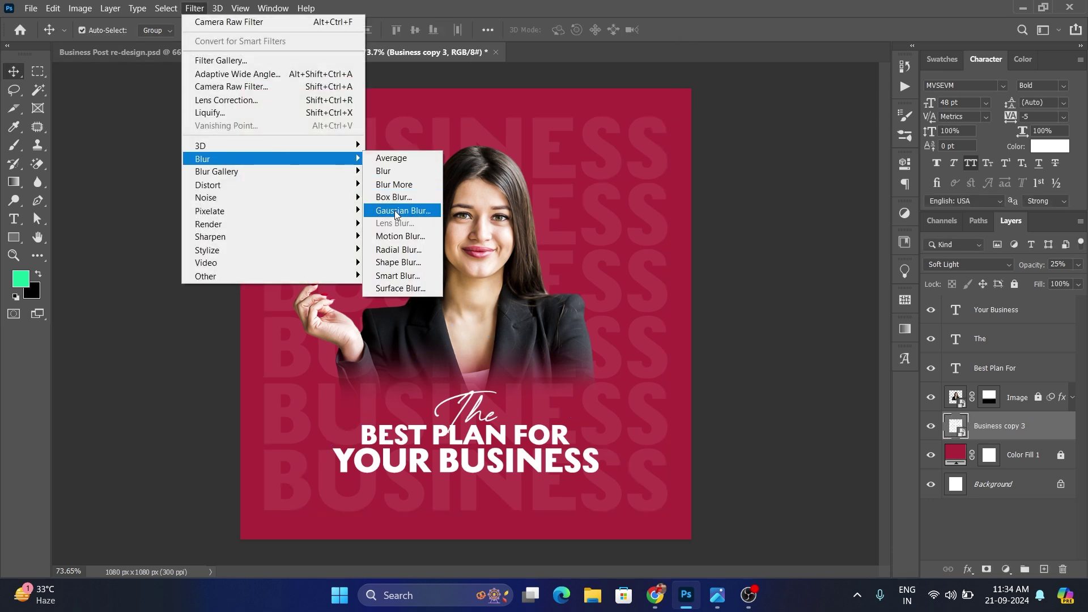
Apply a 3.0-pixel Gaussian Blur to the BUSINESS pattern and fine-tune its size
left_click(402, 210)
left_click_drag(819, 374, 759, 374)
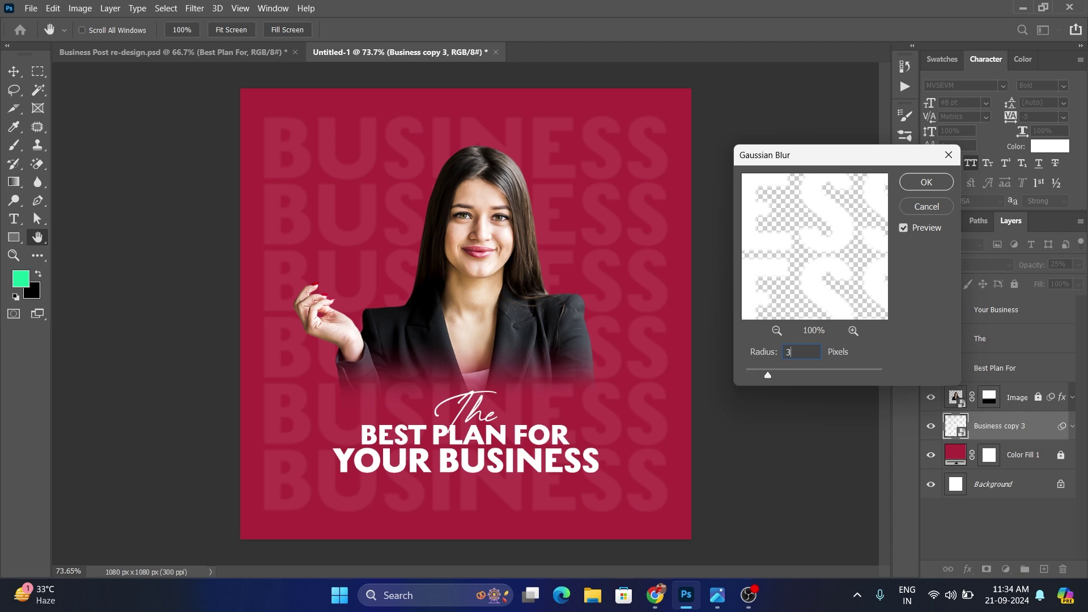
left_click(927, 182)
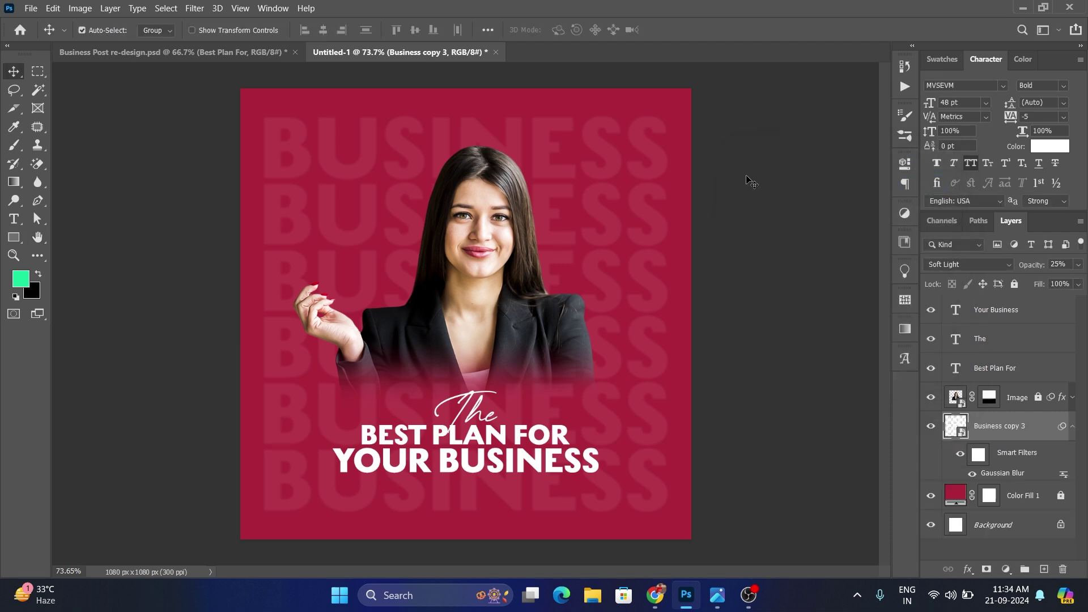
key("ctrl+t")
left_click_drag(668, 116, 676, 110)
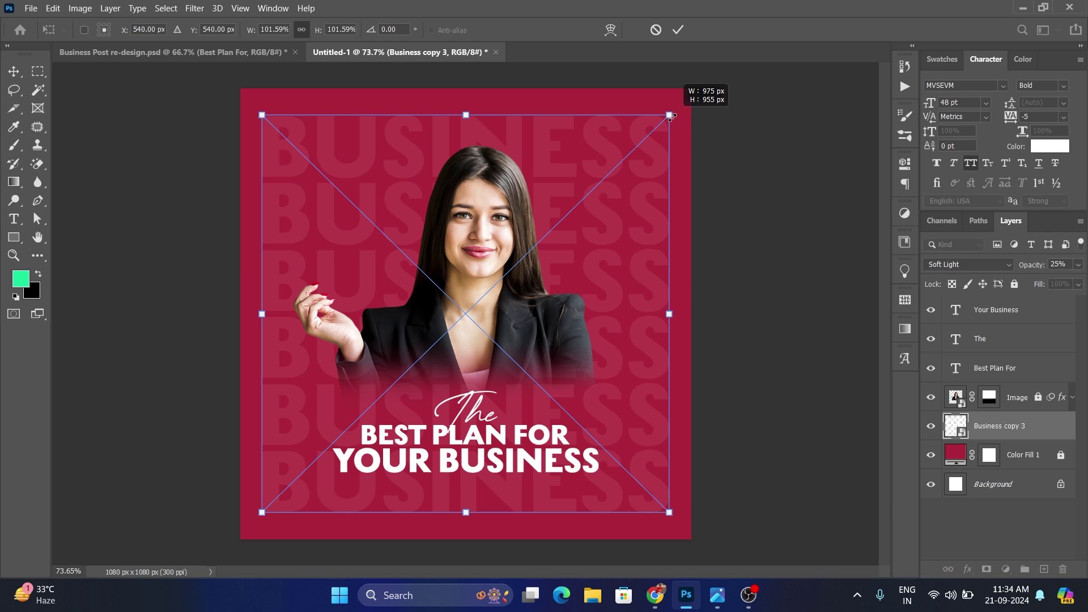
key("Return")
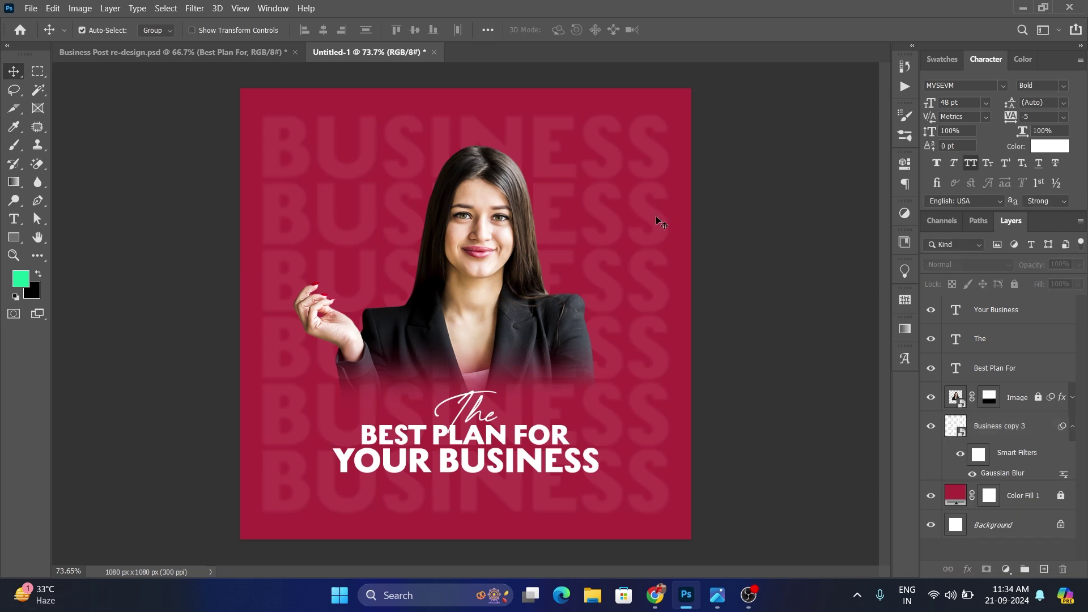
key("ctrl+t")
left_click_drag(669, 115, 667, 113)
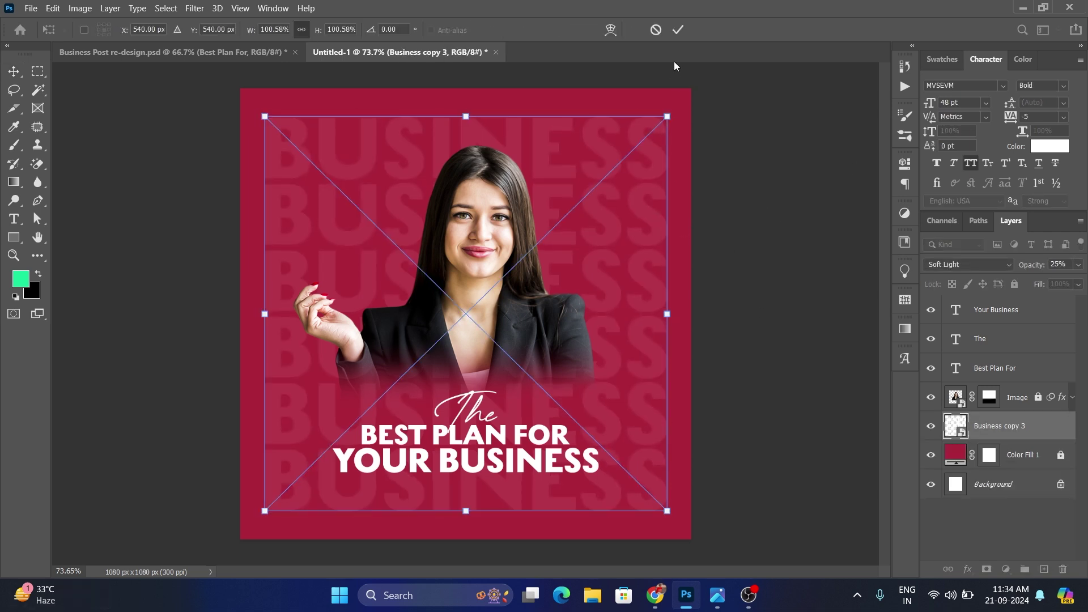
left_click(678, 30)
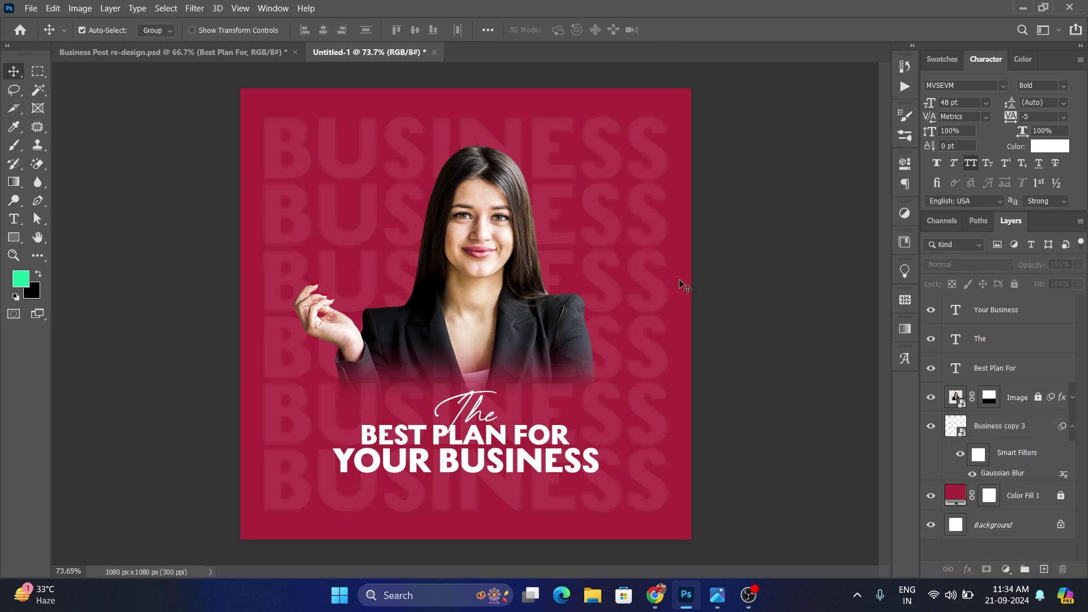
Recheck the blur settings, collapse the Smart Filters list and deselect the layer
left_click(666, 242)
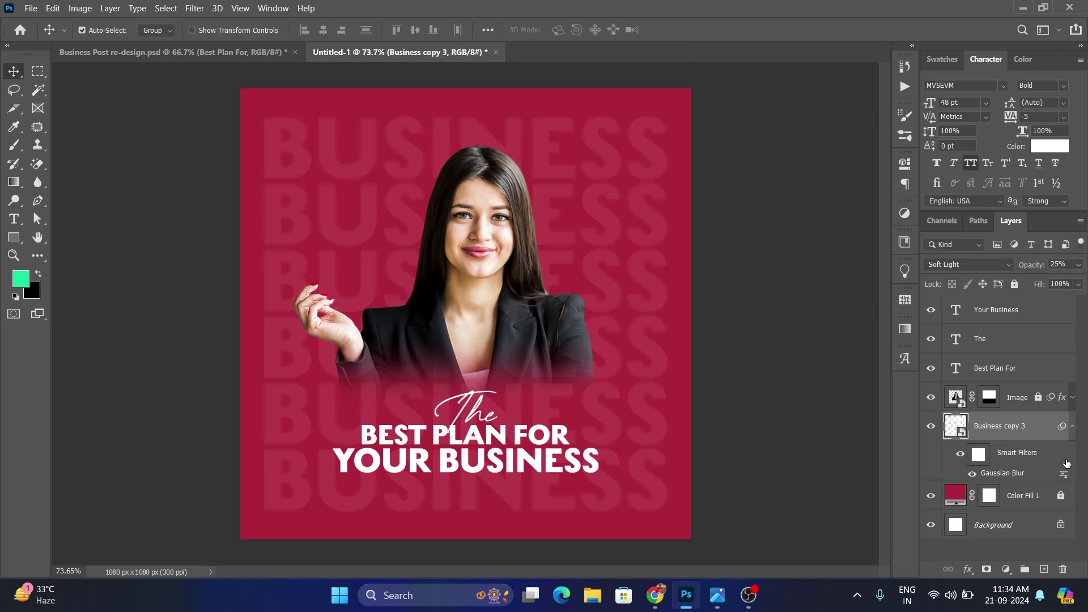
double_click(1014, 474)
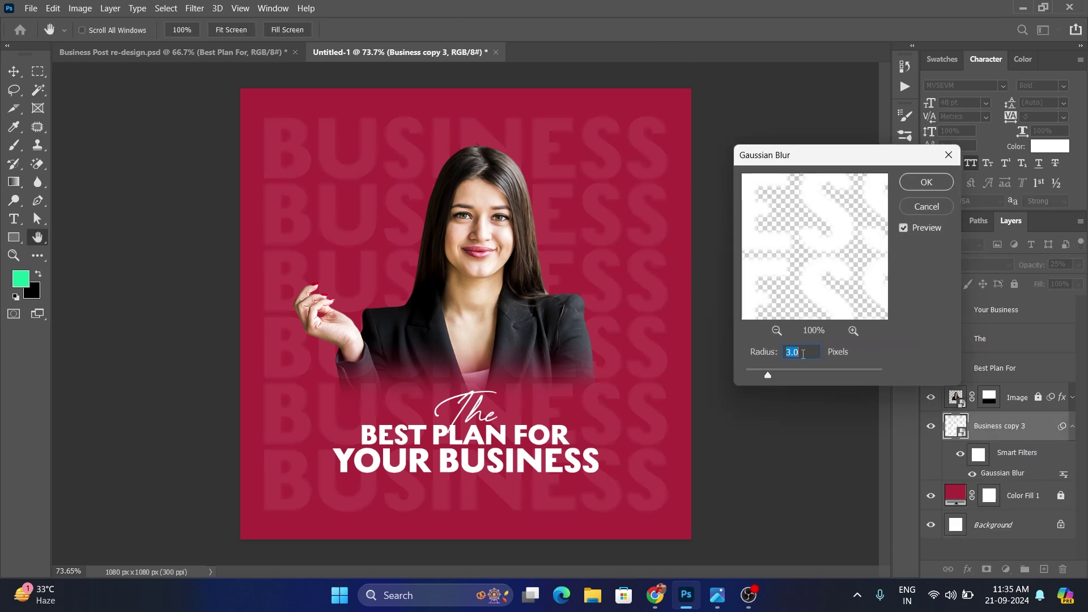
key("Return")
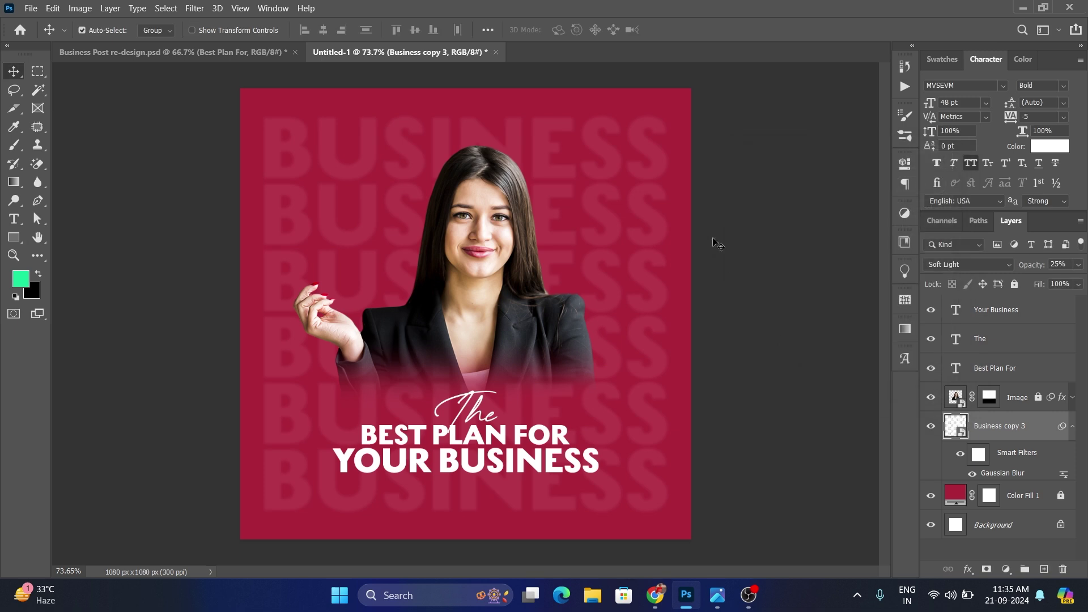
left_click(1074, 437)
left_click(794, 363)
Colour the word BUSINESS in the YOUR BUSINESS headline gold (e29e0b)
double_click(517, 462)
left_click_drag(438, 462, 600, 462)
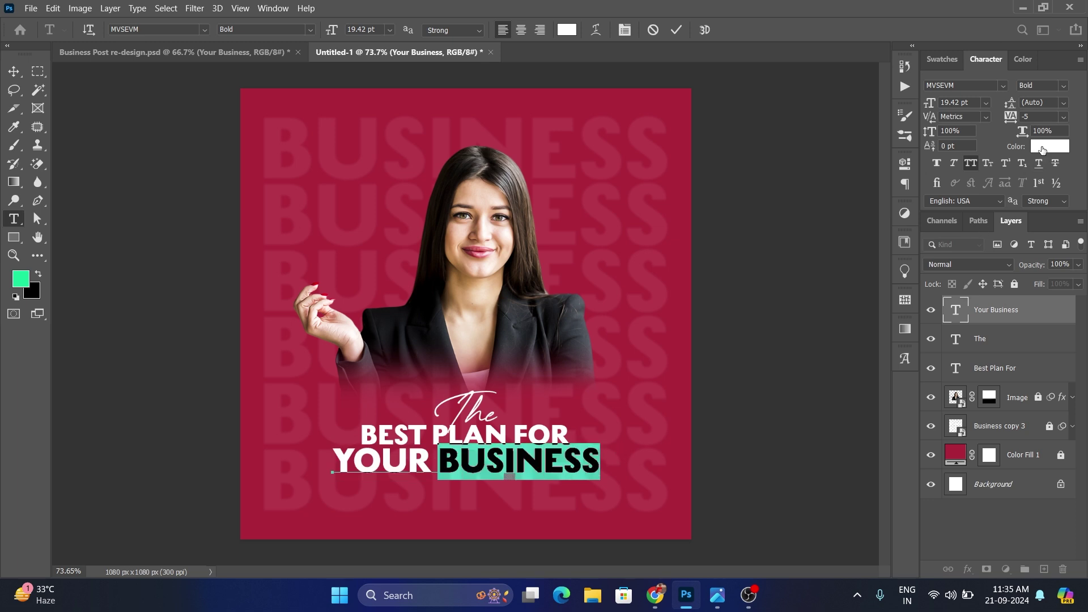
left_click(1042, 150)
key("ctrl+v")
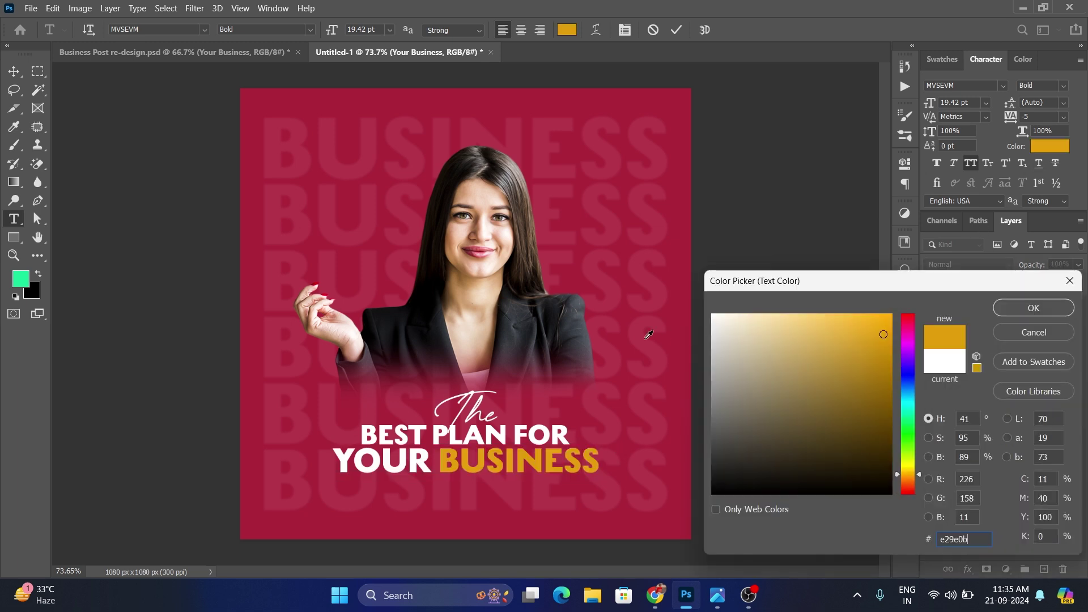
left_click(993, 313)
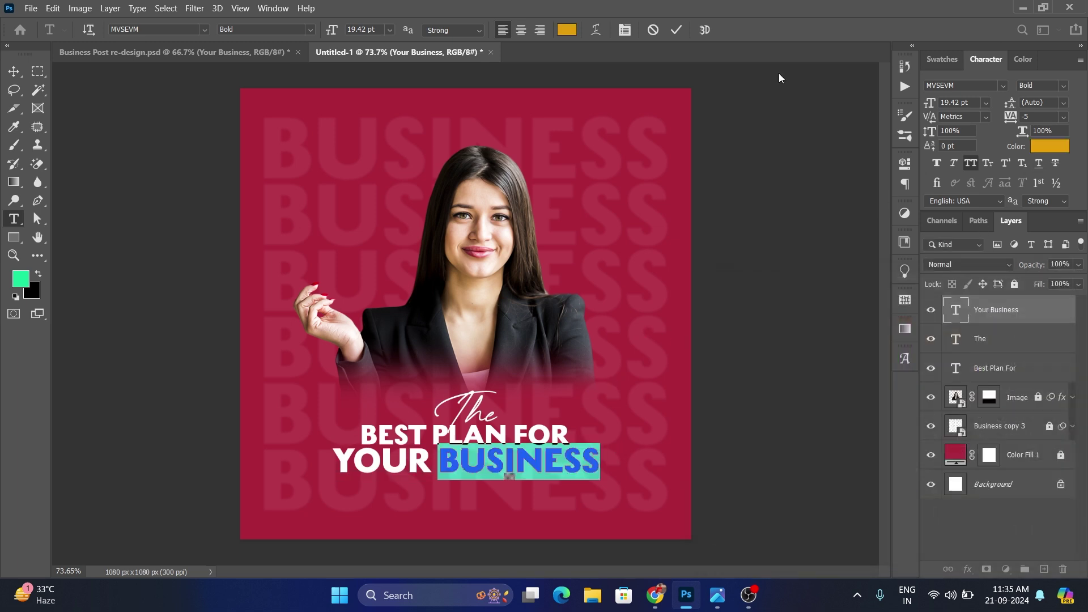
left_click(676, 30)
Nudge the headline, deselect it and bring up the reference post for comparison
key("v")
mouse_move(630, 474)
left_mouse_down()
mouse_move(591, 478)
mouse_move(623, 468)
left_mouse_up()
left_click(714, 448)
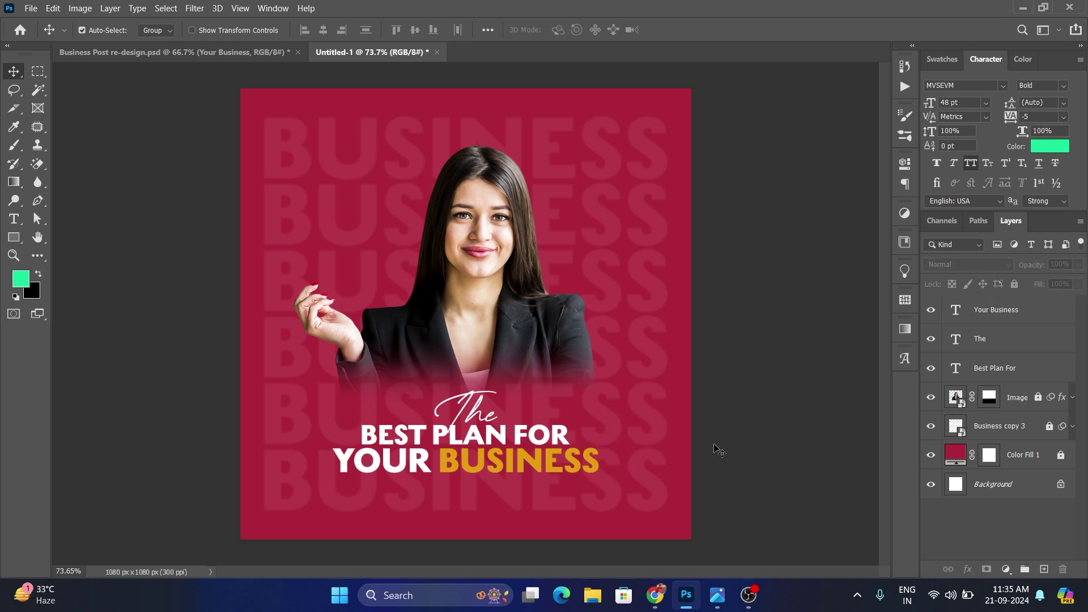
left_click(718, 596)
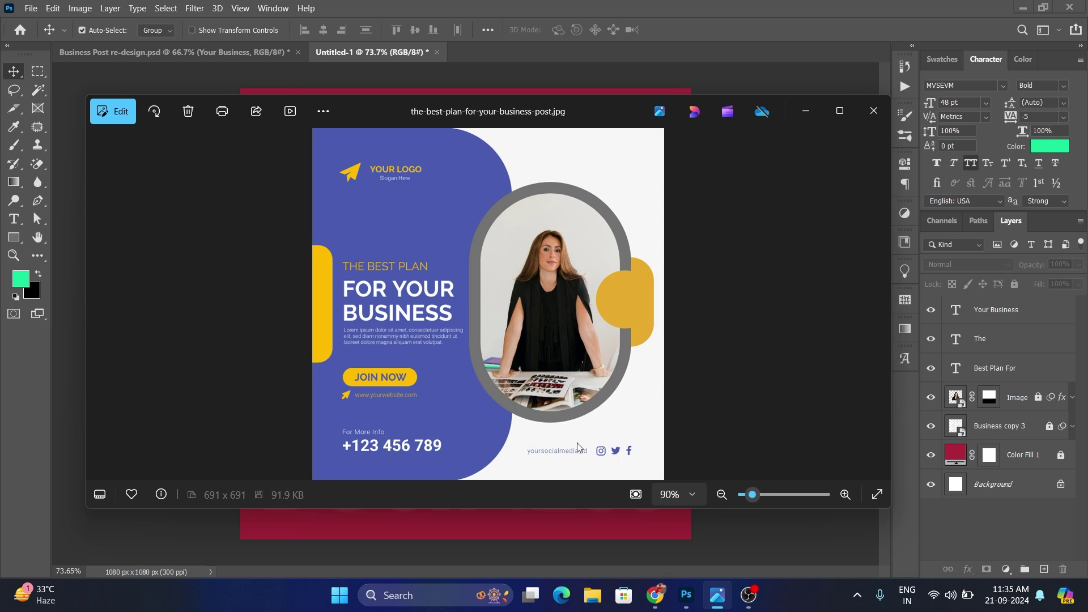
left_click(792, 114)
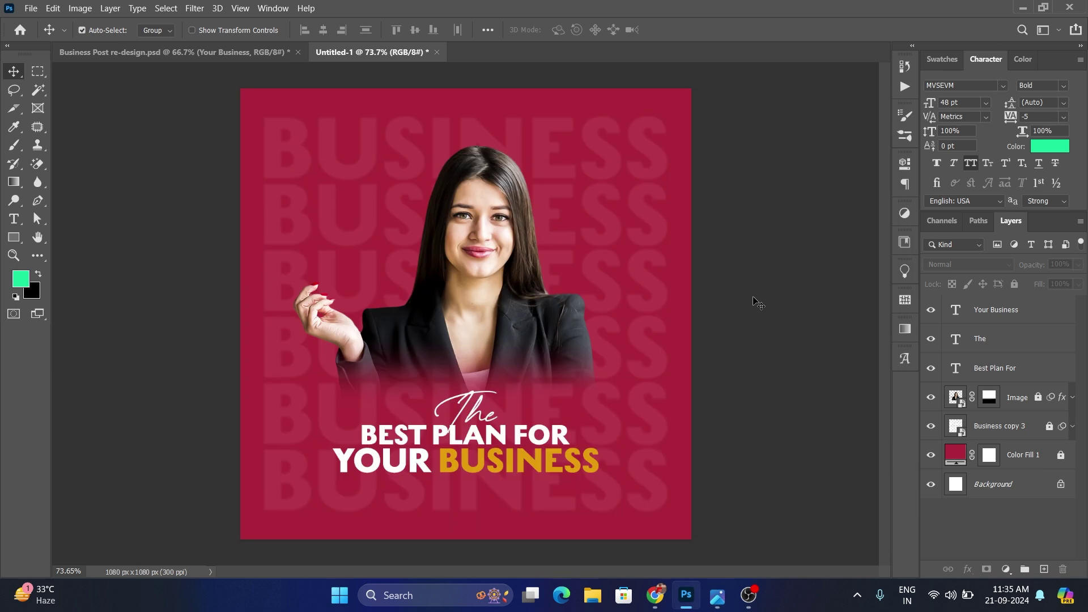
Draw a wide white rectangle below the headline with 24 px rounded corners
left_click(14, 239)
right_click(15, 243)
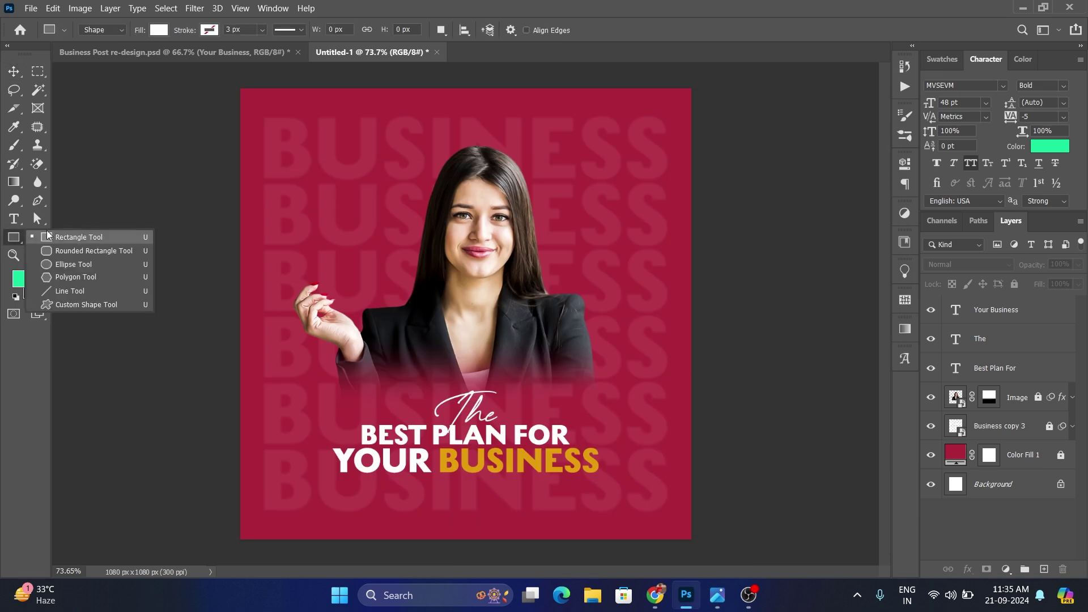
left_click(74, 235)
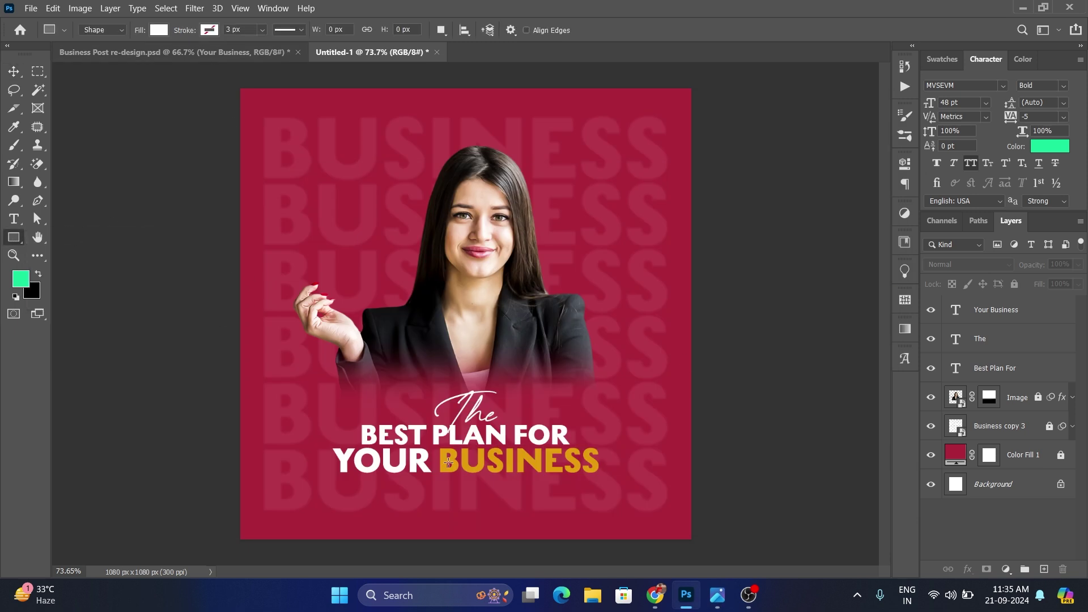
left_click_drag(358, 493, 598, 527)
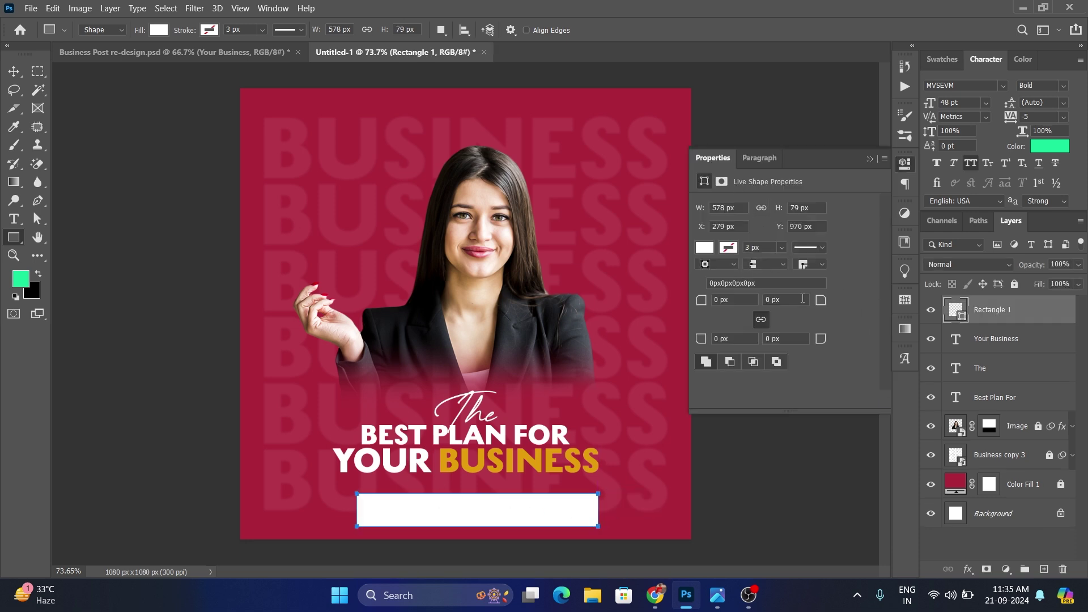
left_click_drag(821, 338, 839, 336)
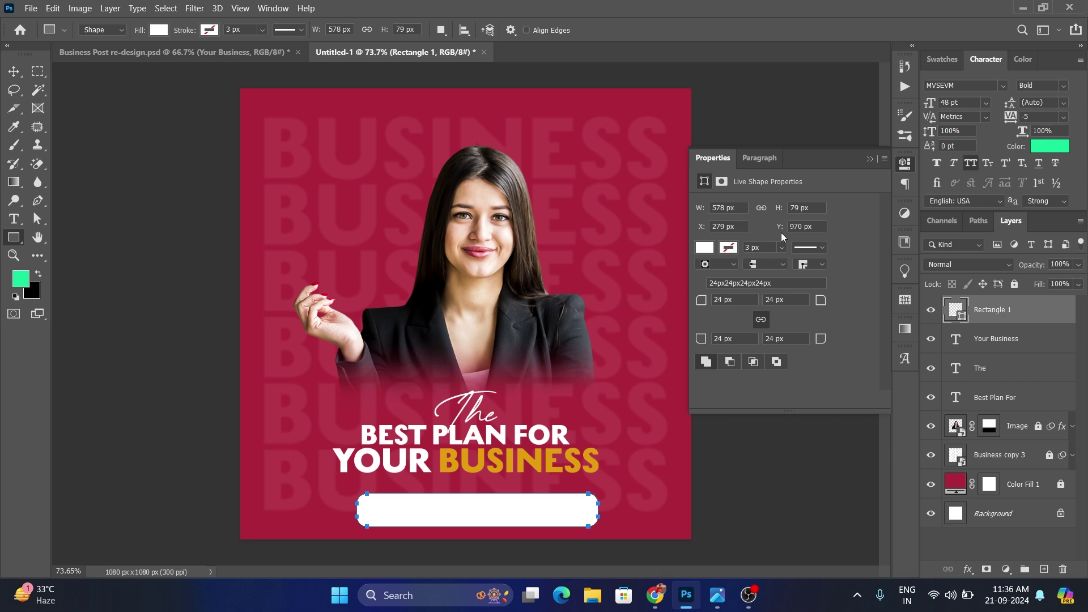
left_click(870, 160)
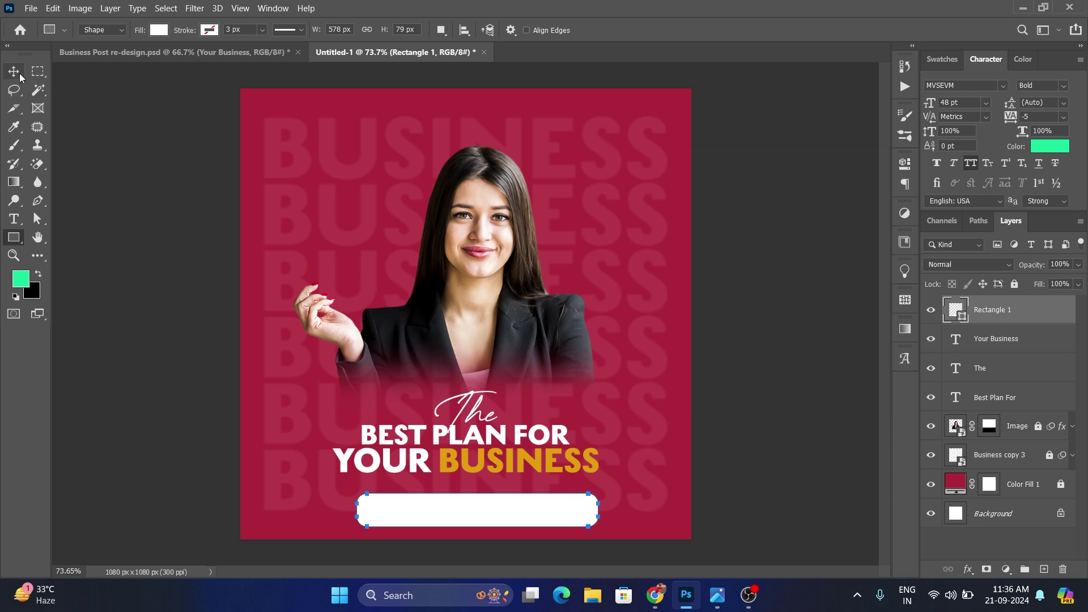
Make the white bar slightly wider and taller and centre it under the headline
left_click(19, 73)
left_click_drag(516, 503, 494, 495)
key("ctrl+t")
left_click_drag(587, 506, 591, 506)
left_click_drag(467, 492, 484, 486)
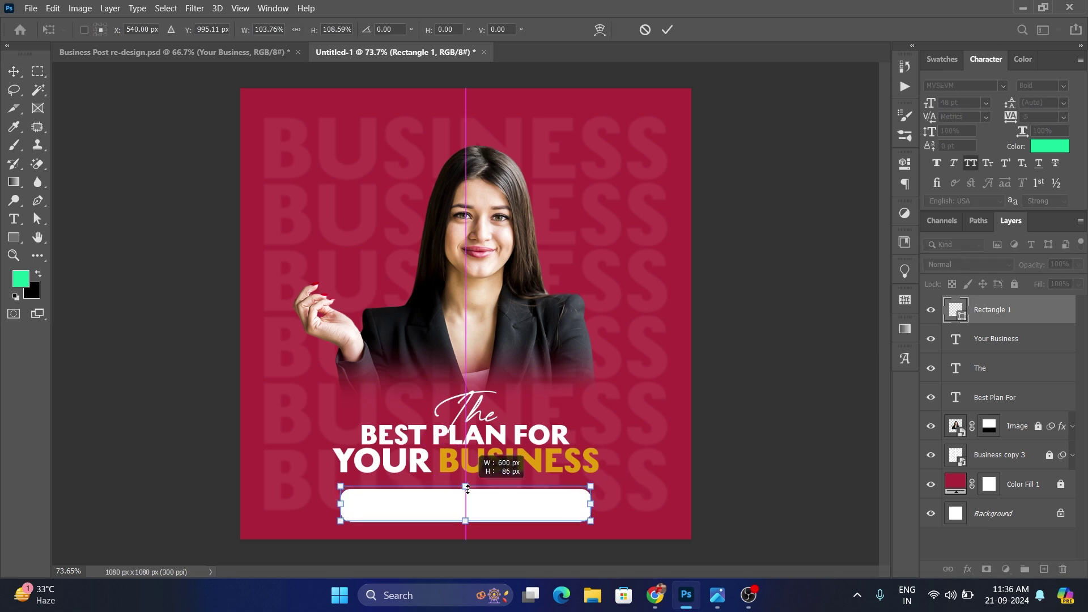
key("Return")
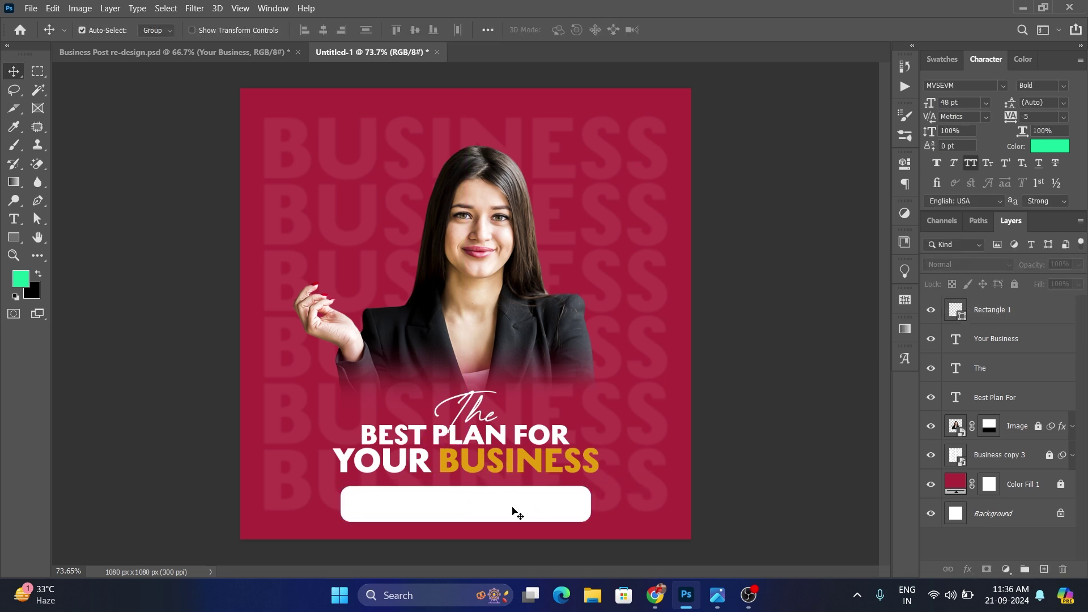
left_click_drag(493, 505, 486, 500)
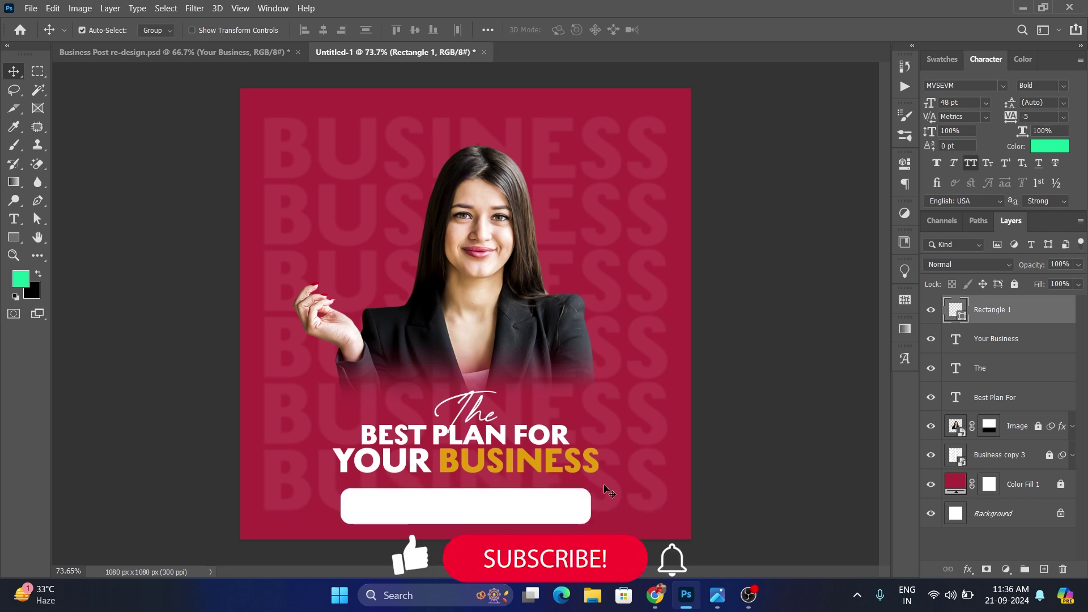
key("Up")
key("Up")
key("Up")
Reselect the white bar and adjust its top-right corner radius in Properties
key("Up")
key("Up")
key("Up")
key("Up")
key("Up")
key("Up")
left_click(714, 466)
left_click(583, 505)
key("Up")
key("Up")
left_click(610, 508)
key("ctrl+z")
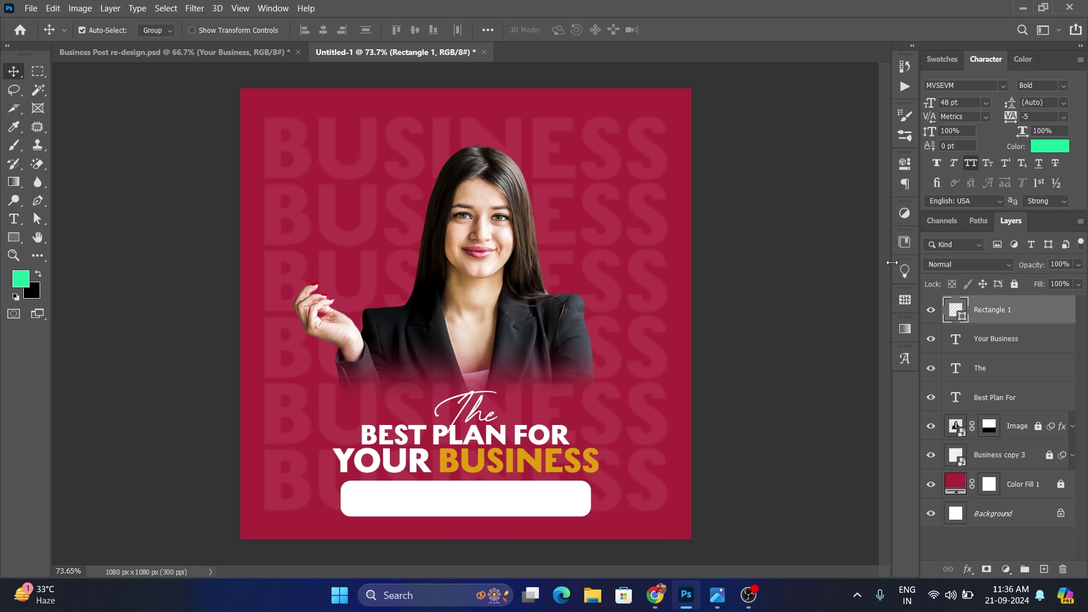
left_click(906, 165)
left_click(790, 300)
type("21")
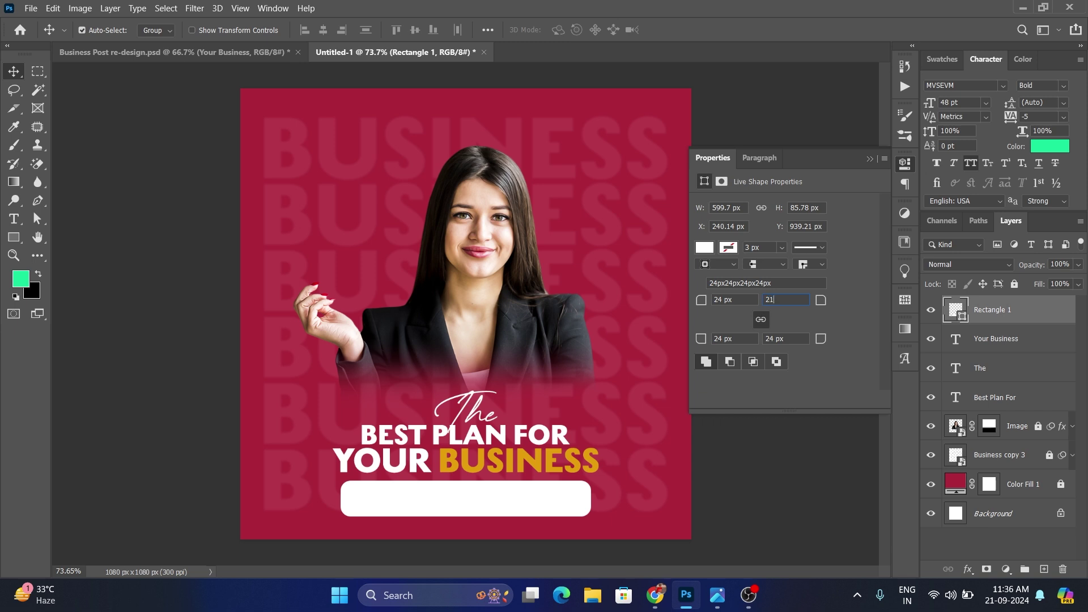
left_click(869, 158)
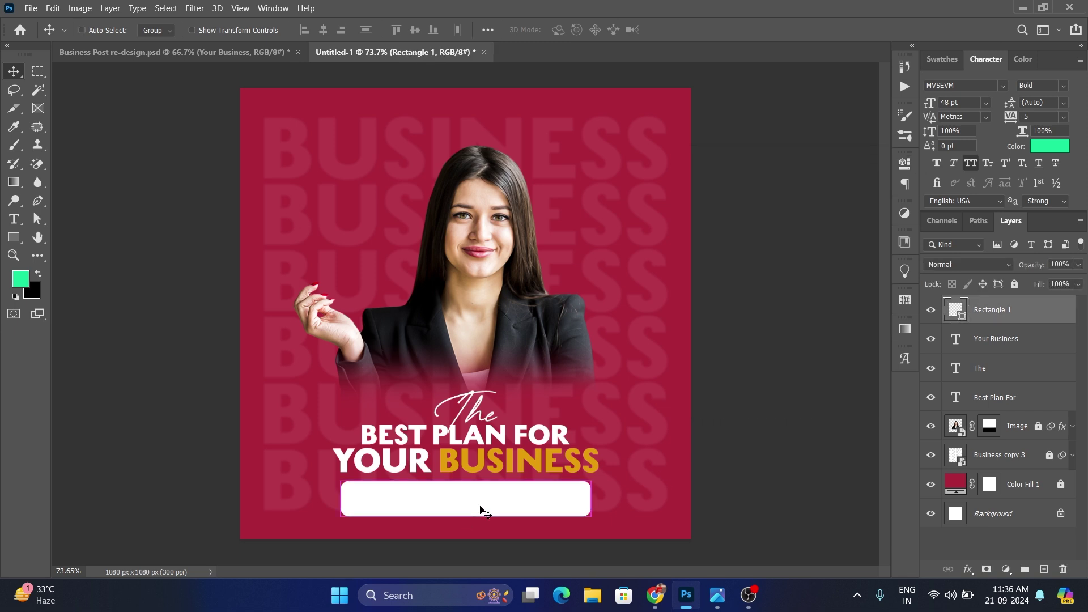
Resize the white bar to about 106% width with a slightly lower bottom edge
key("ctrl+t")
left_click_drag(469, 517, 469, 522)
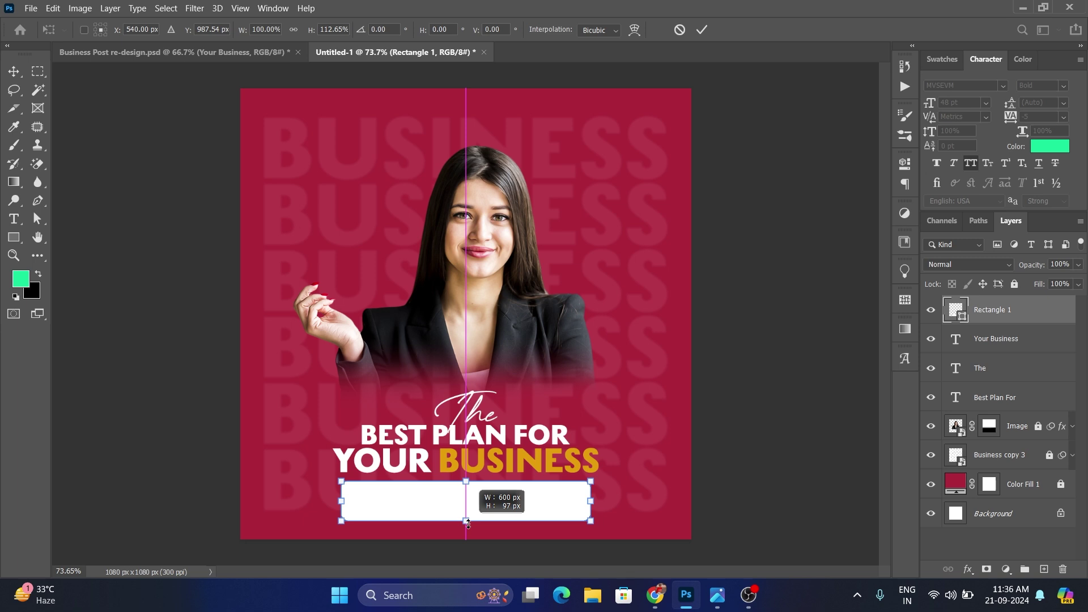
left_click_drag(587, 505, 595, 505)
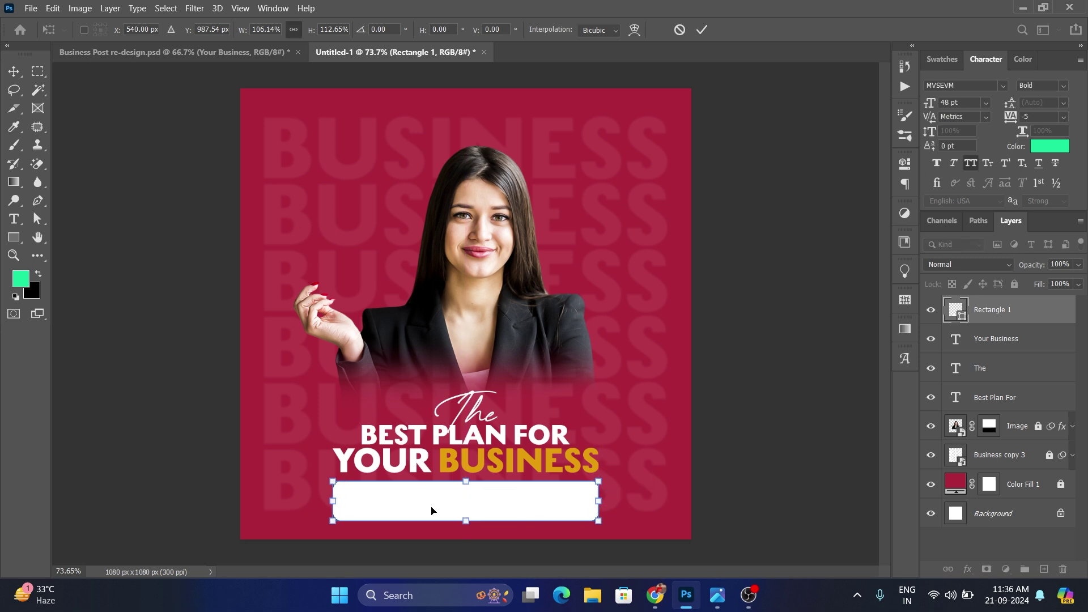
left_click_drag(339, 502, 338, 501)
left_click(701, 30)
left_click_drag(420, 411, 519, 508)
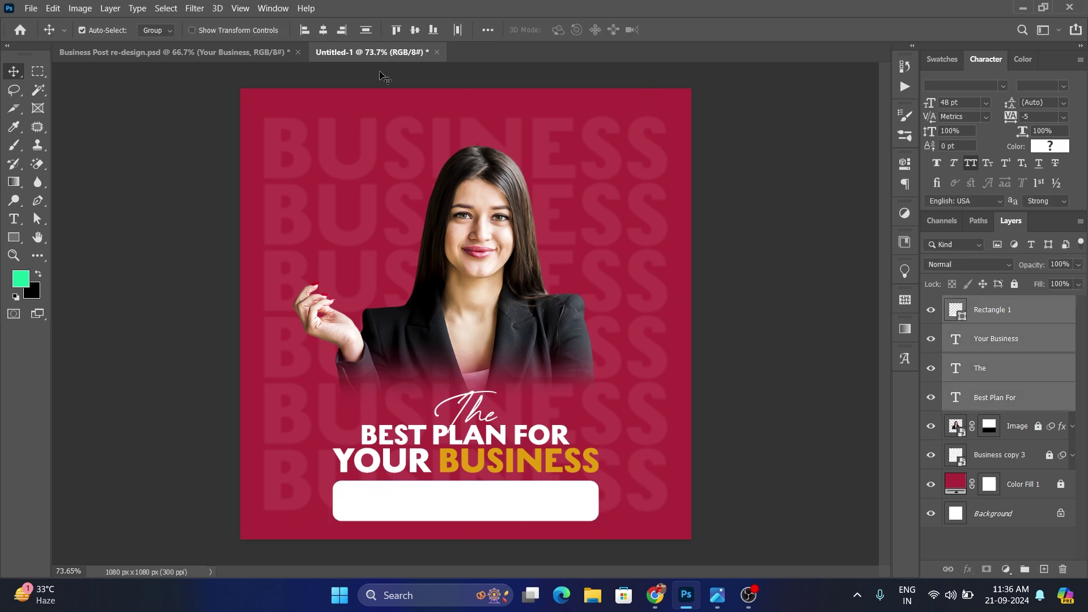
left_click(742, 416)
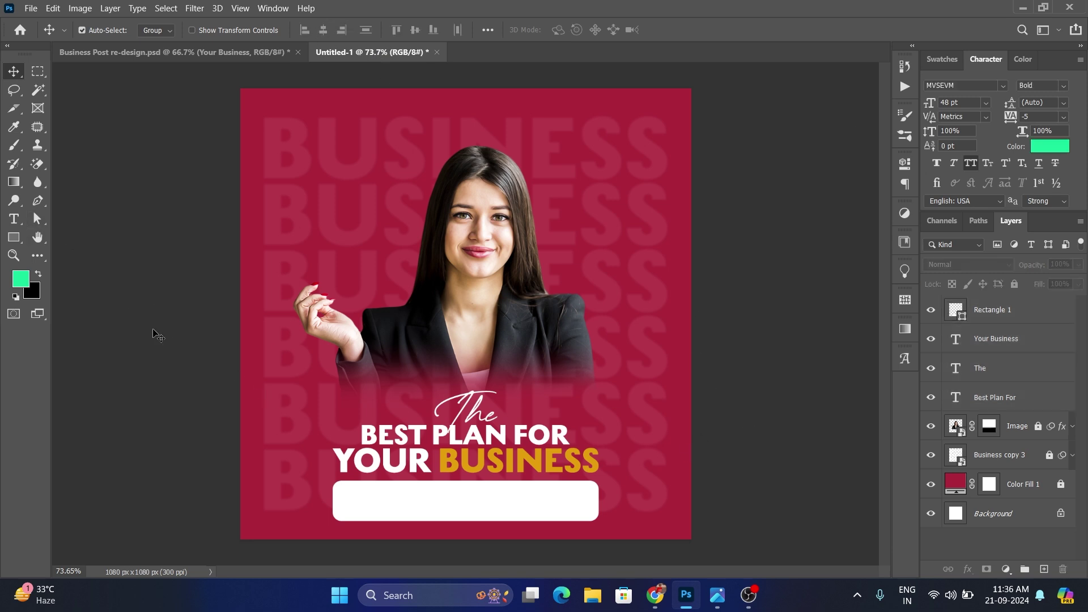
Add a text line with the phone number inside the white bar
left_click(14, 219)
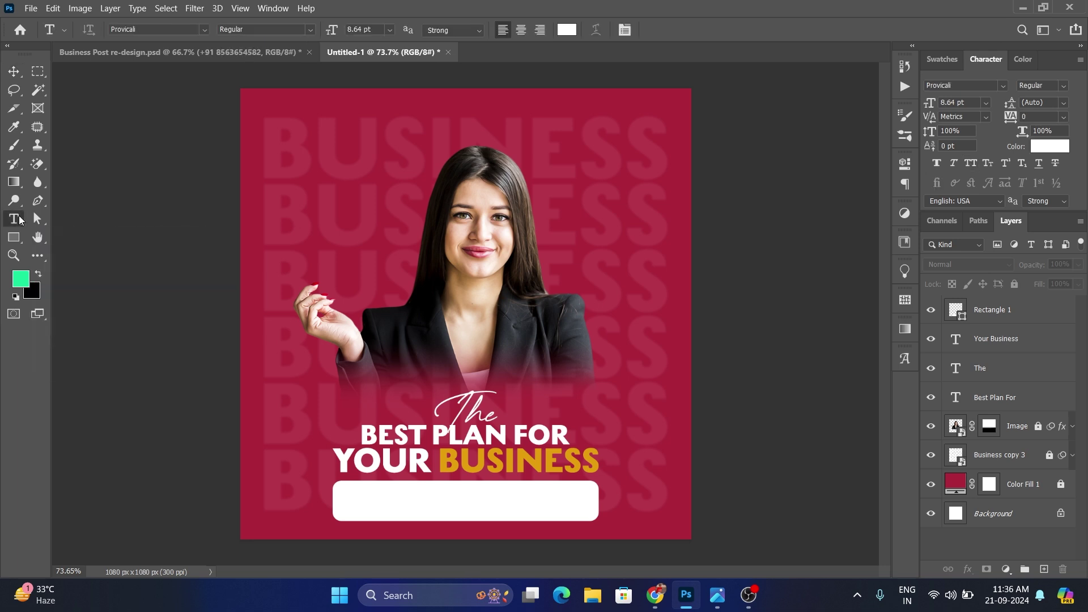
left_click(1004, 86)
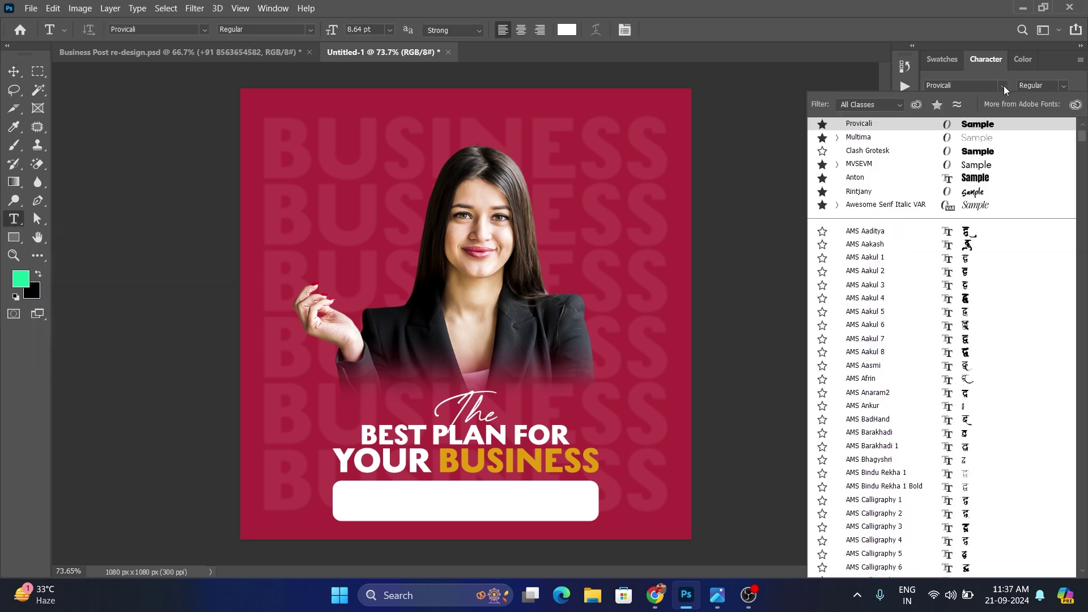
left_click(1004, 87)
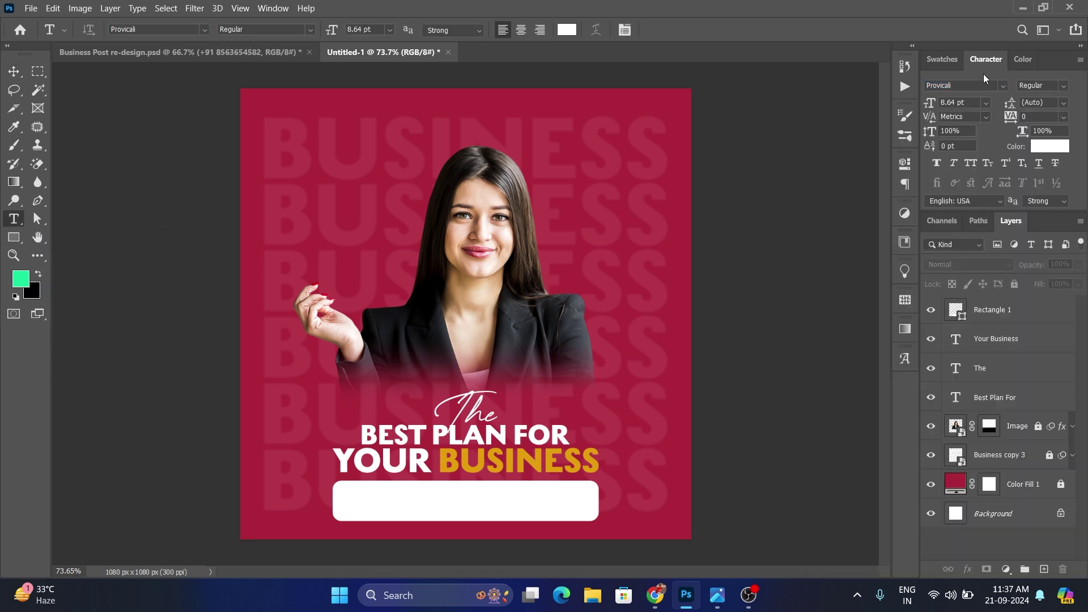
left_click(396, 501)
key("ctrl+v")
key("ctrl+Return")
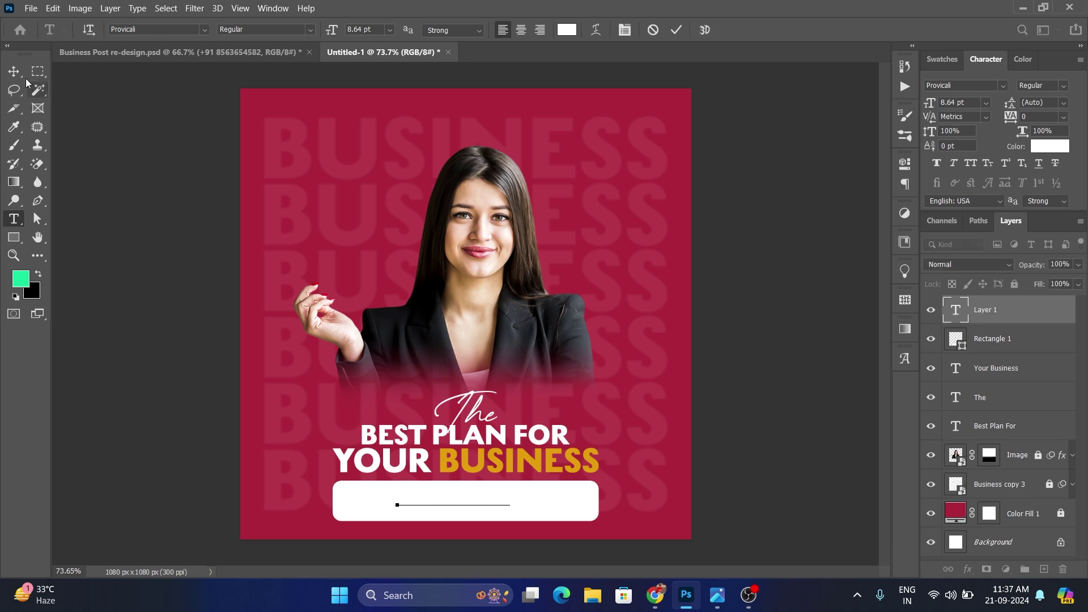
key("v")
Colour the phone number crimson sampled from the background and move it left in the bar
left_click(1049, 146)
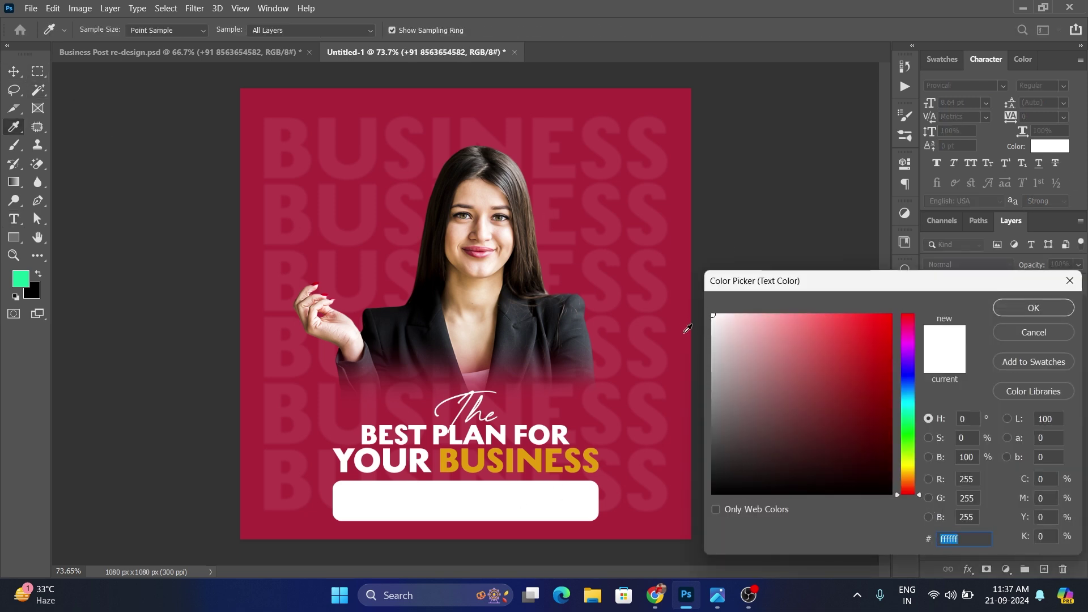
left_click(687, 329)
left_click(1035, 309)
left_click_drag(522, 500, 486, 502)
left_click(543, 501)
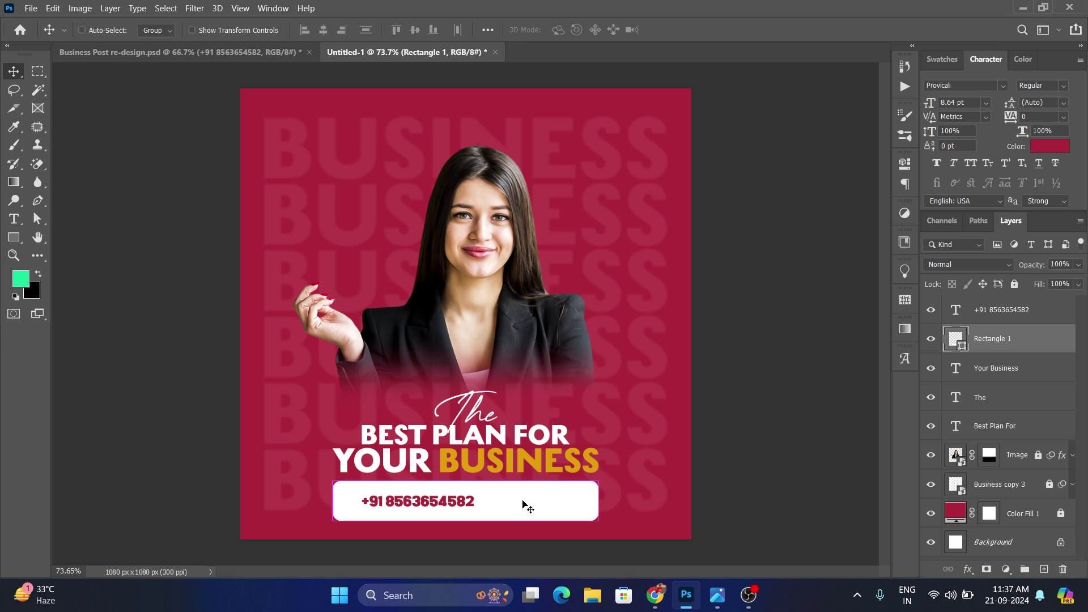
Duplicate the white bar and shrink the copy into a shorter, narrower pill
key("ctrl+j")
key("ctrl+t")
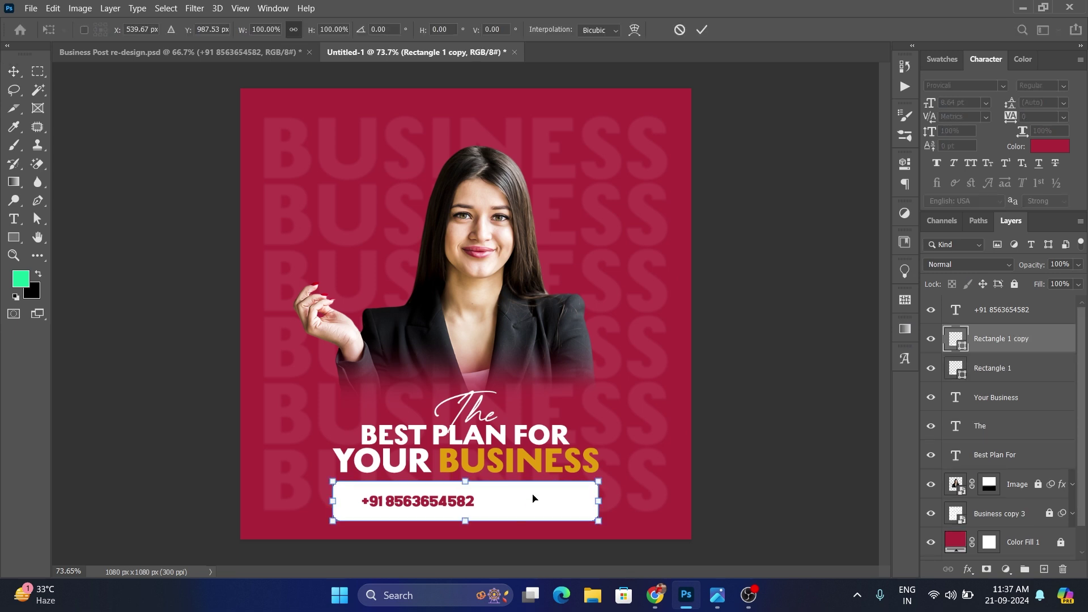
left_click_drag(594, 500, 569, 500)
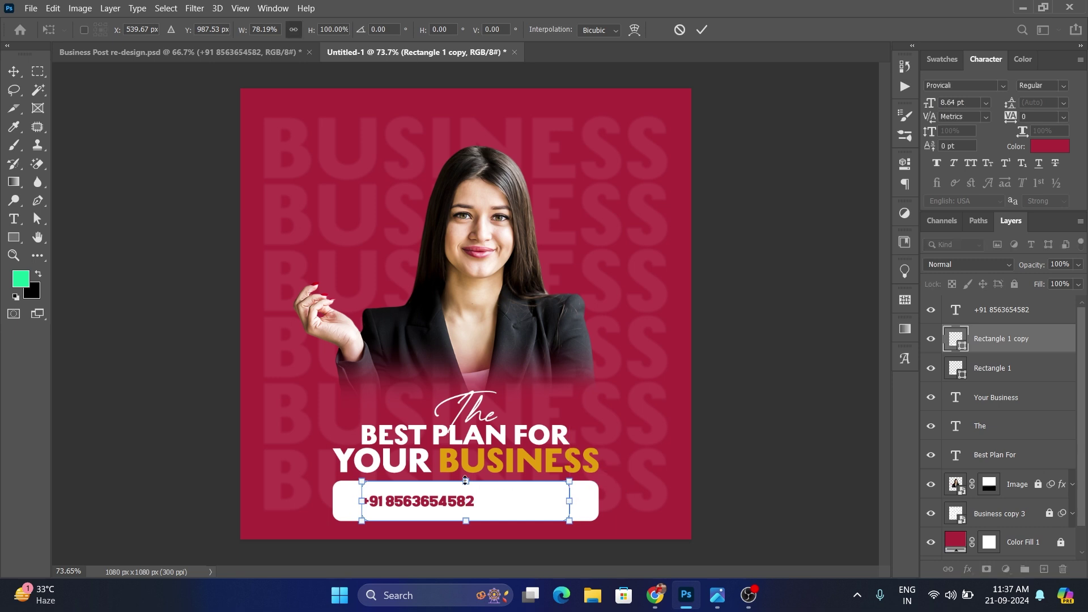
left_click_drag(463, 483, 463, 489)
left_click_drag(570, 500, 491, 507)
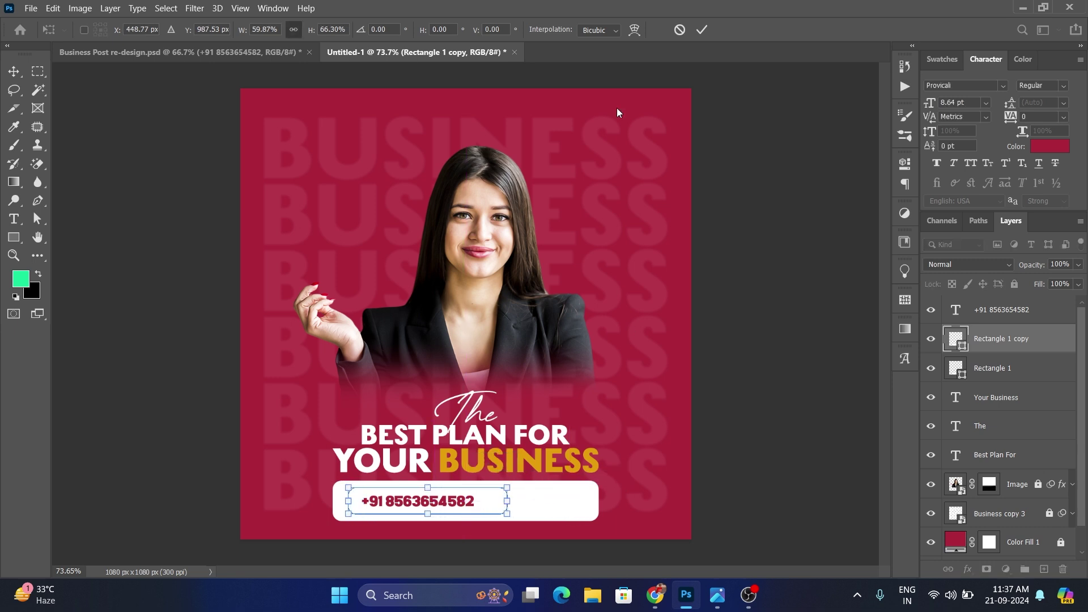
left_click(702, 30)
Fill the pill crimson (ac273b) and recolour the phone number text white
double_click(966, 347)
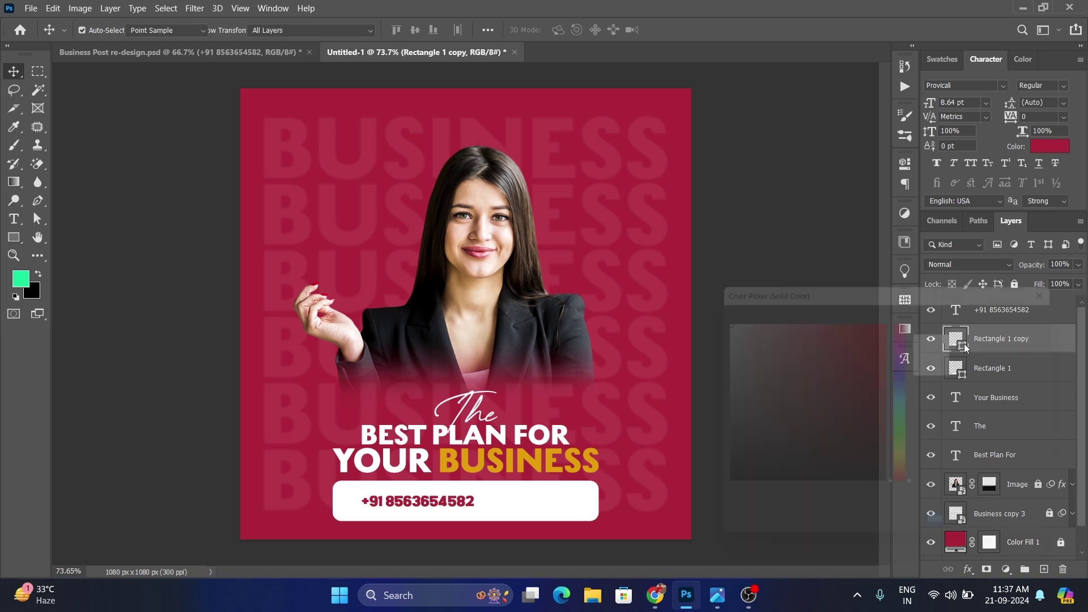
left_click(683, 359)
left_click(1010, 308)
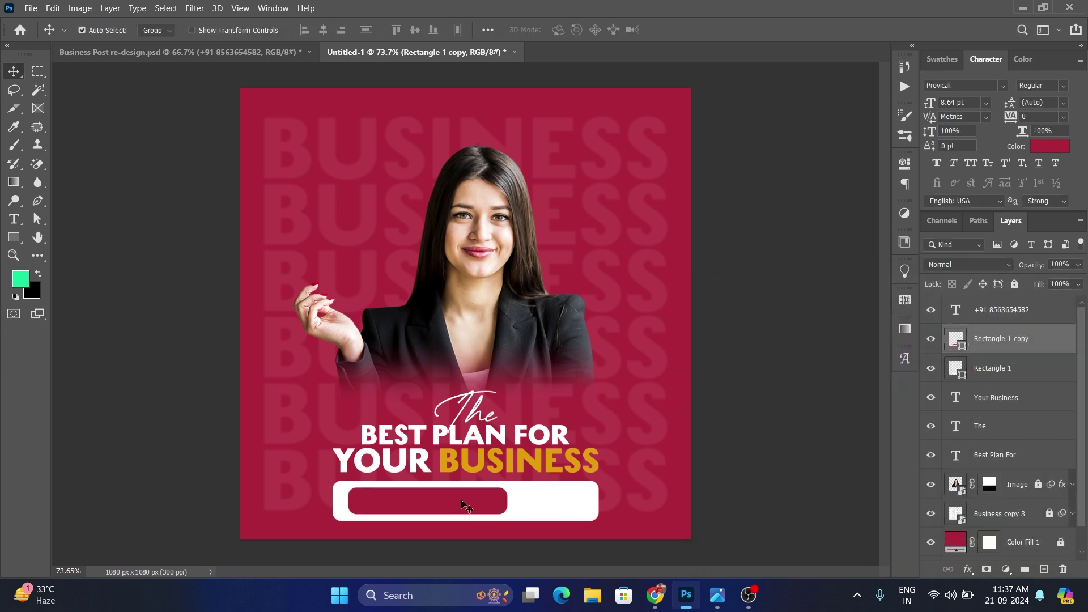
left_click(462, 503)
left_click(1047, 147)
left_click(714, 291)
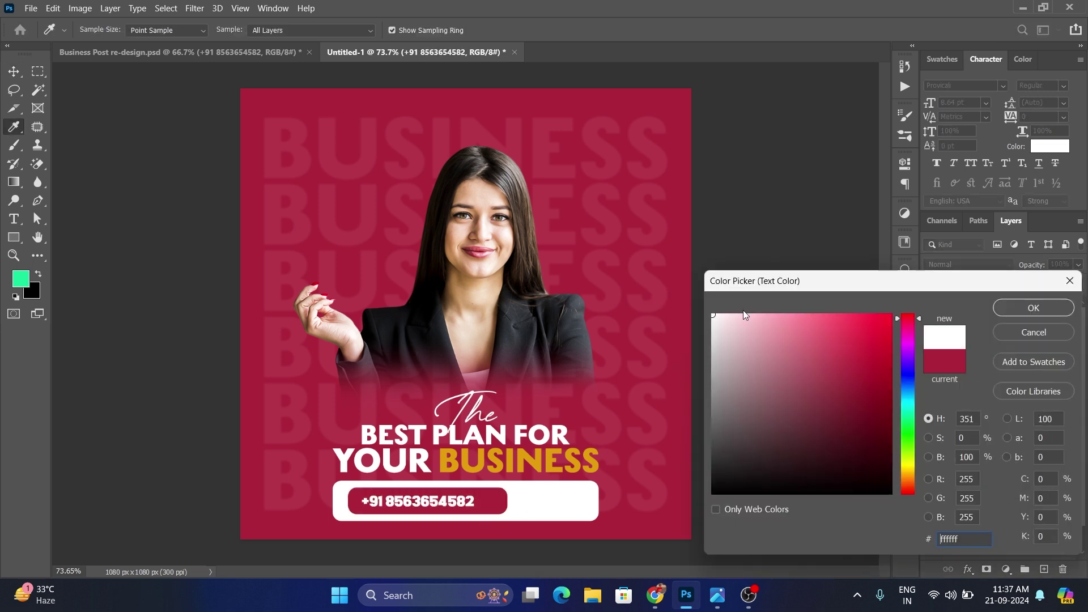
left_click(1034, 307)
Position the phone number inside the pill and shift both slightly left
left_click_drag(465, 506, 487, 507)
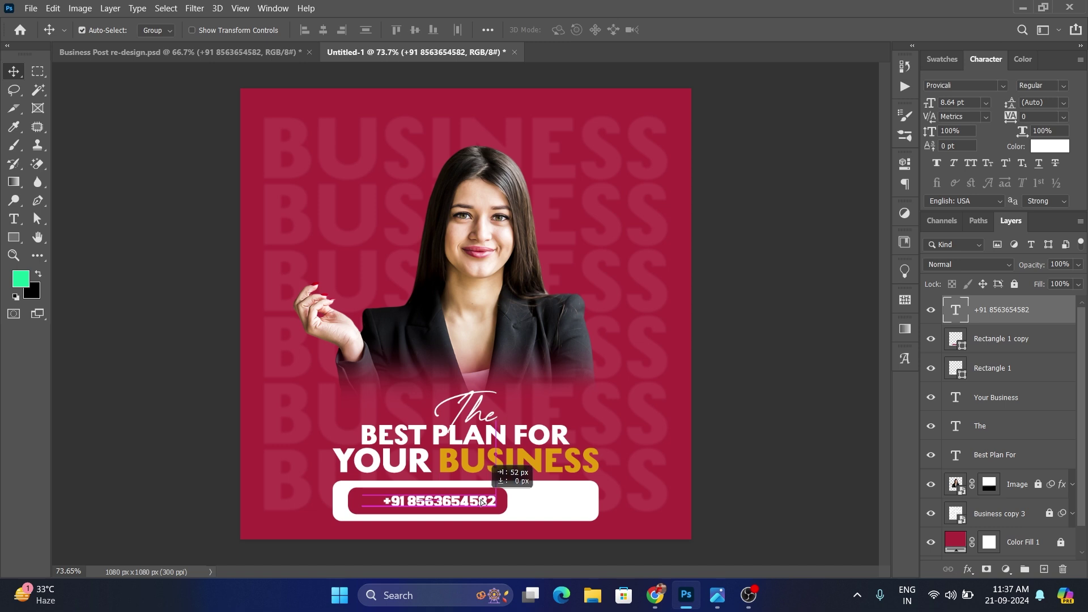
left_click_drag(440, 503, 436, 504)
left_click(724, 475)
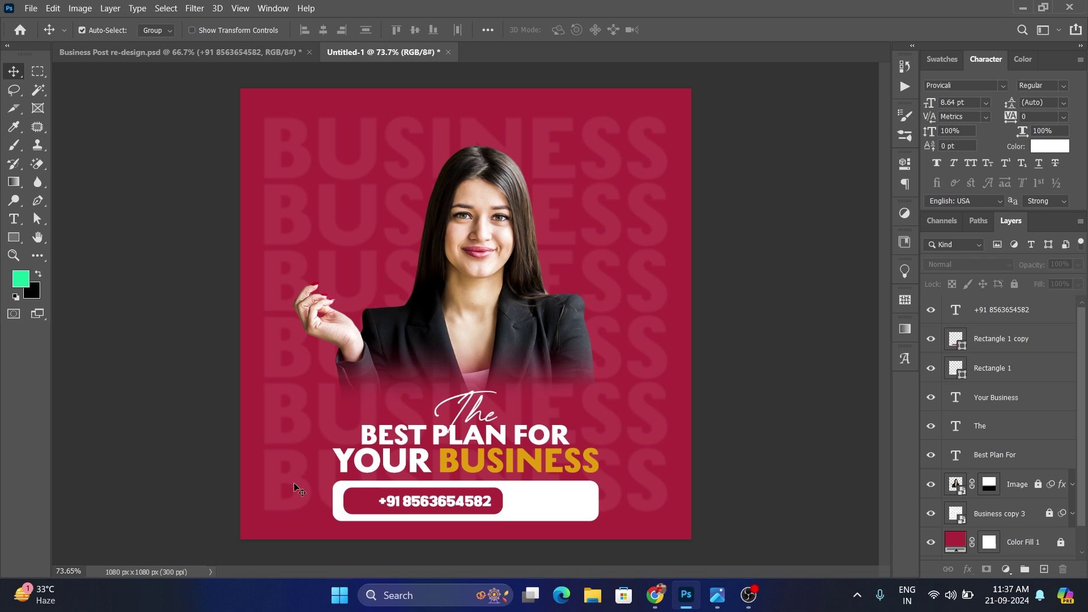
Place call-now.png as an embedded image, shrunk to about 3% at the pill's left end
left_click(31, 8)
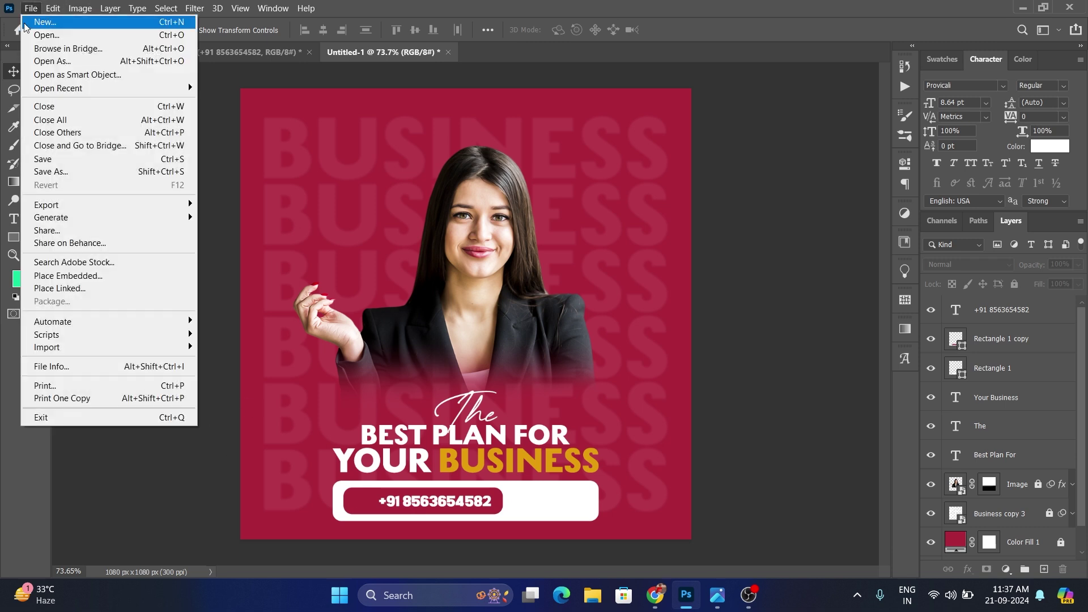
left_click(99, 278)
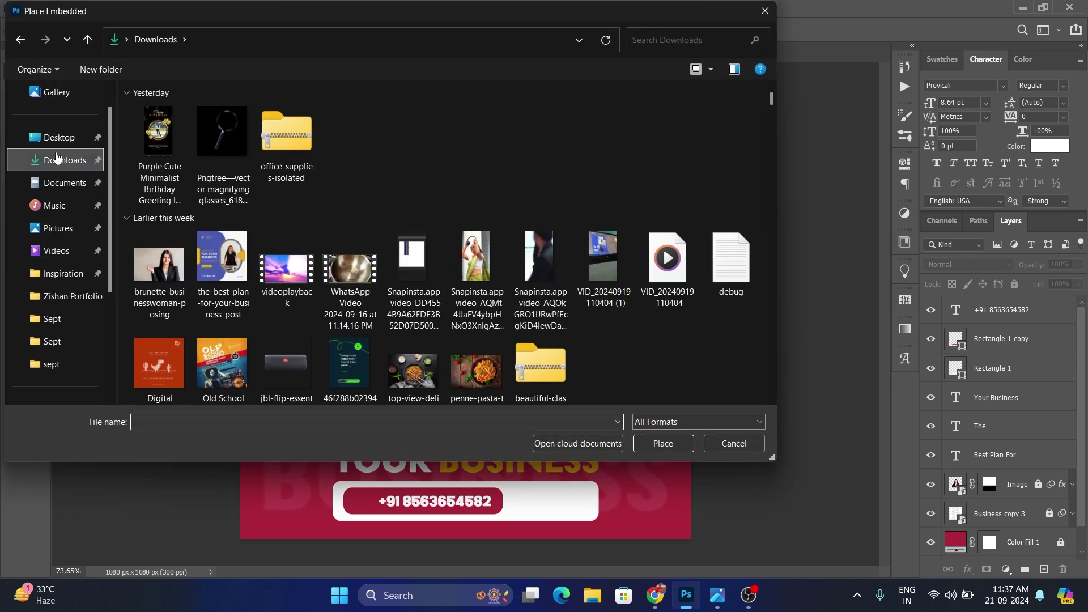
type("call")
left_click(463, 436)
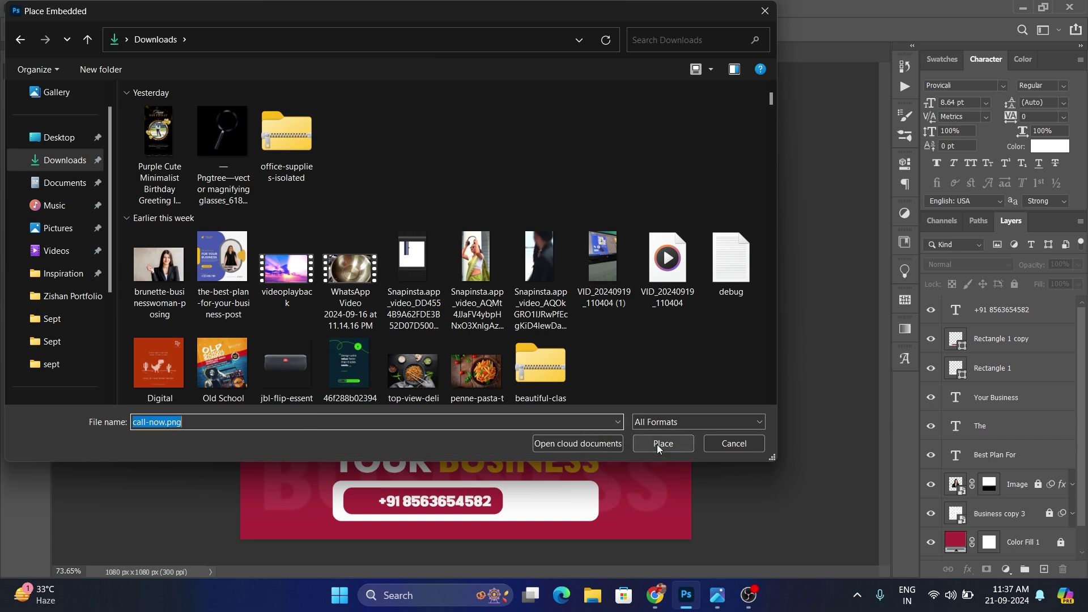
left_click(659, 445)
mouse_move(686, 90)
left_mouse_down()
mouse_move(465, 316)
mouse_move(363, 501)
left_mouse_up()
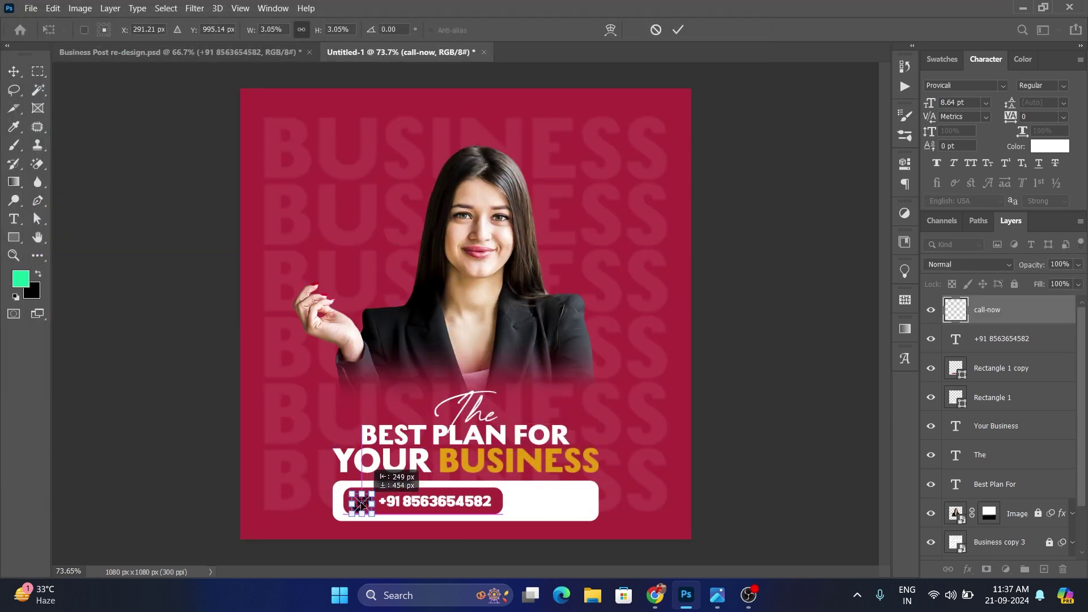
left_click(678, 30)
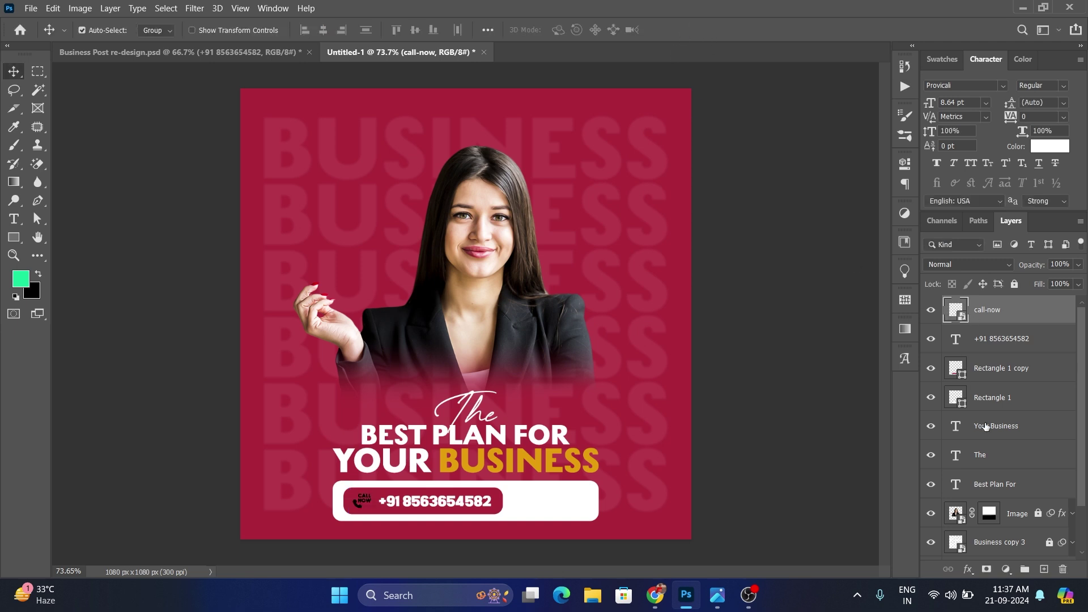
Give the call-now icon a white Color Overlay layer effect
left_click(968, 570)
left_click(989, 519)
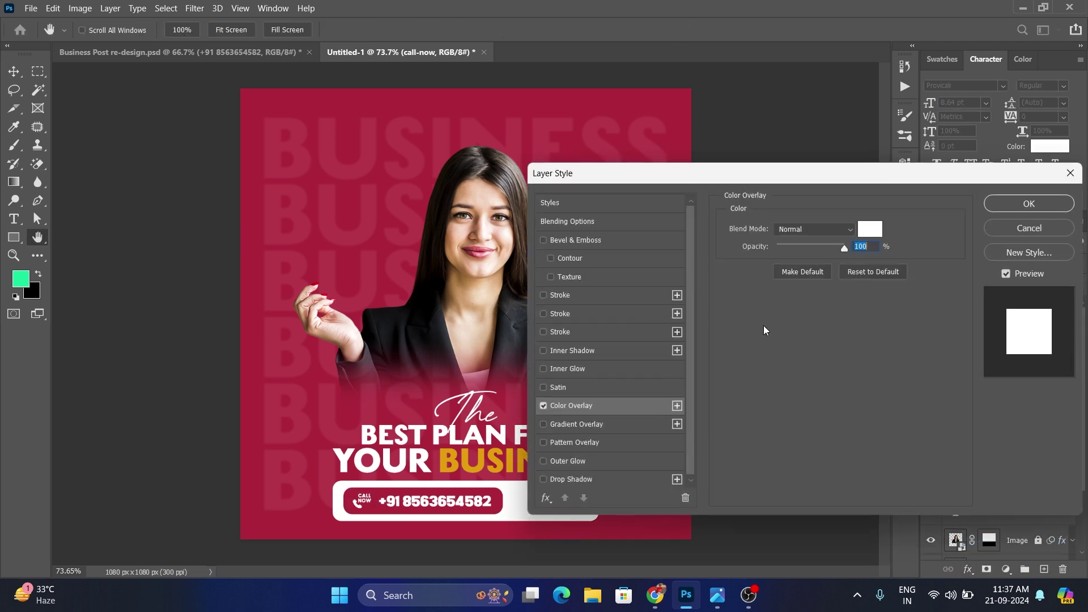
left_click(1029, 204)
left_click(440, 506)
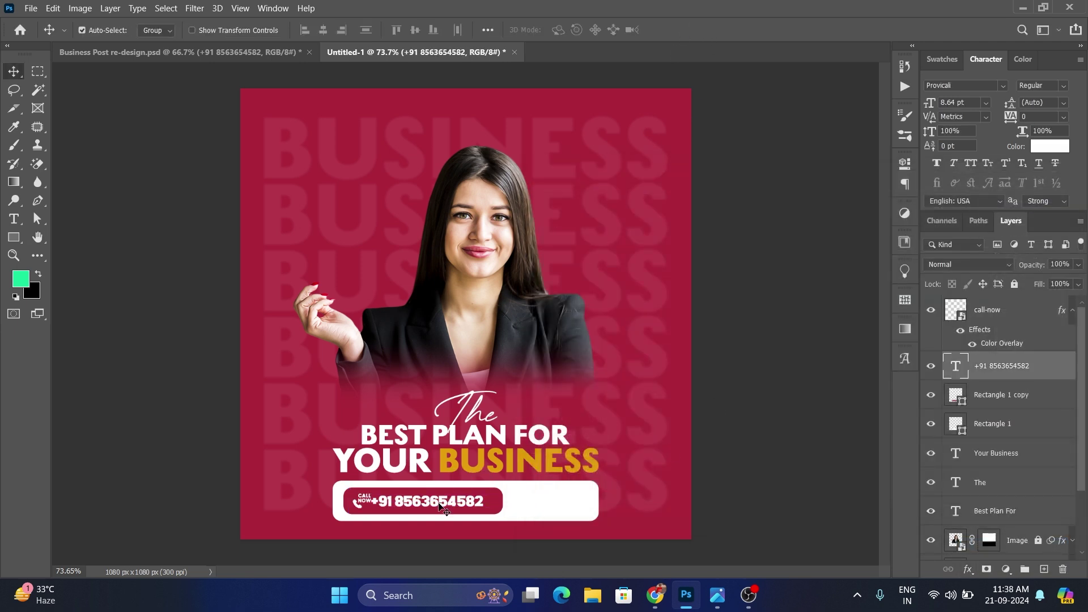
Narrow the crimson pill slightly
left_click(501, 504)
key("ctrl+t")
left_click_drag(503, 502, 497, 501)
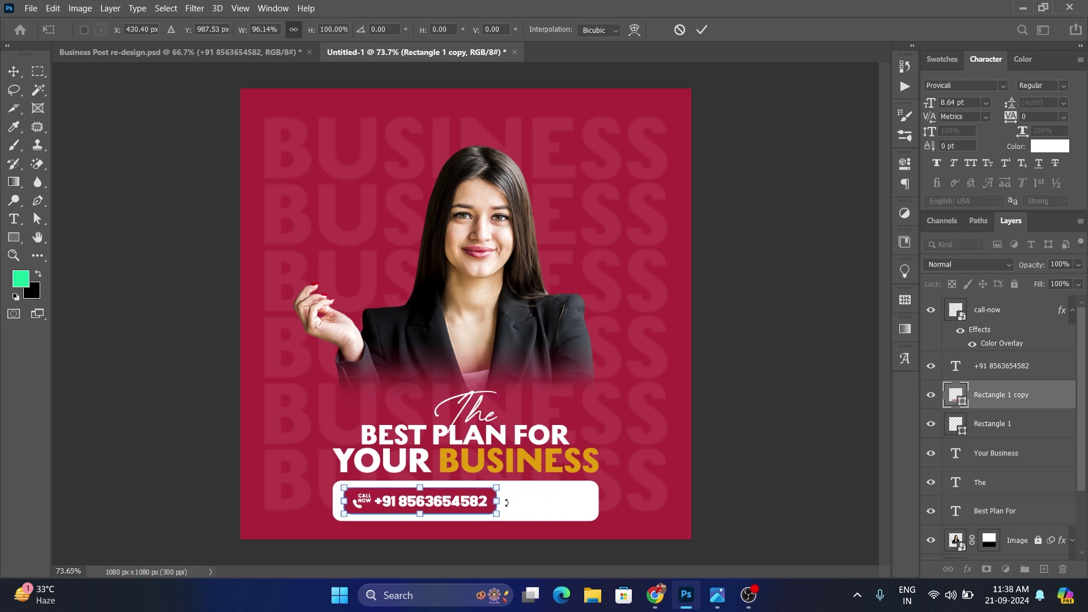
left_click(702, 30)
left_click(713, 360)
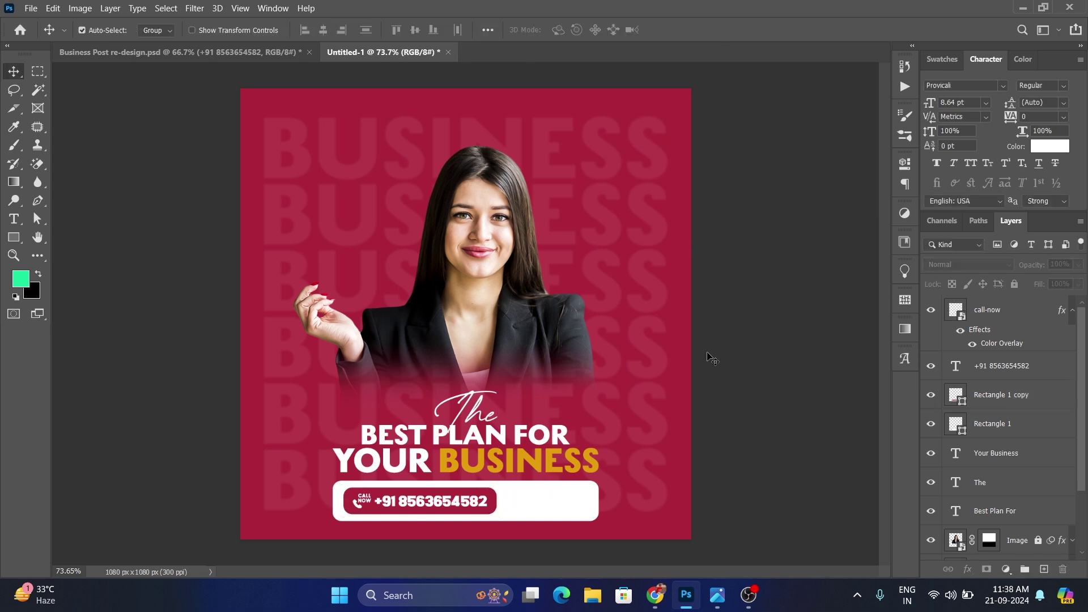
Scale the pill, icon and phone number to 93%, shift left, and copy the number rightward
left_click(362, 510, "ctrl+shift")
left_click(408, 501, "ctrl+shift")
left_click(495, 501, "ctrl+shift")
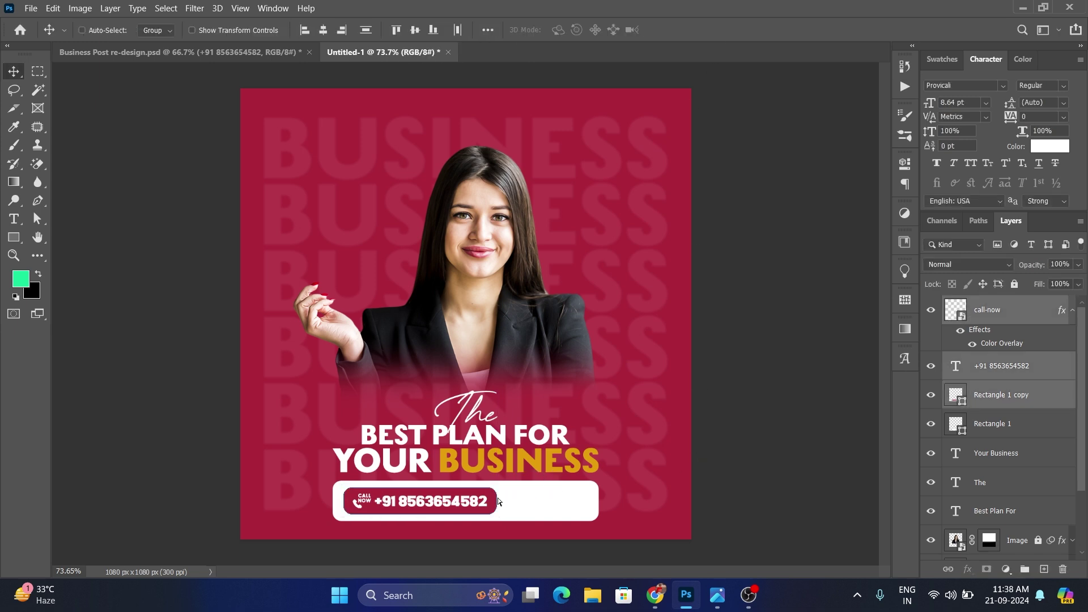
key("ctrl+t")
left_click_drag(496, 487, 463, 497)
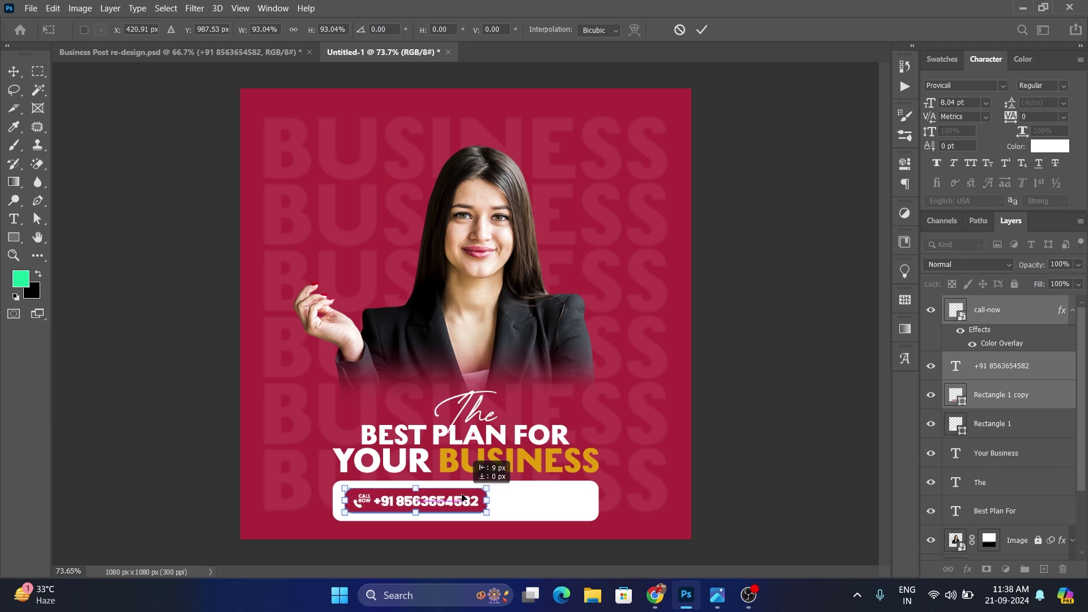
left_click(702, 29)
left_click(753, 408)
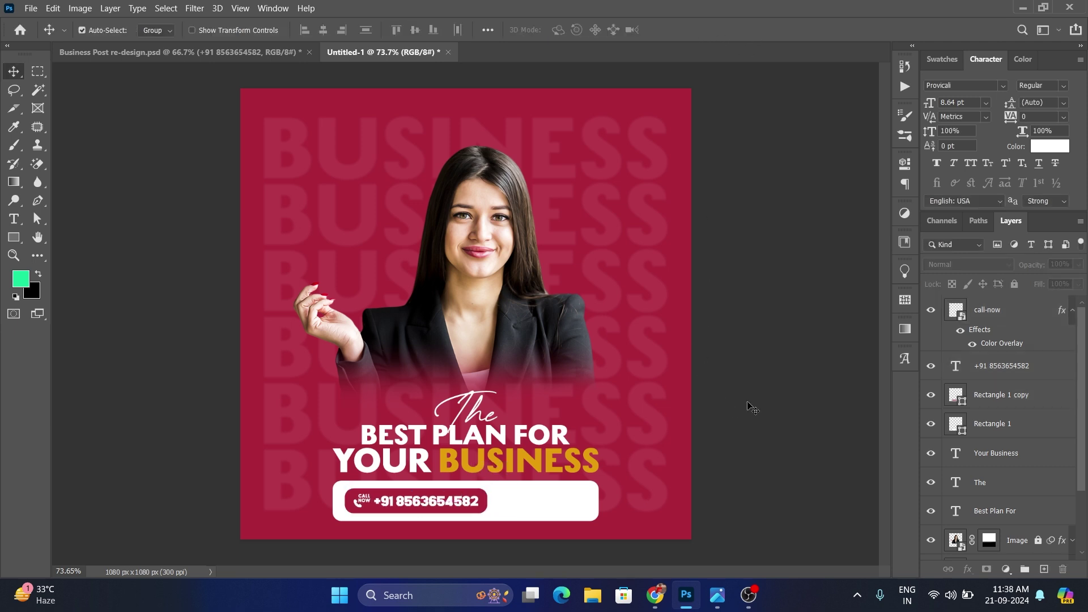
left_click_drag(424, 503, 527, 509)
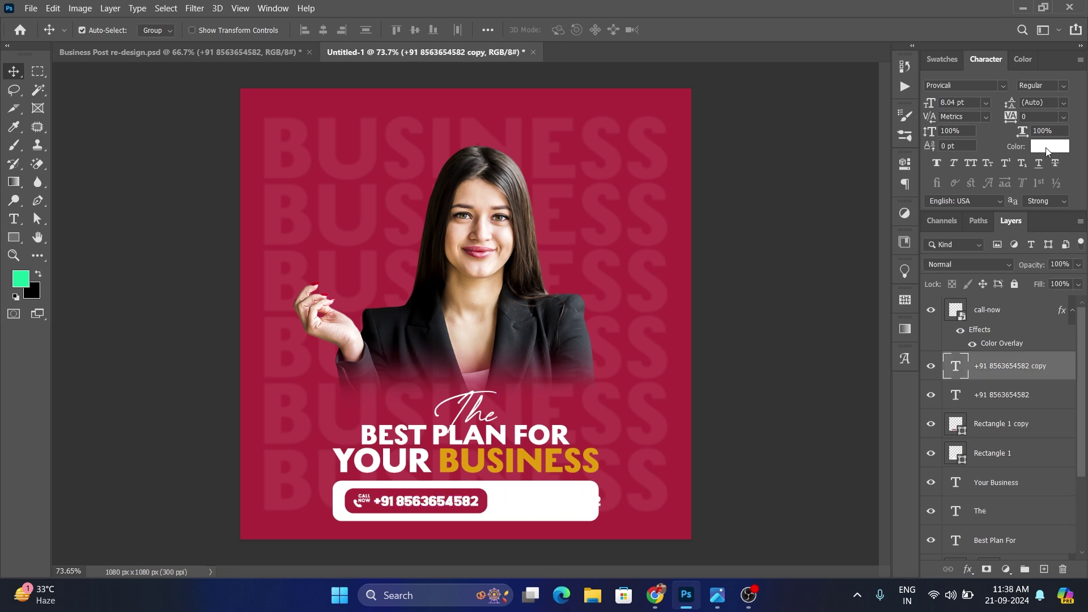
left_click(1047, 148)
left_click(549, 470)
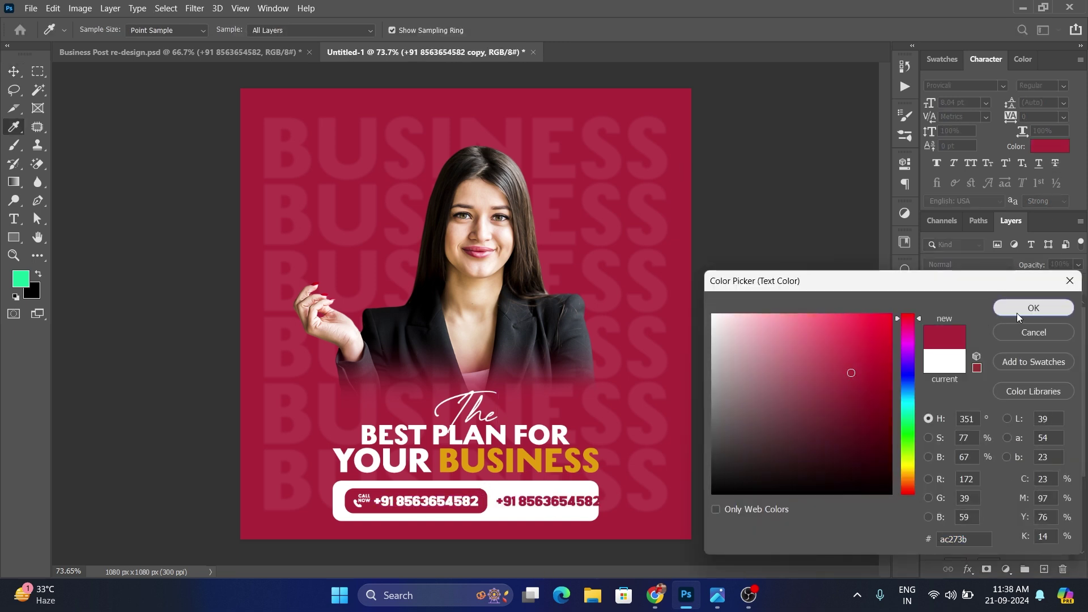
left_click(1017, 309)
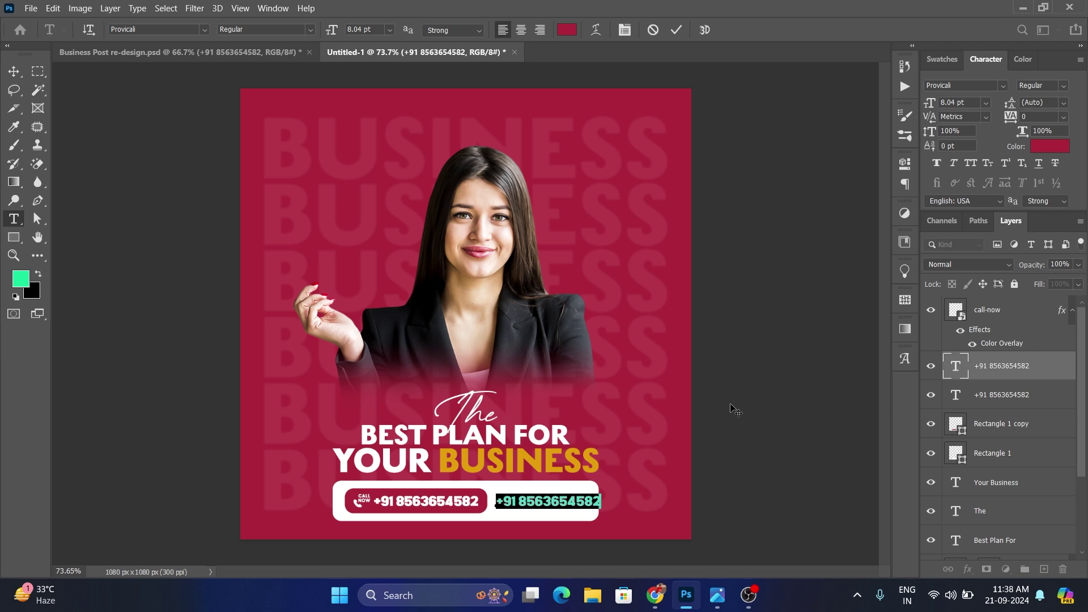
type("w.website.com")
key("ctrl+t")
left_click(702, 30)
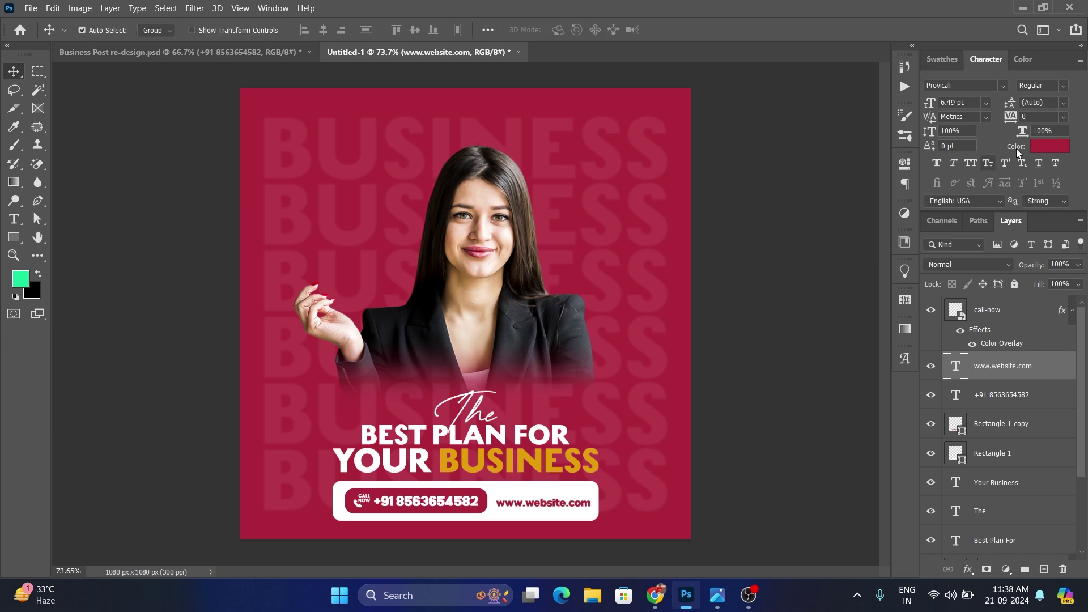
left_click_drag(1009, 121, 1026, 116)
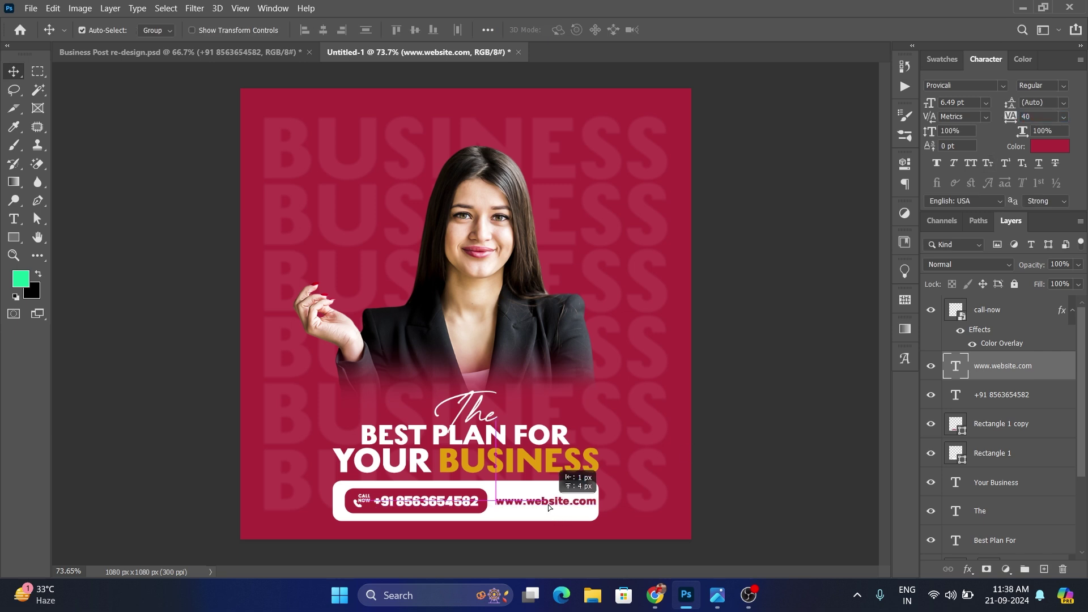
Lock the white Rectangle 1 bar and nudge the pill group and website text left
left_click(1004, 456)
left_click(1014, 284)
left_click_drag(340, 513, 559, 475)
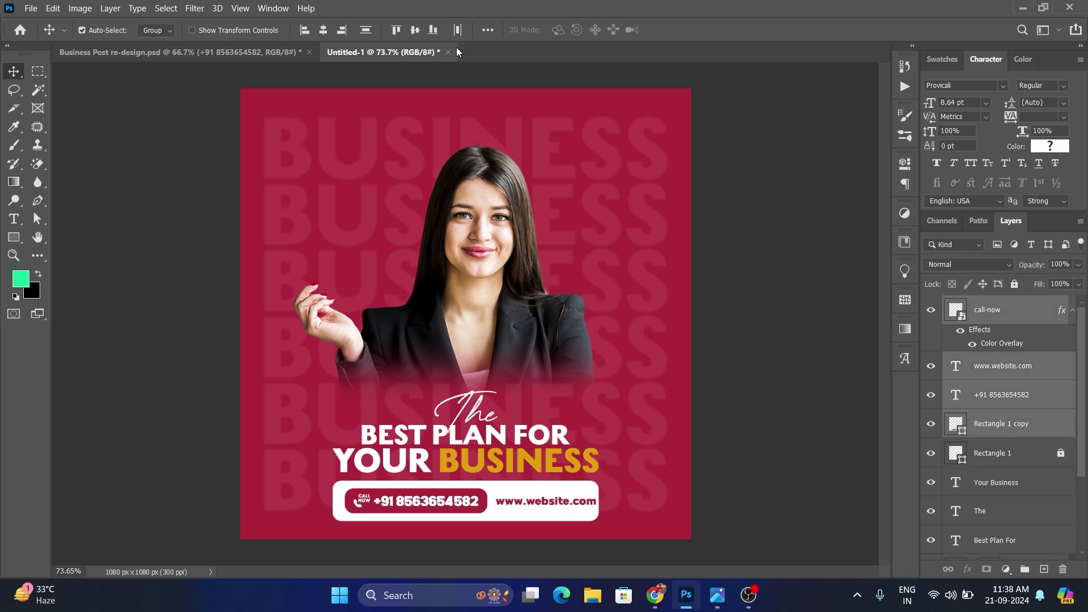
key("Left")
key("Left")
key("Left")
key("Left")
key("Left")
key("Left")
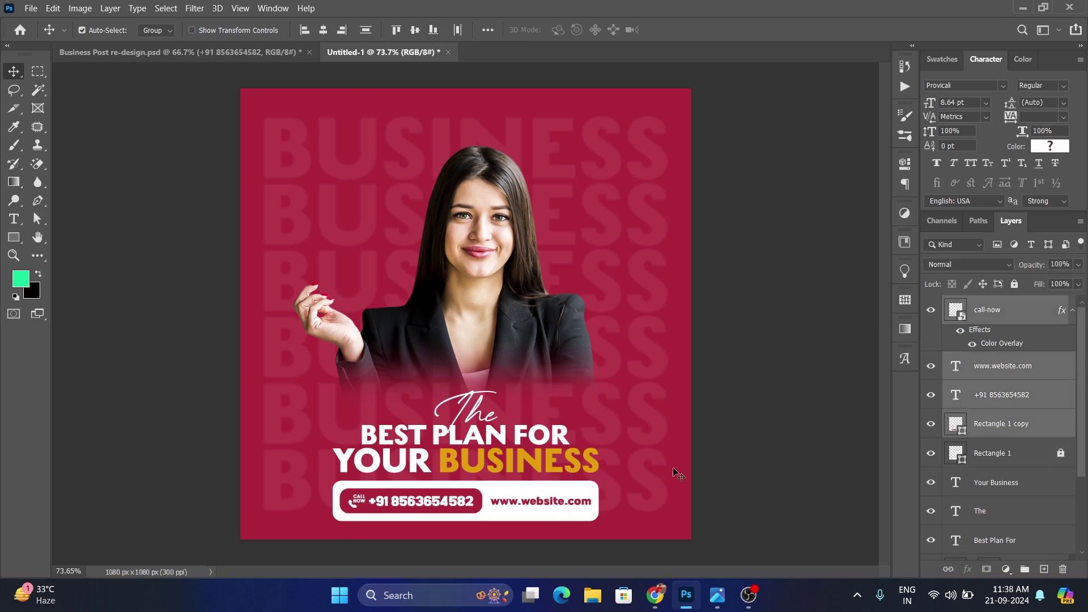
left_click(674, 470)
left_click(587, 500)
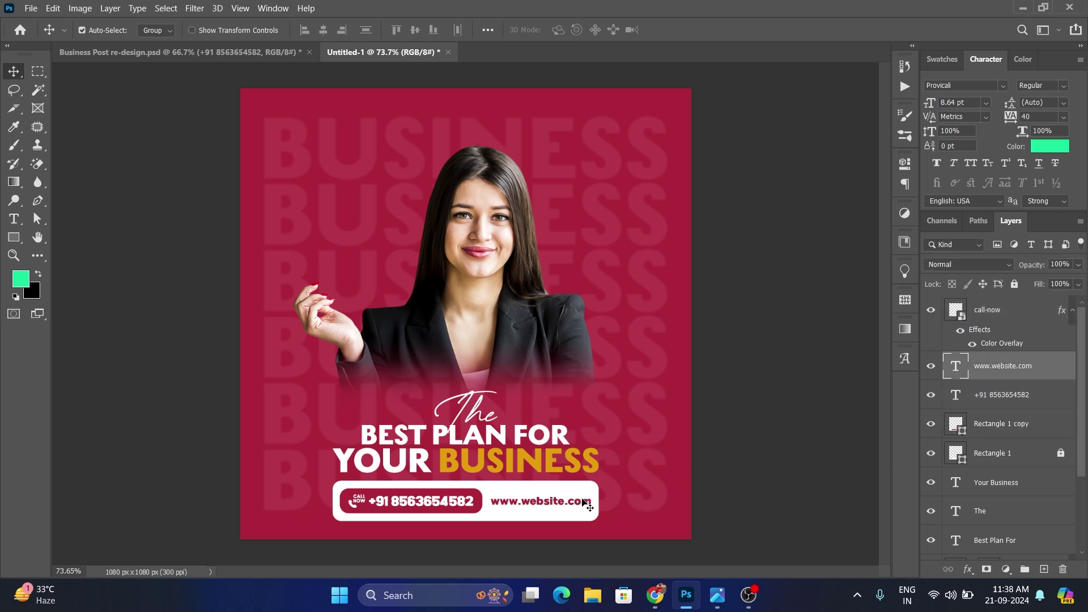
key("Left")
key("Left")
key("Left")
Compare the contact bar against the reference business post image
left_click(687, 481)
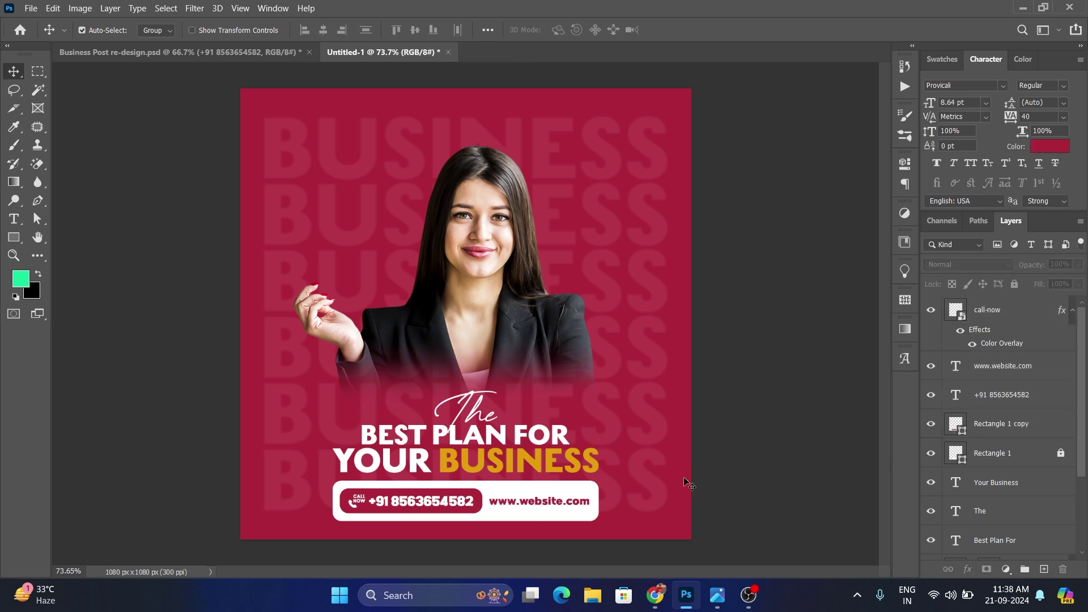
left_click(718, 595)
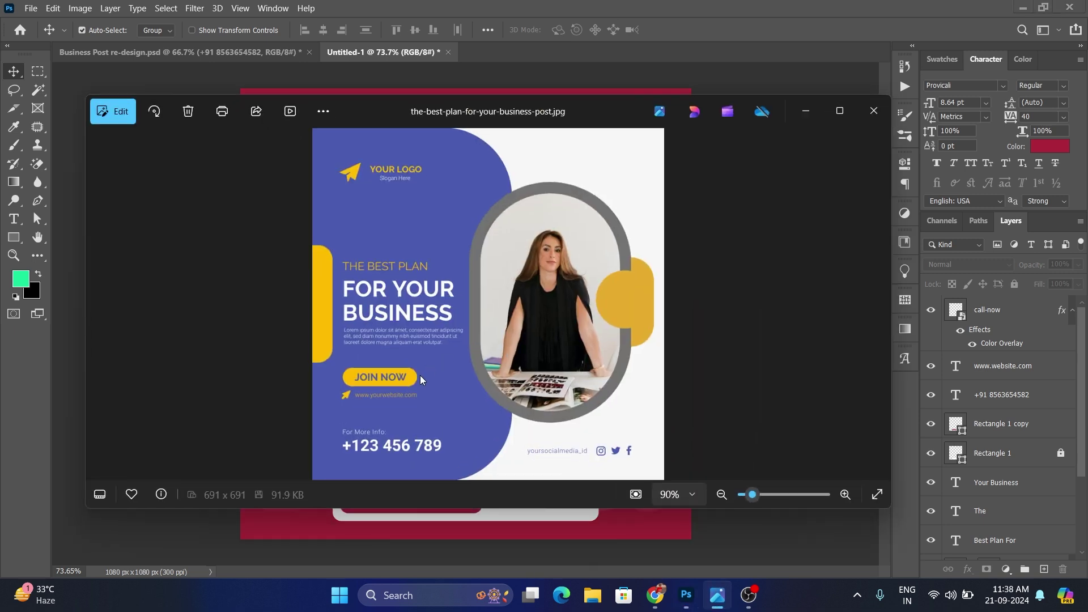
left_click(805, 111)
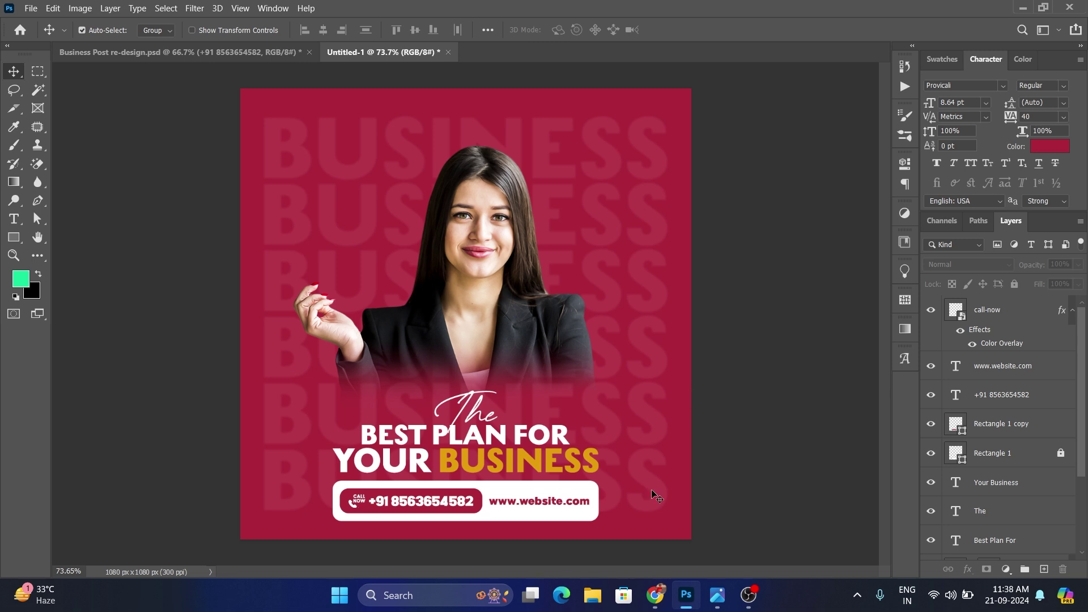
key("ctrl+z")
Add a white 'Follow' text line near the top of the post
left_click(743, 441)
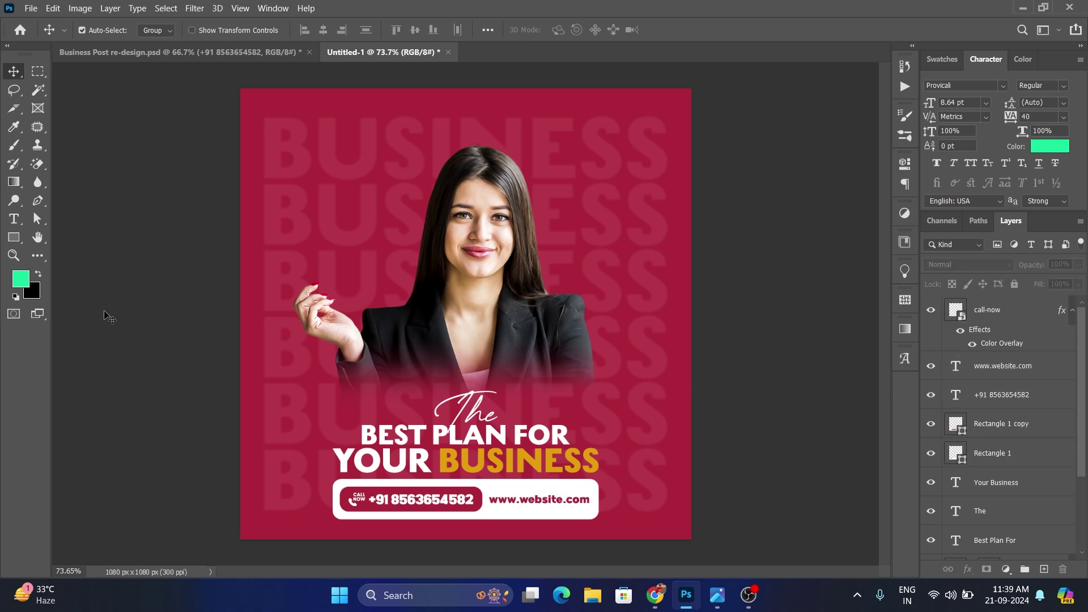
left_click(14, 219)
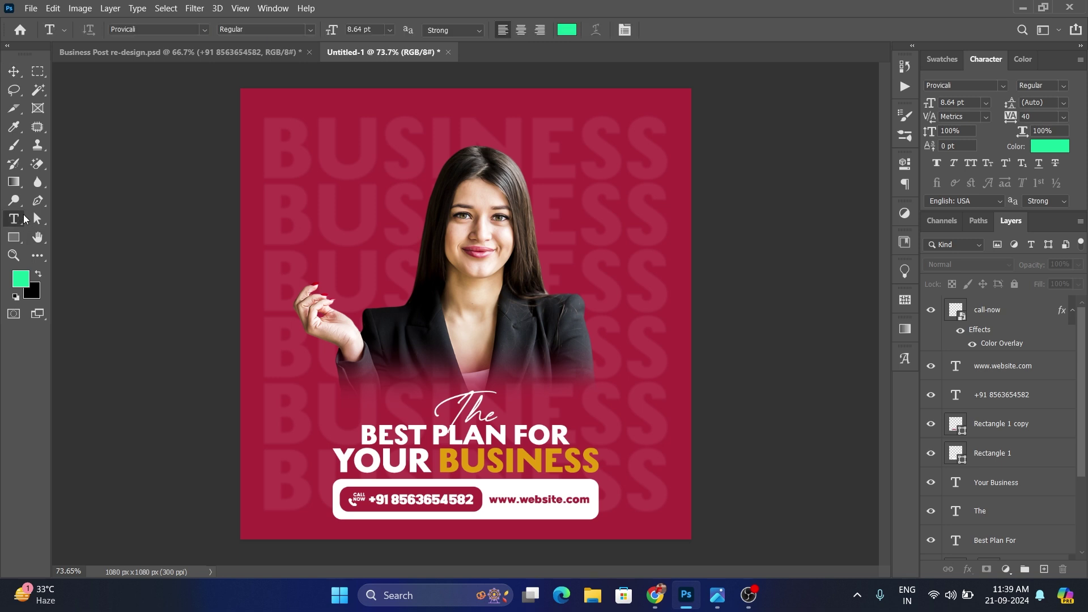
left_click(570, 33)
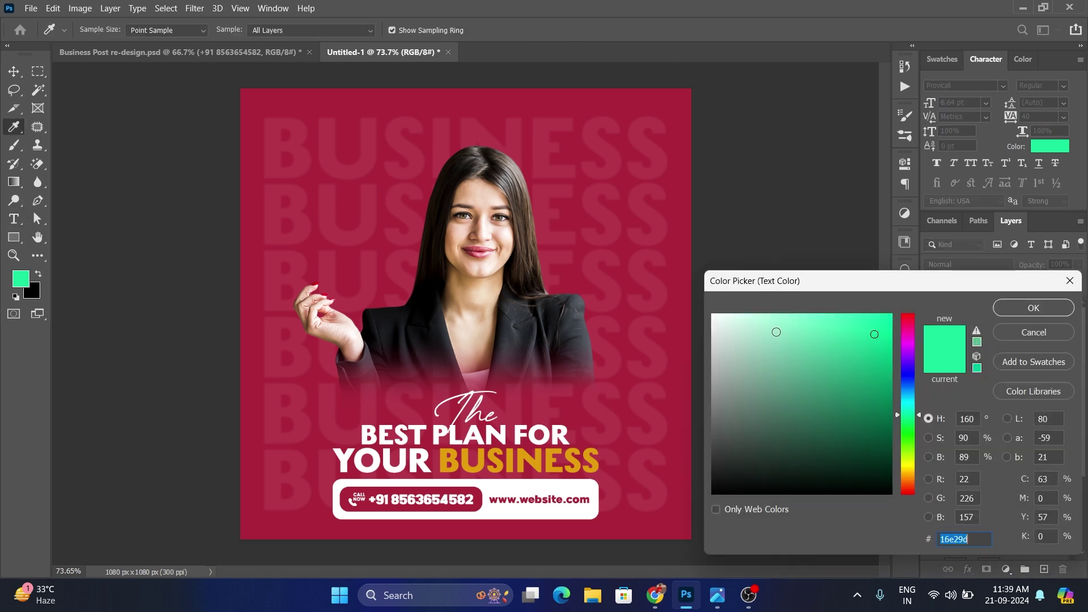
left_click(713, 317)
left_click(1034, 309)
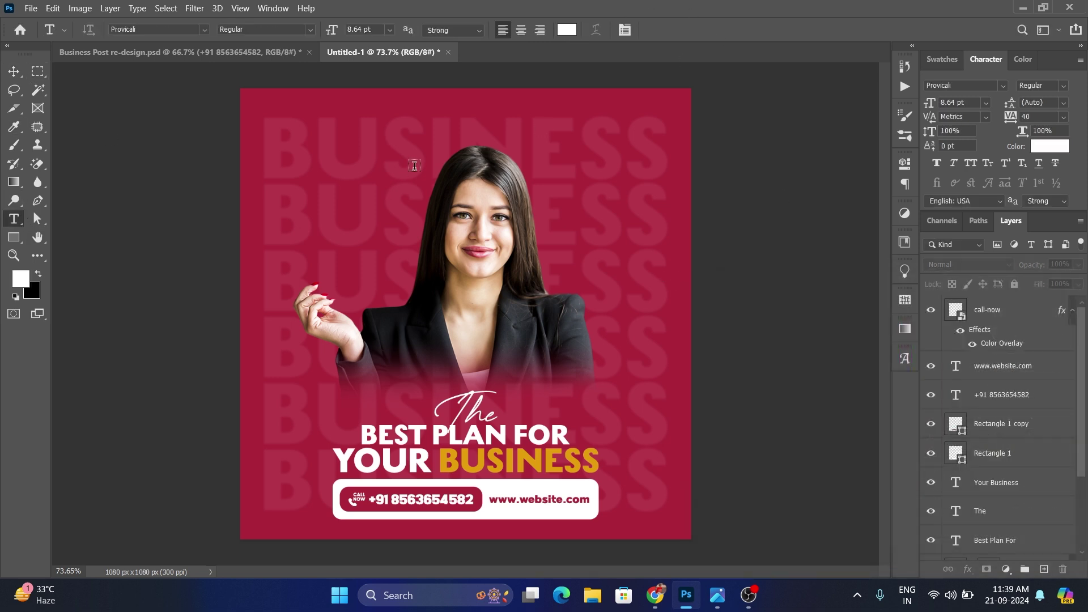
left_click(425, 126)
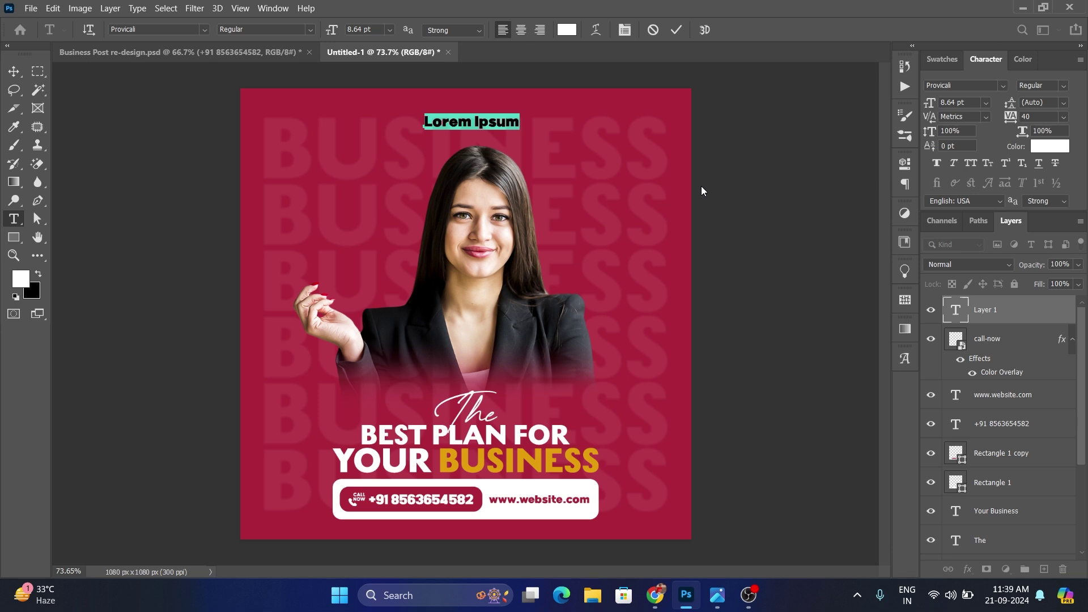
type("Follow")
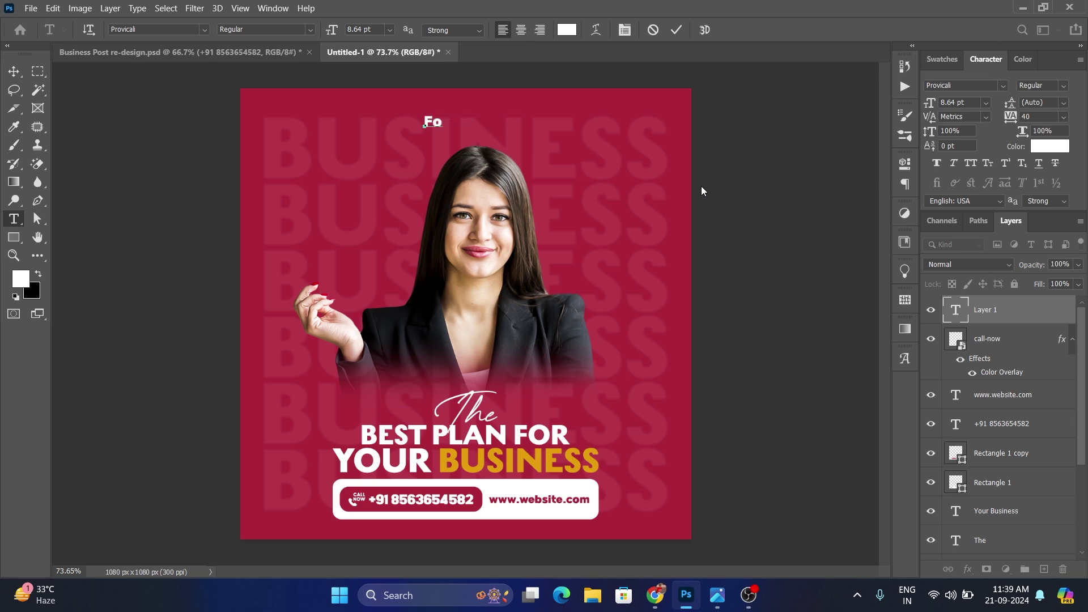
left_click(676, 30)
key("v")
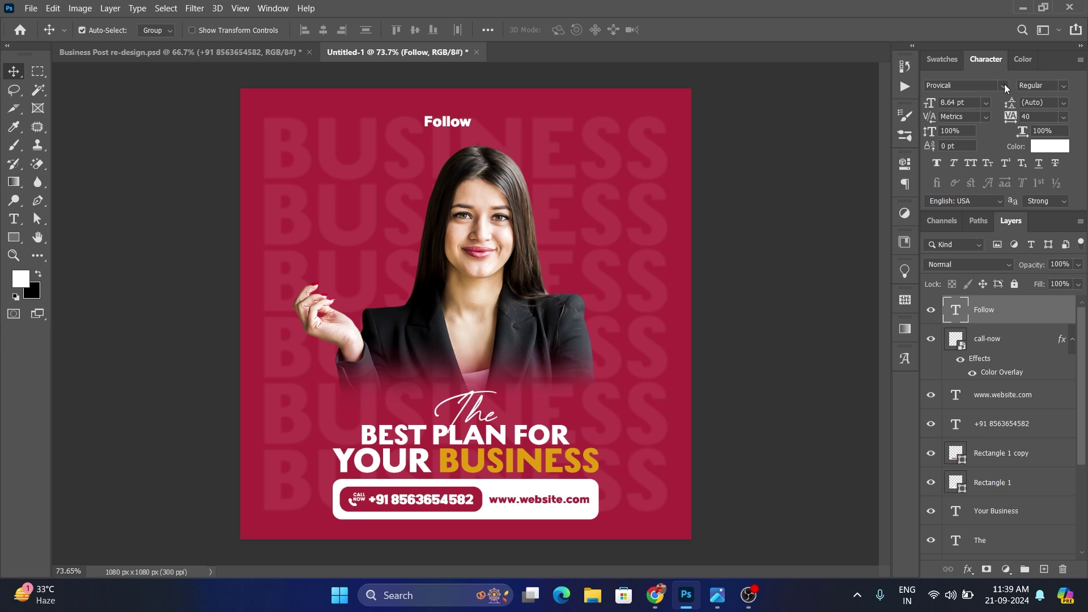
Set Follow to MVSEVM, 6 pt, tracking 280, and scale it down slightly
left_click(1005, 84)
scroll(884, 148, "up", 1)
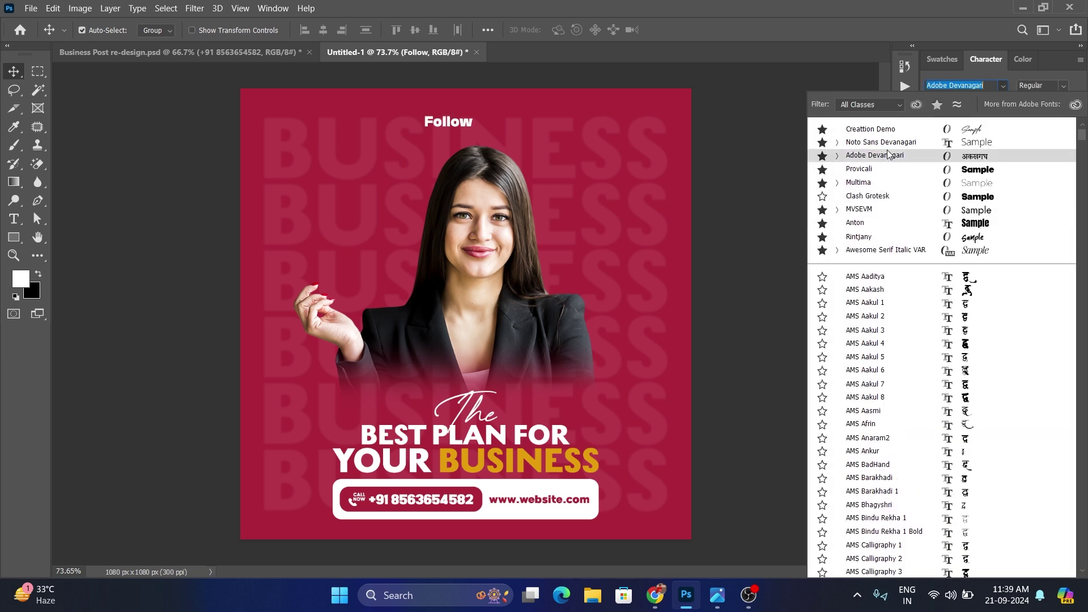
left_click(872, 210)
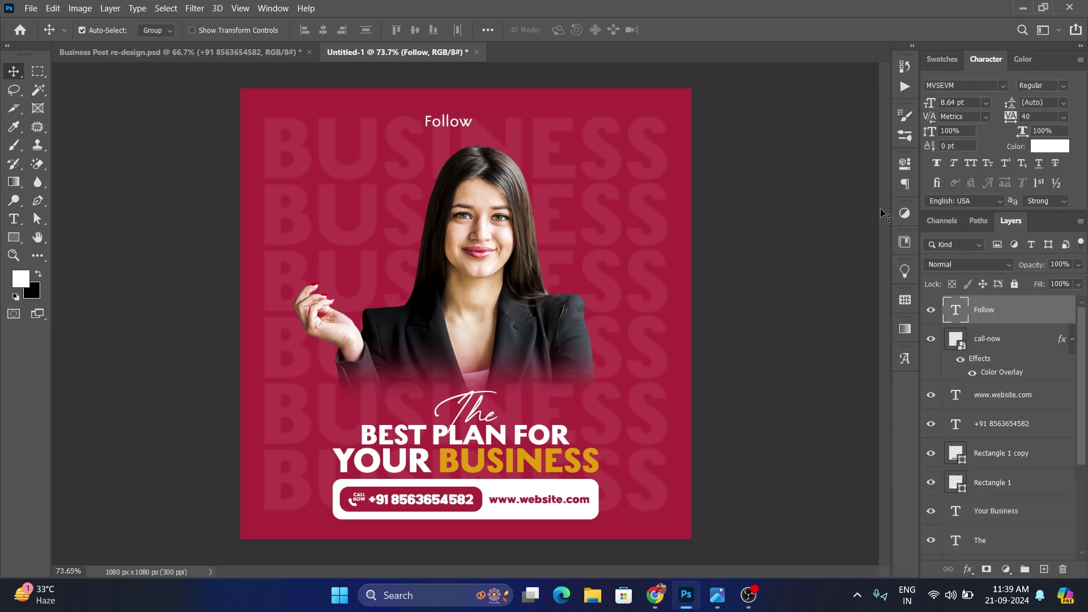
left_click_drag(930, 102, 916, 103)
left_click_drag(1012, 117, 1020, 116)
key("ctrl+t")
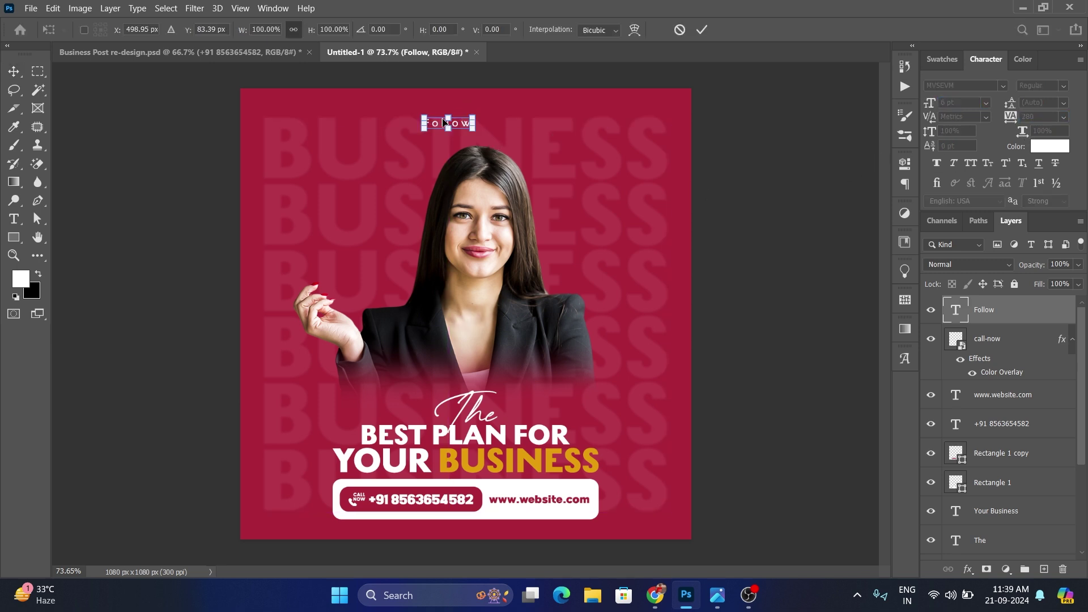
left_click_drag(476, 111, 637, 109)
left_click(702, 30)
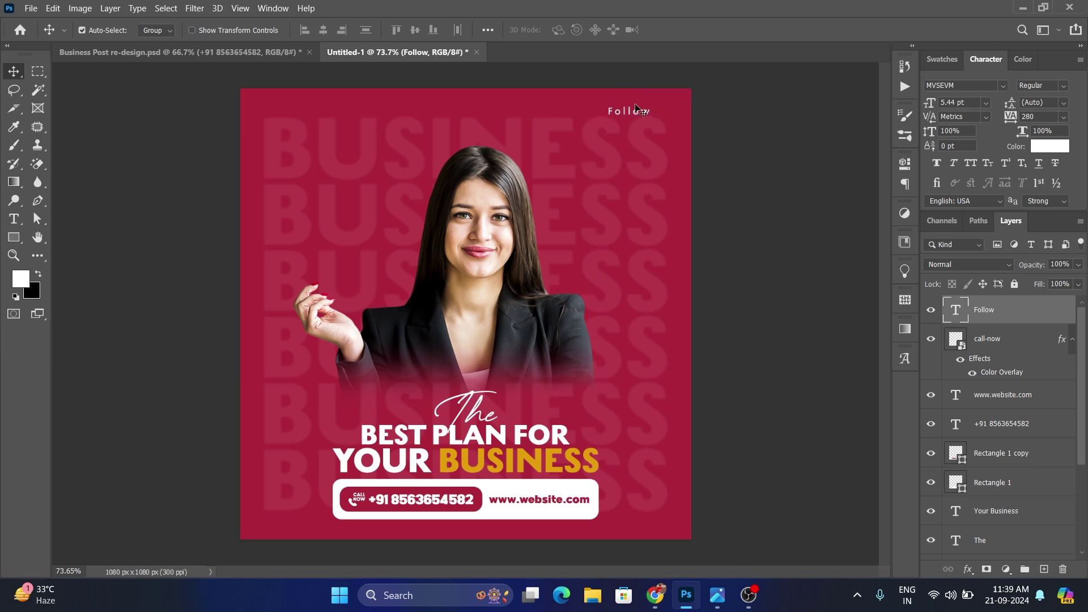
Duplicate Follow to the top-left as 'Businessmen' and adjust both labels' positions
left_click_drag(646, 120, 334, 118, "alt")
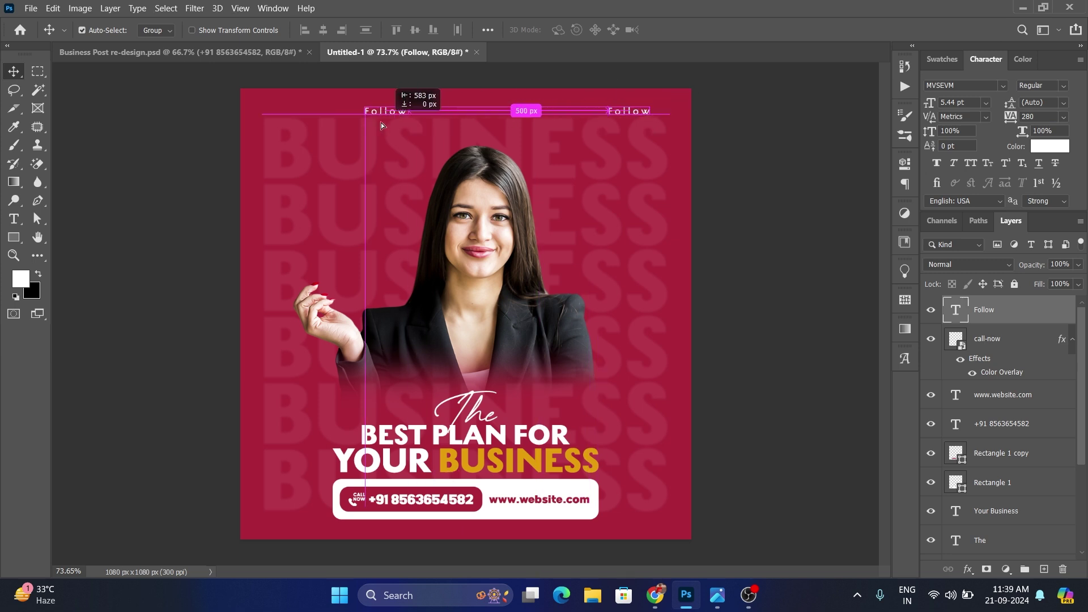
double_click(334, 116)
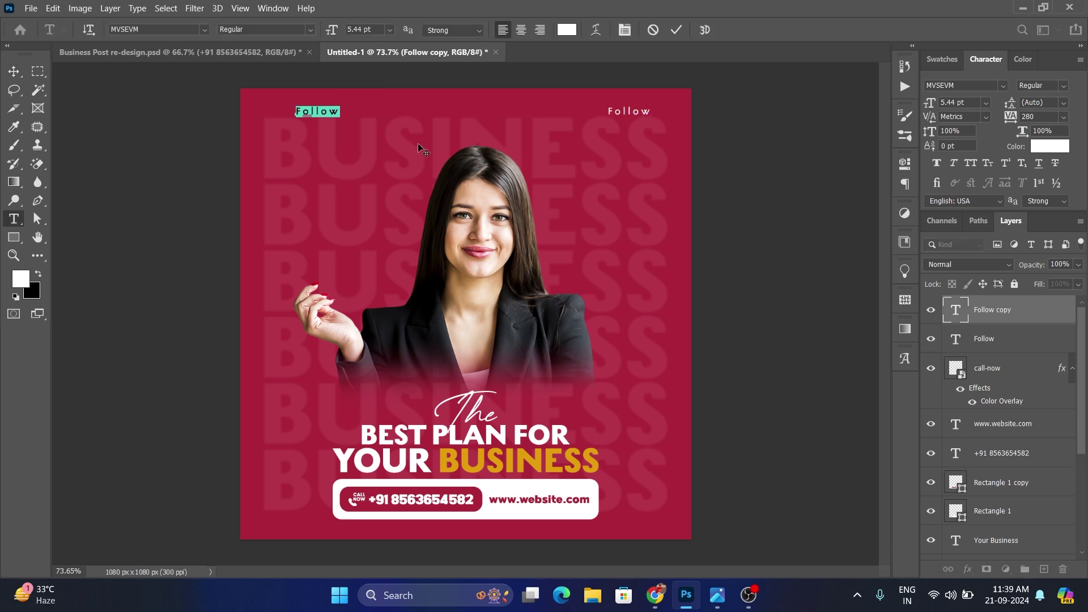
type("Businessmen")
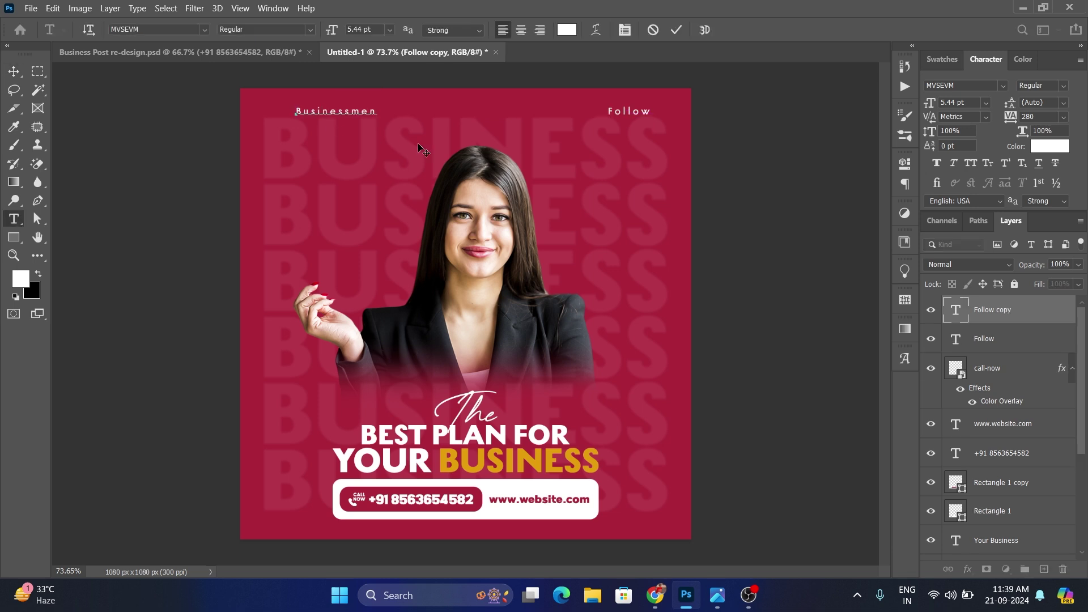
left_click(677, 27)
key("v")
left_click_drag(354, 108, 401, 108)
left_click_drag(646, 117, 607, 118)
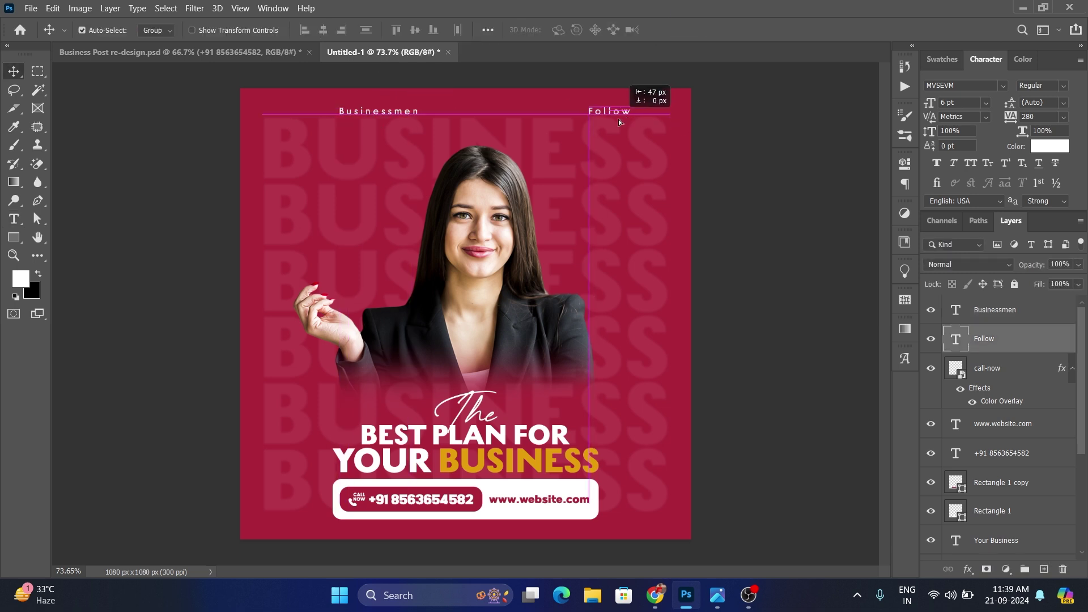
left_click(634, 364)
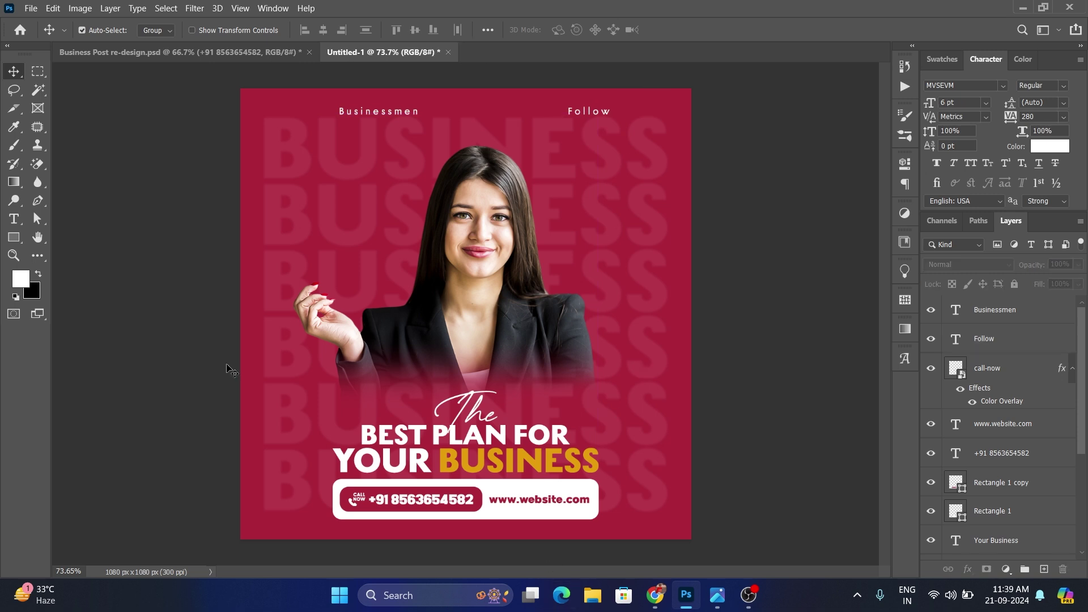
Add left and right margin guides and align Follow and Businessmen to them
key("ctrl+r")
left_click_drag(58, 402, 604, 442)
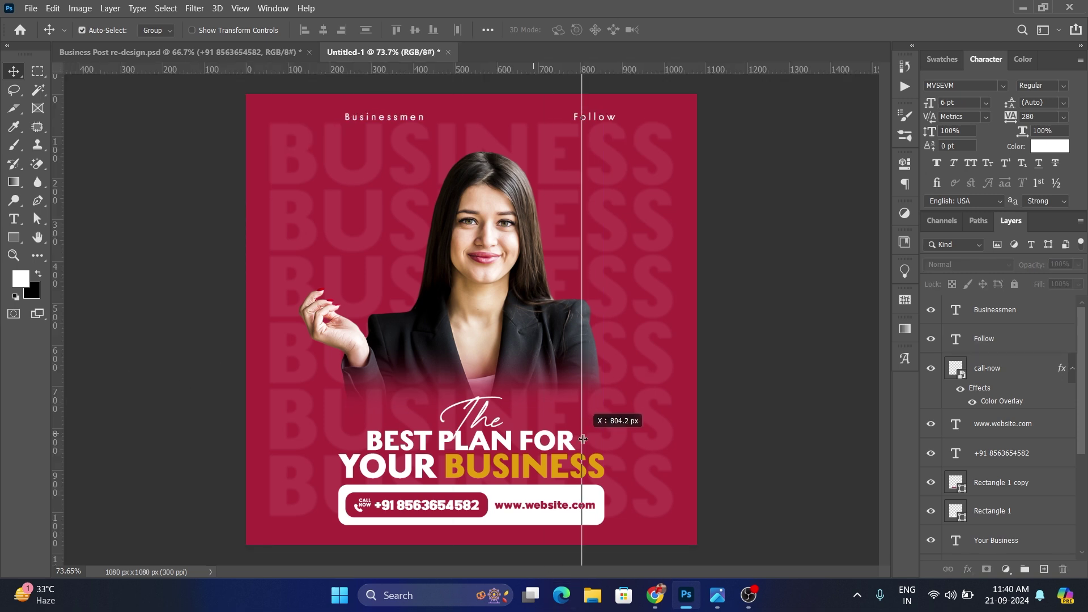
left_click_drag(595, 117, 584, 120)
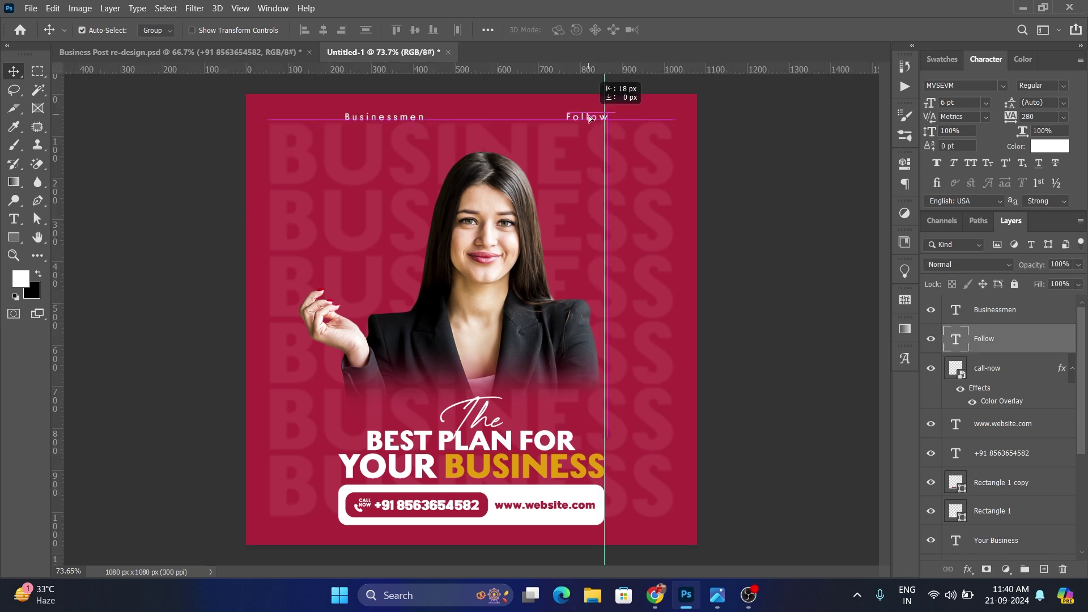
left_click(170, 329)
left_click_drag(59, 351, 336, 374)
left_click_drag(410, 118, 400, 119)
Move both header labels down together
left_click_drag(318, 113, 624, 121)
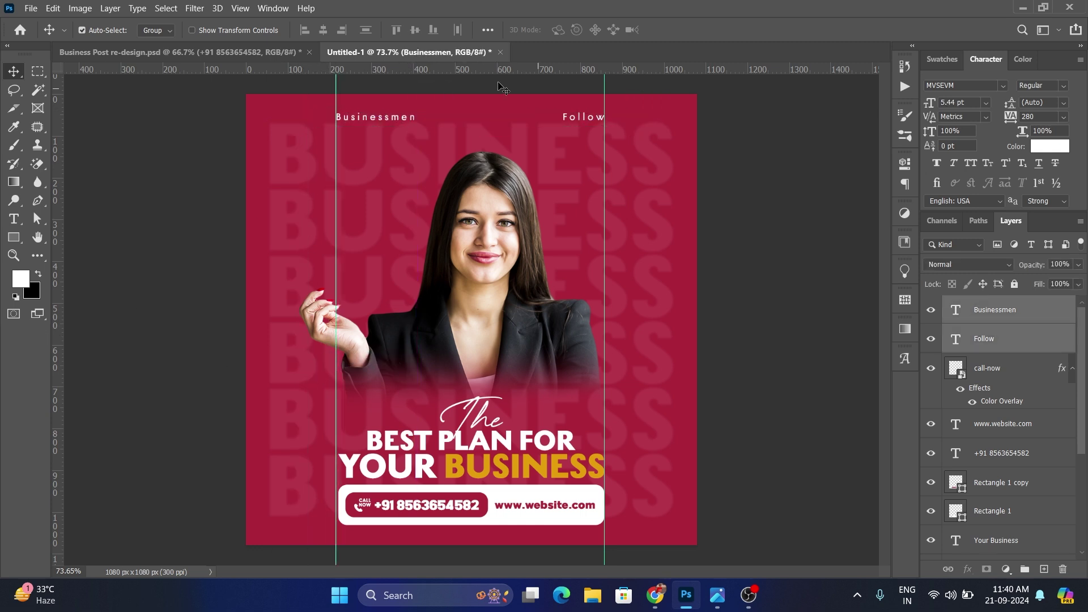
left_click(470, 111)
left_click_drag(469, 113, 580, 132)
left_click(604, 173)
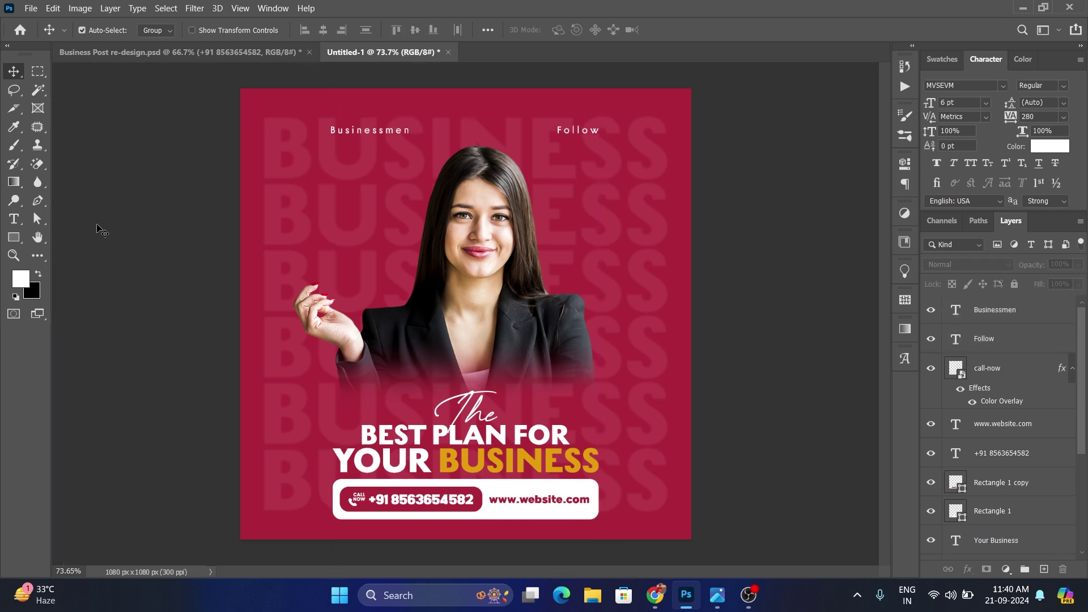
left_click(37, 201)
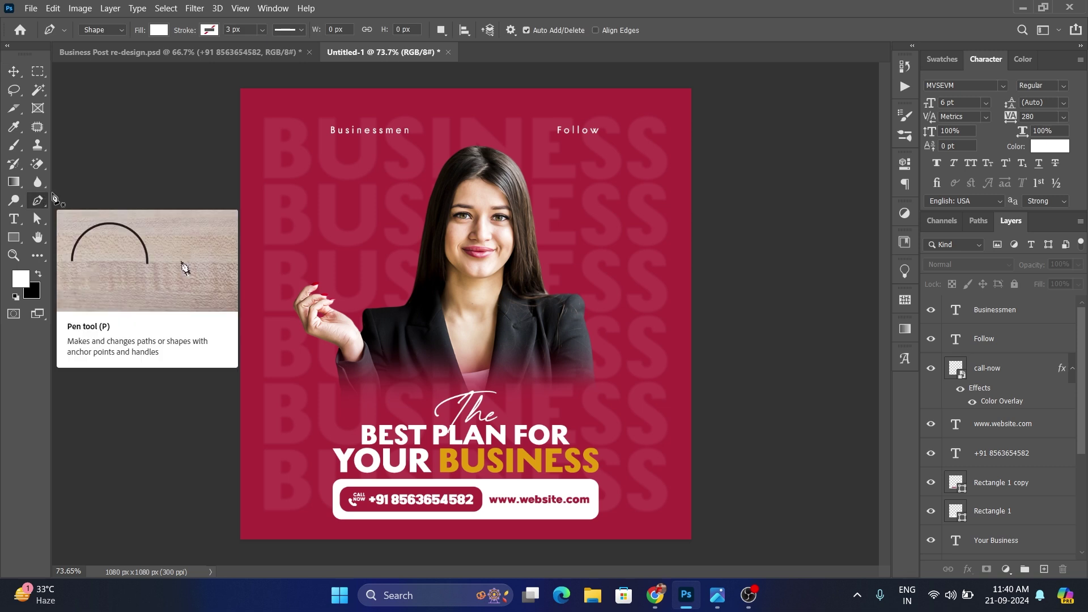
Draw a white 2 px unfilled line between the guides above the labels
left_click(210, 30)
left_click(150, 57)
left_click(159, 31)
left_click(76, 56)
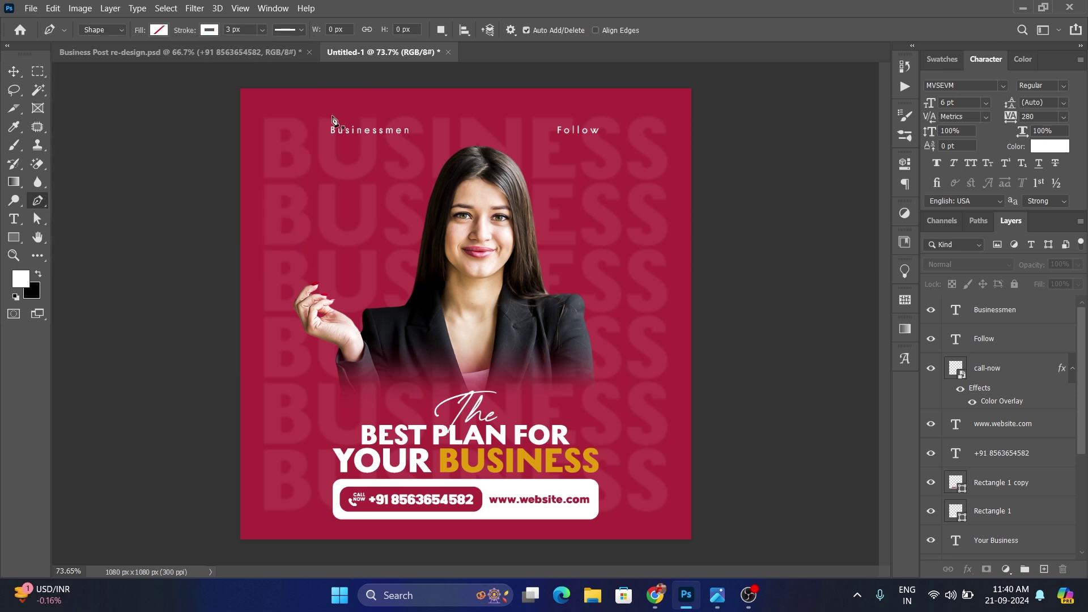
key("ctrl+semicolon")
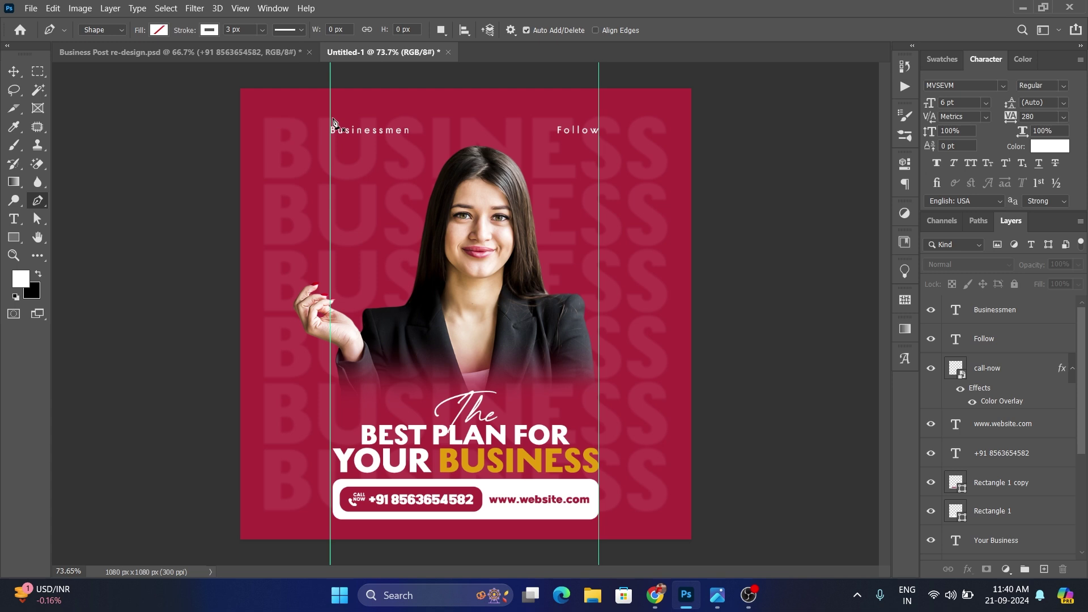
left_click(331, 119)
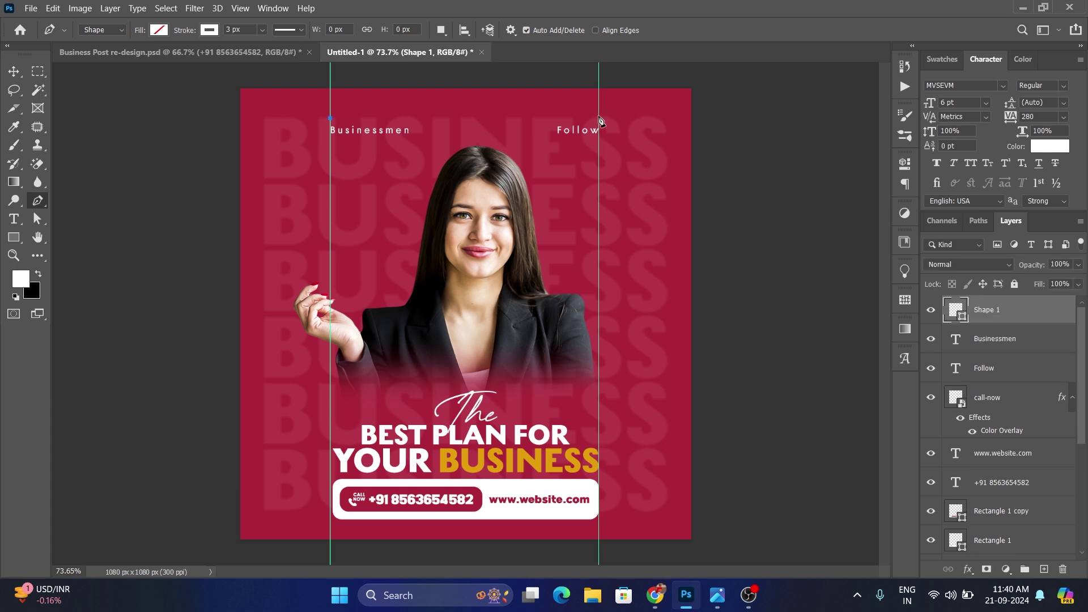
left_click(599, 118)
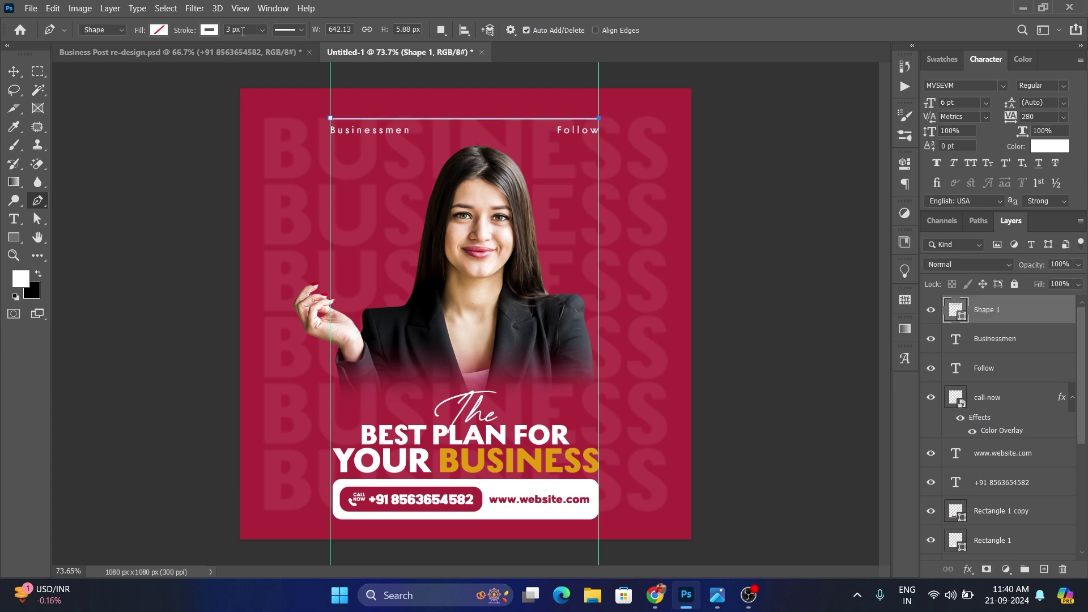
key("Down")
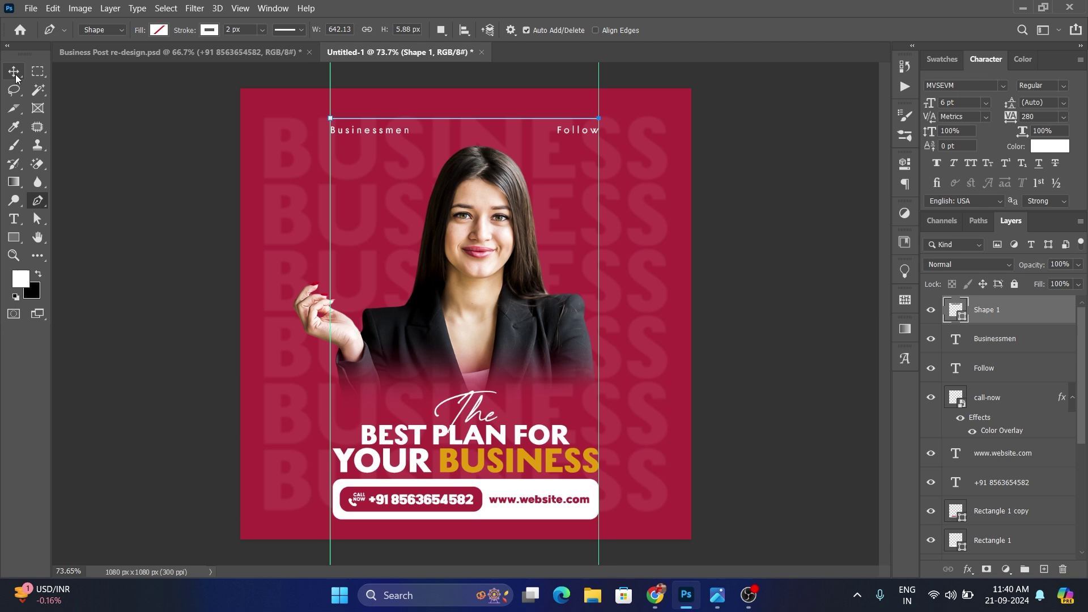
Duplicate the line below the labels and select both lines with their text
left_click(15, 76)
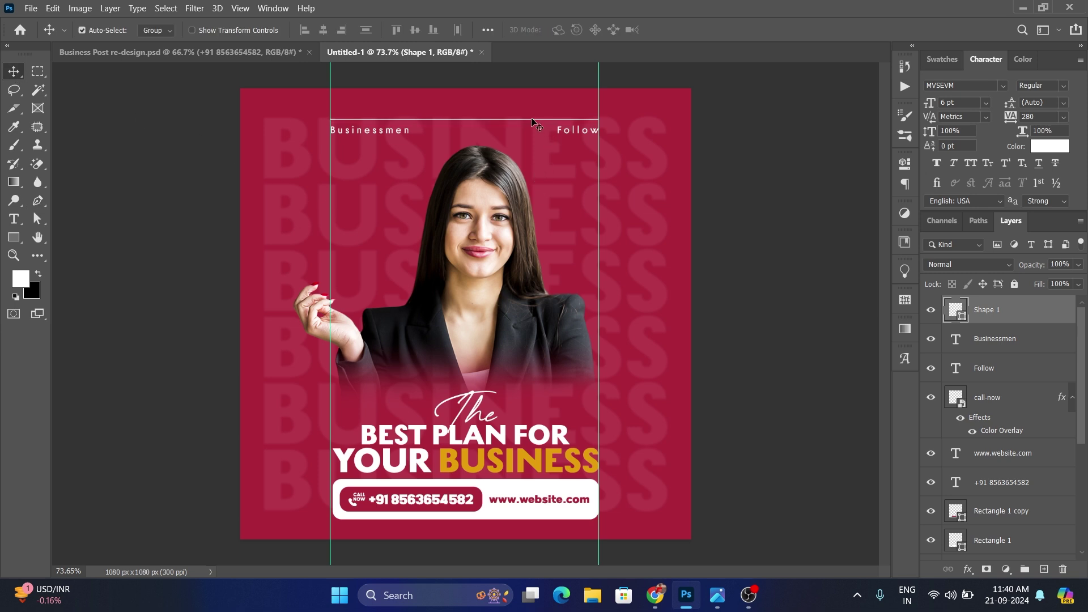
left_click_drag(533, 123, 533, 148)
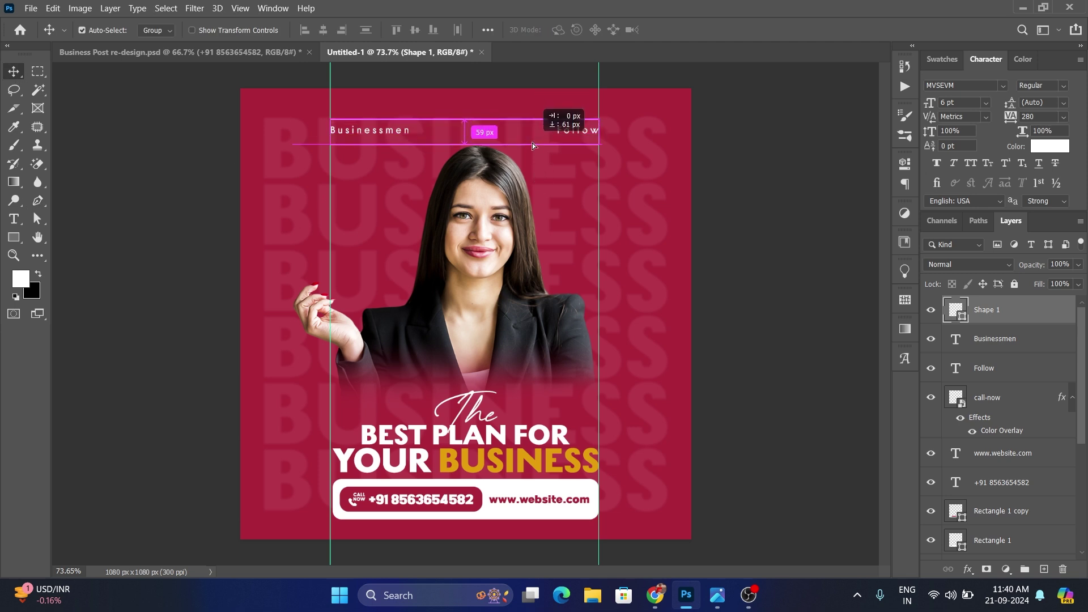
key("Up")
key("Up")
key("Up")
key("Up")
key("Up")
key("Up")
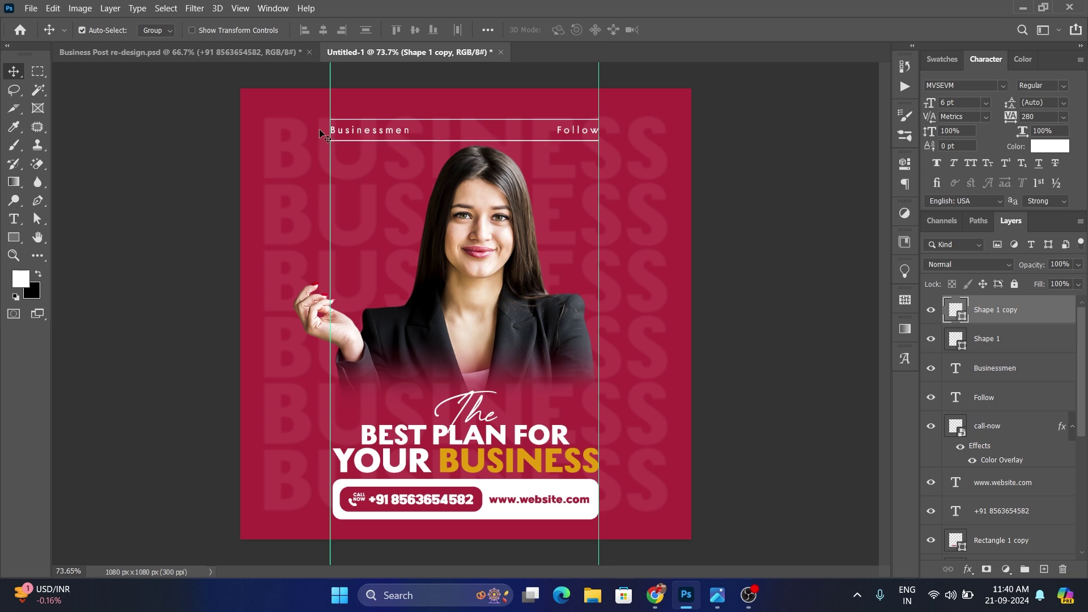
left_click(311, 132)
left_click(658, 154)
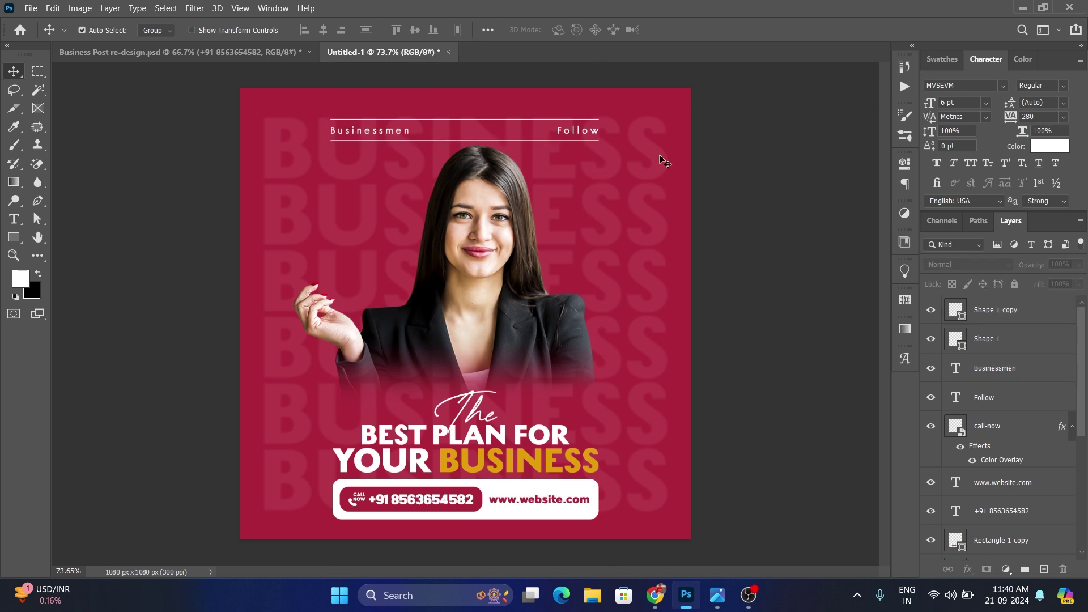
left_click_drag(315, 101, 665, 152)
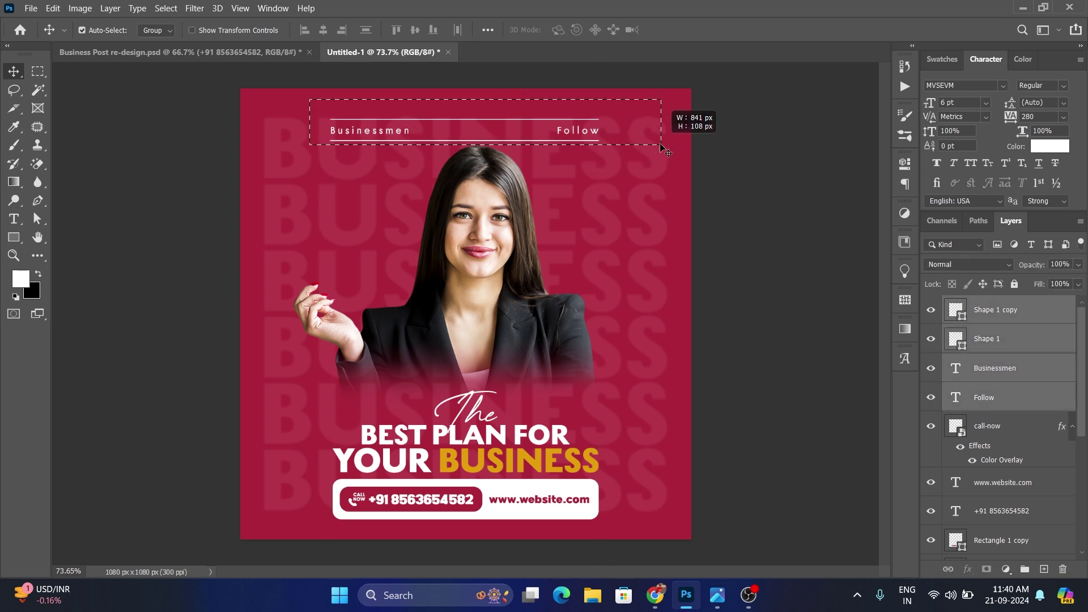
Nudge the four header layers up a few pixels
key("Up")
key("Up")
key("Up")
key("Up")
key("Down")
key("Down")
key("Down")
key("Down")
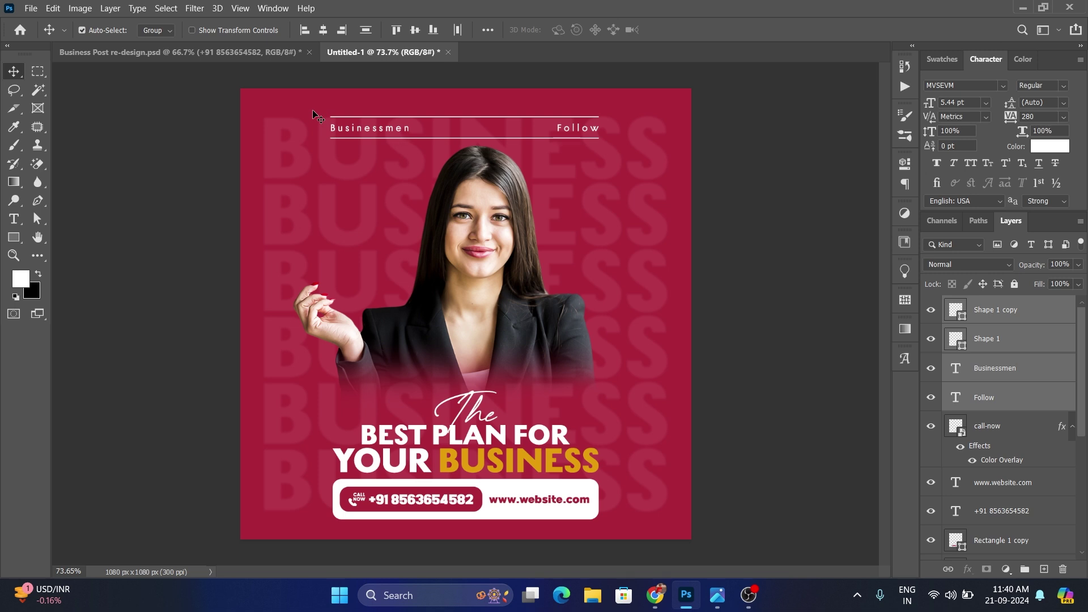
left_click_drag(326, 110, 641, 150)
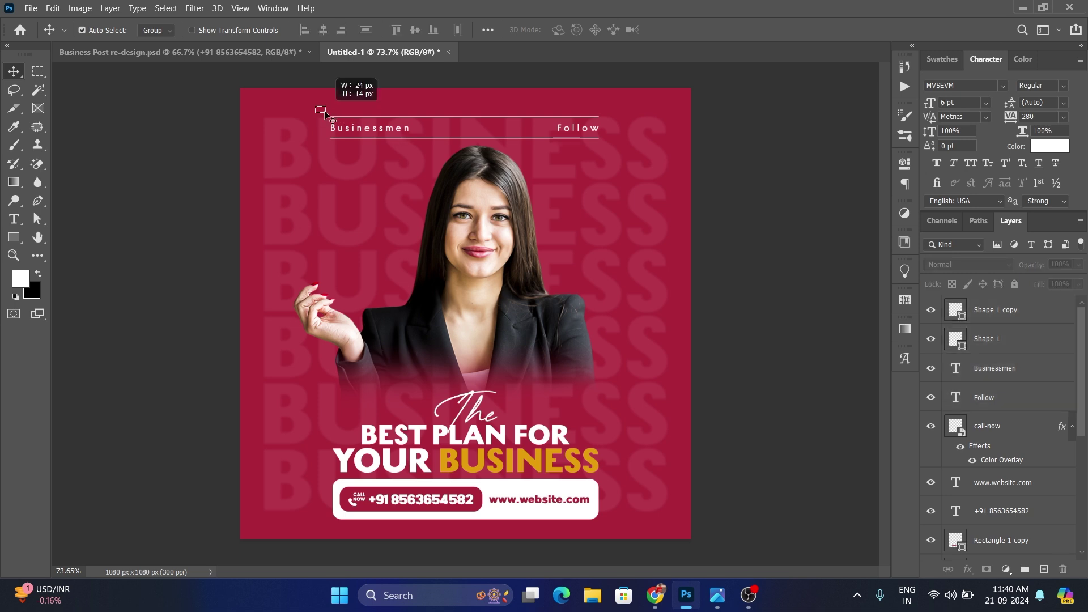
left_click(642, 152)
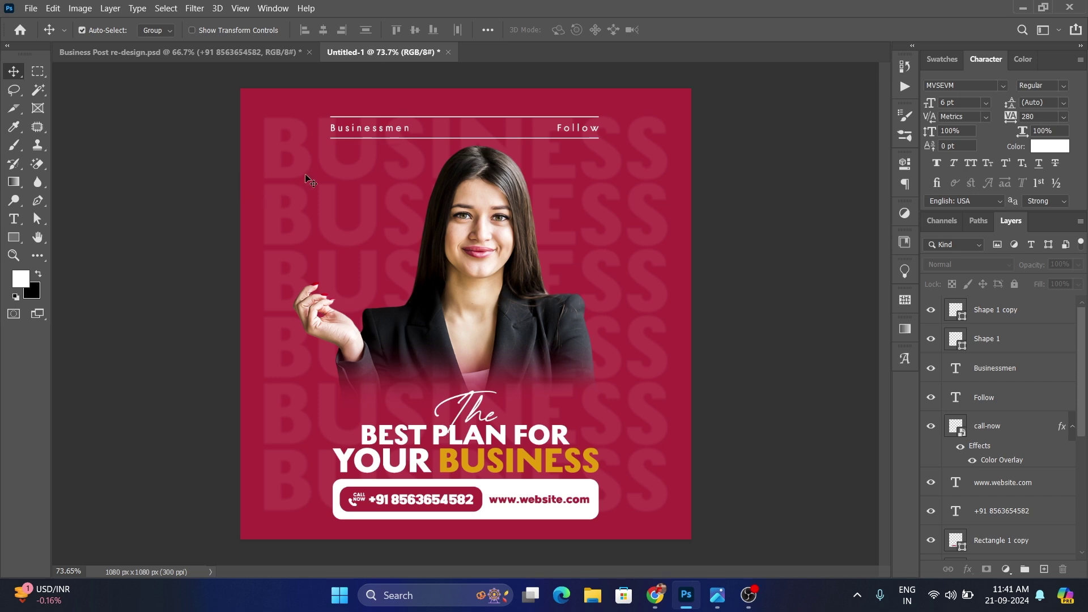
Draw a white, stroke-less rectangle right of the portrait
left_click(12, 237)
left_click(207, 31)
left_click(126, 57)
left_click(162, 32)
left_click(108, 104)
left_click(165, 30)
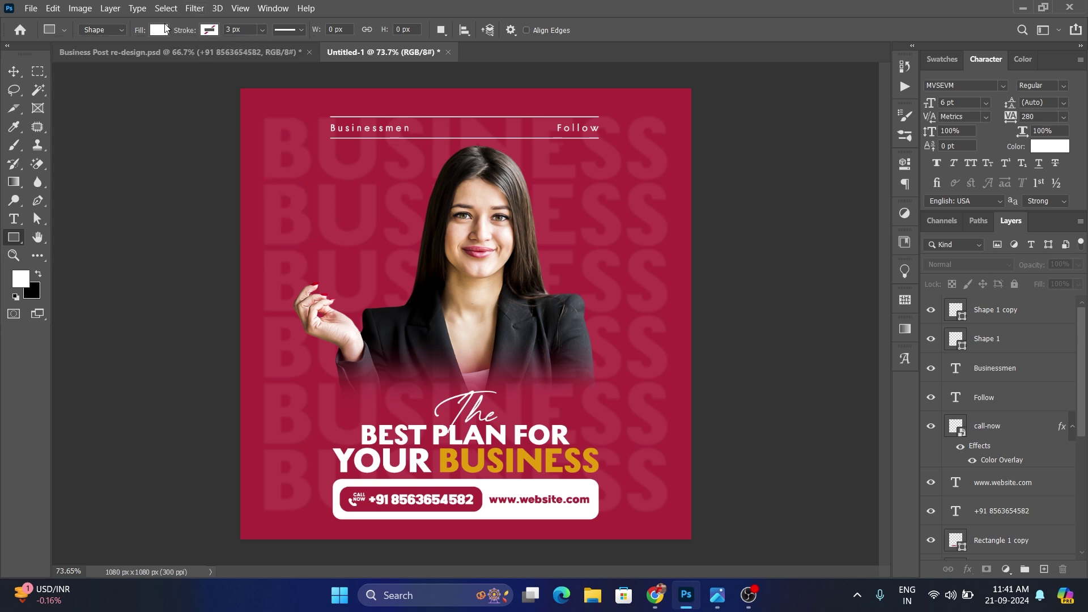
left_click_drag(562, 240, 635, 309)
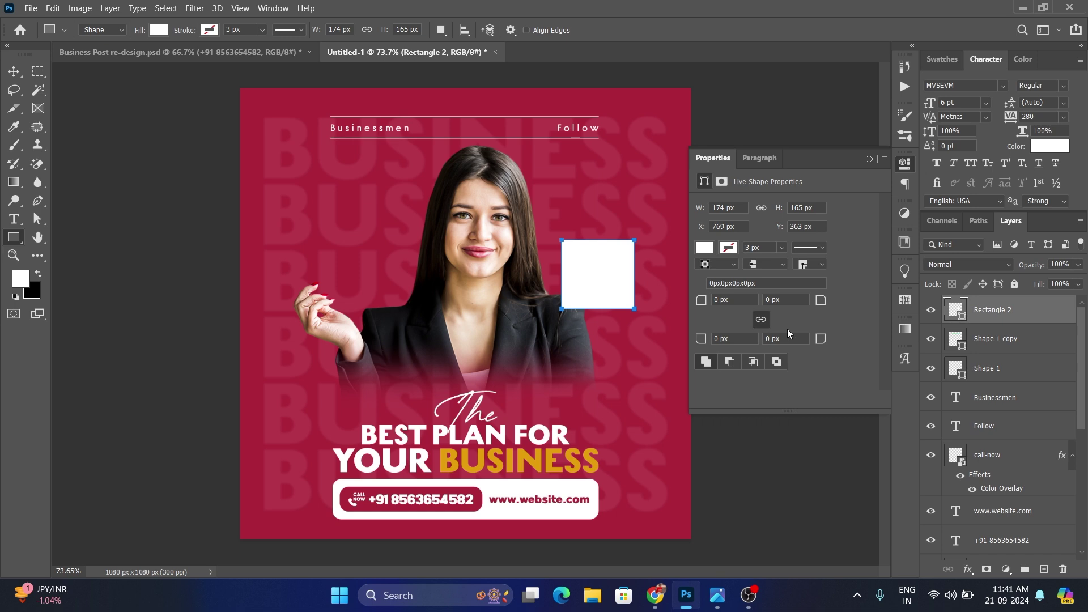
Round the white box's corners to 21 px and move it beside her shoulder
left_click(792, 302)
type("21")
key("Return")
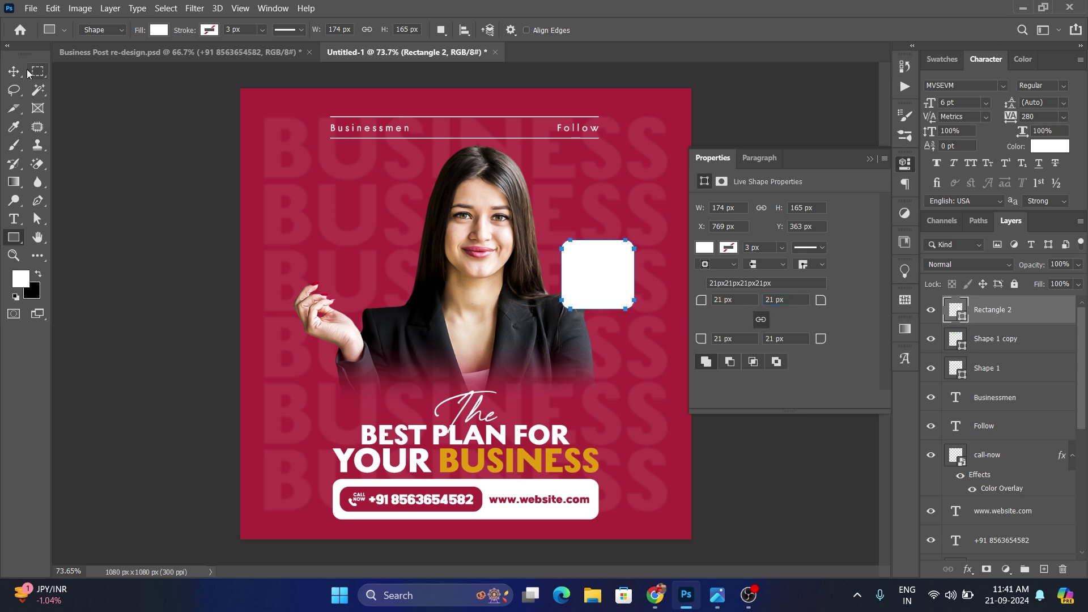
left_click(13, 72)
left_click(869, 160)
left_click_drag(607, 296, 599, 310)
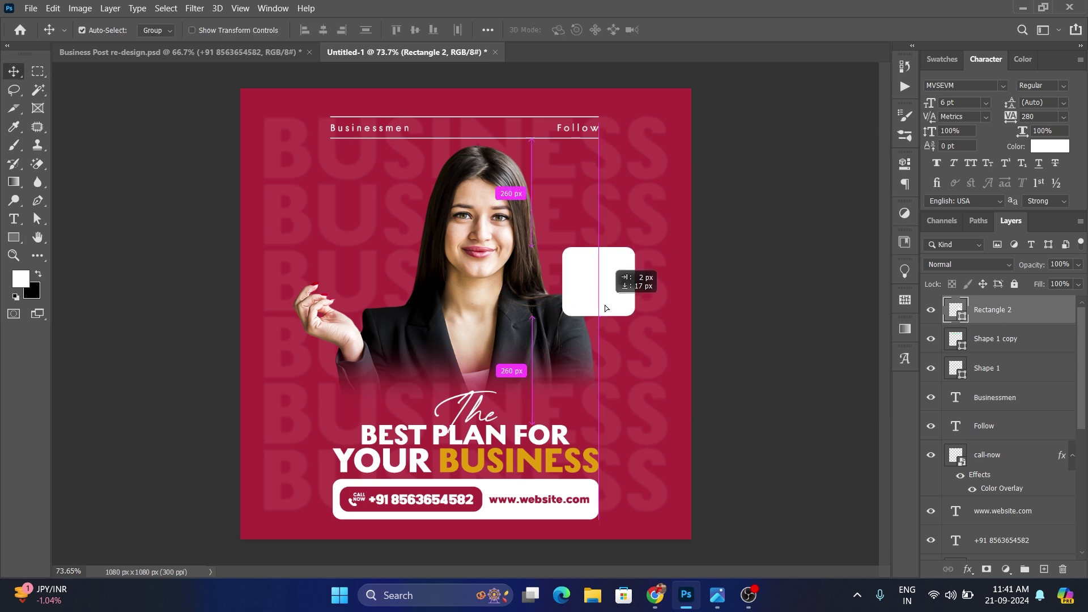
left_click_drag(599, 309, 602, 310)
Add a soft 16% drop shadow with tuned angle, distance and size, nudging the box left
left_click(968, 570)
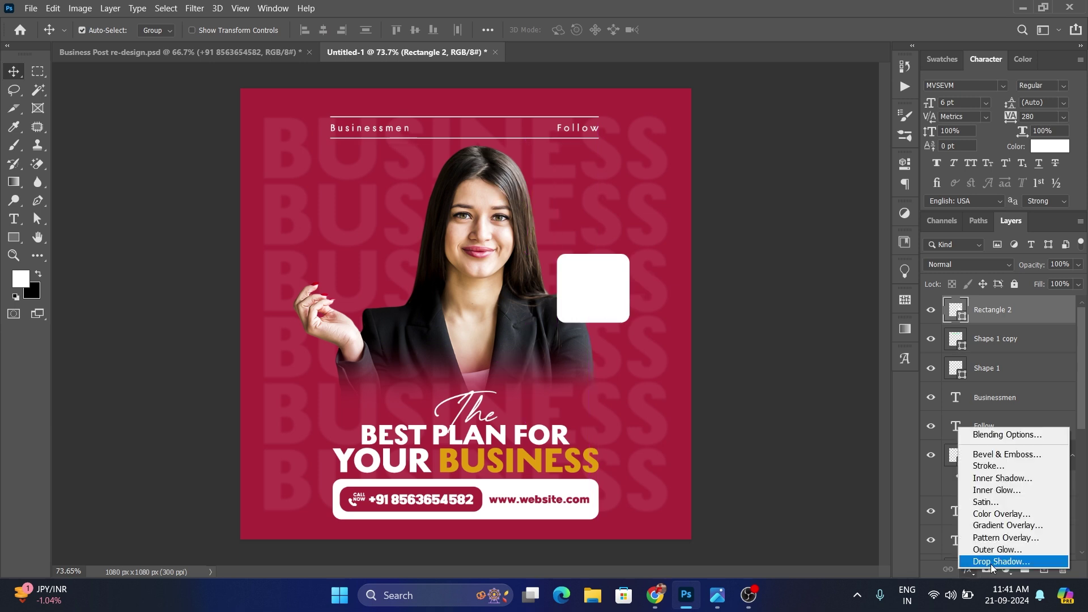
left_click(990, 563)
mouse_move(612, 309)
left_mouse_down()
mouse_move(594, 317)
mouse_move(602, 286)
left_mouse_up()
key("Tab")
key("Tab")
left_click_drag(977, 301, 965, 301)
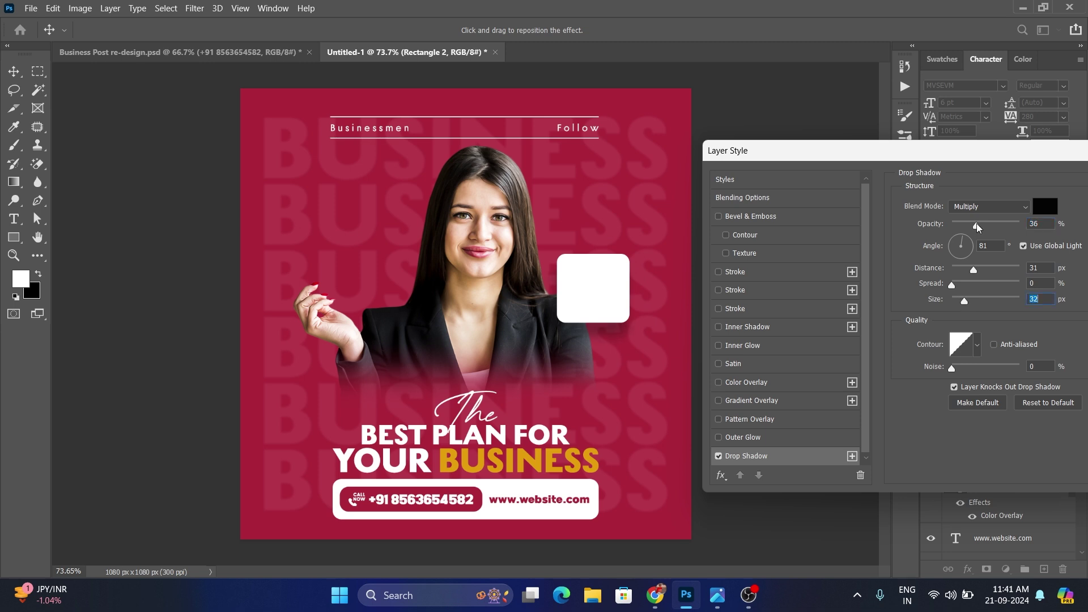
left_click_drag(968, 226, 1006, 220)
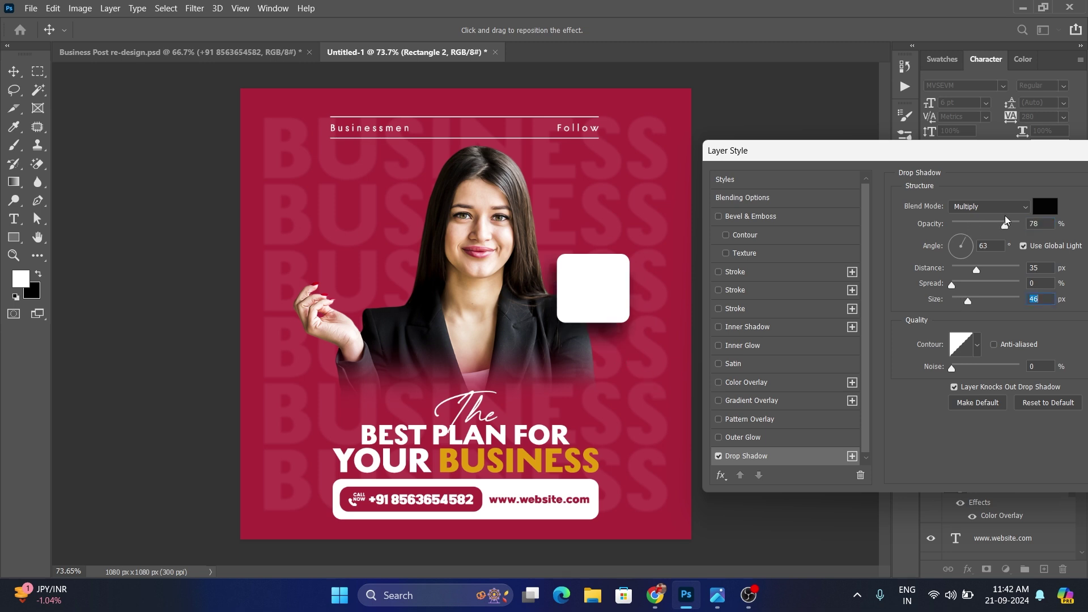
left_click_drag(1000, 223, 972, 232)
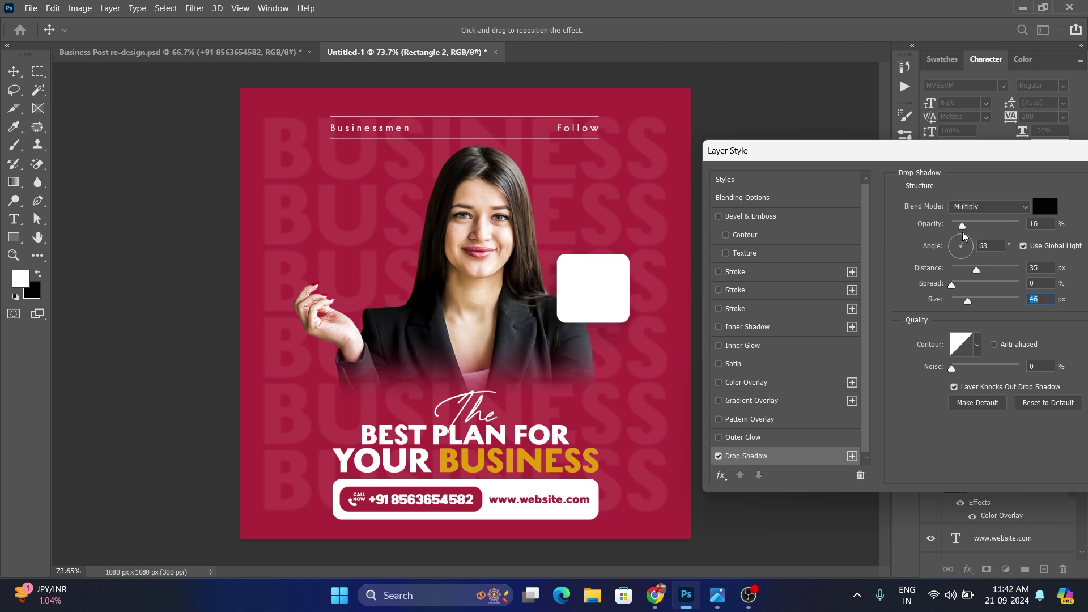
left_click(963, 232)
left_click_drag(921, 162, 740, 270)
left_click(1026, 291)
left_click_drag(605, 298, 601, 302)
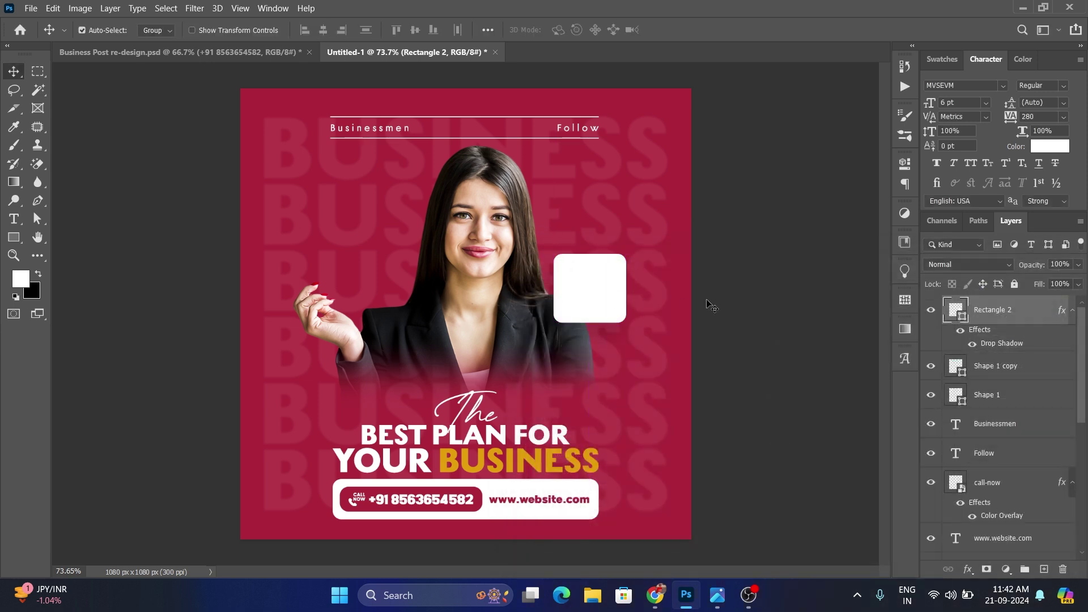
Duplicate the white box to the upper left and scale it to about 85%
left_click_drag(609, 297, 367, 233)
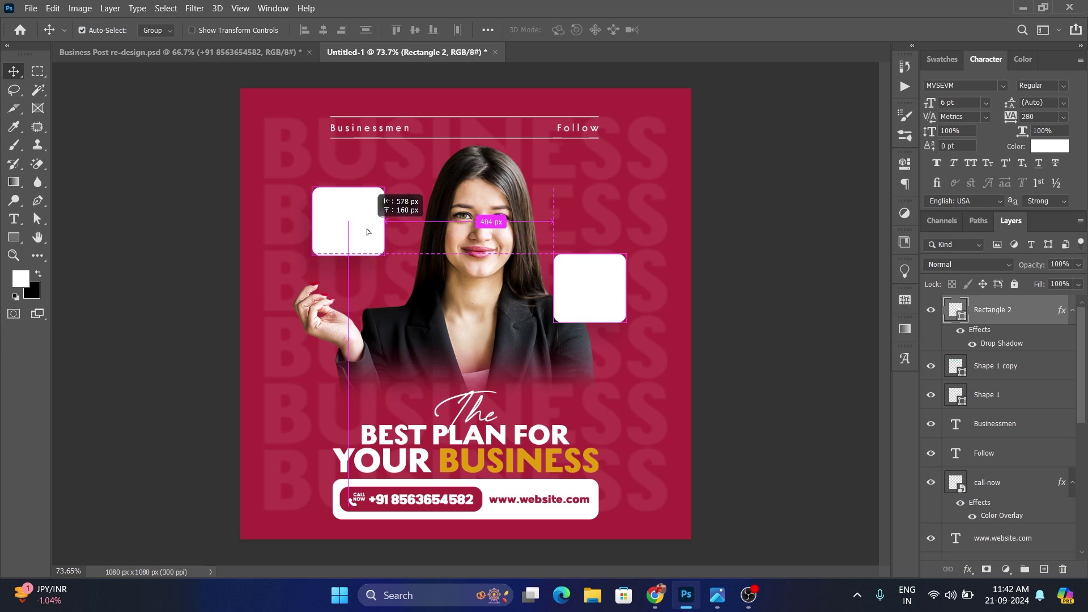
key("ctrl+t")
left_click_drag(383, 187, 370, 226)
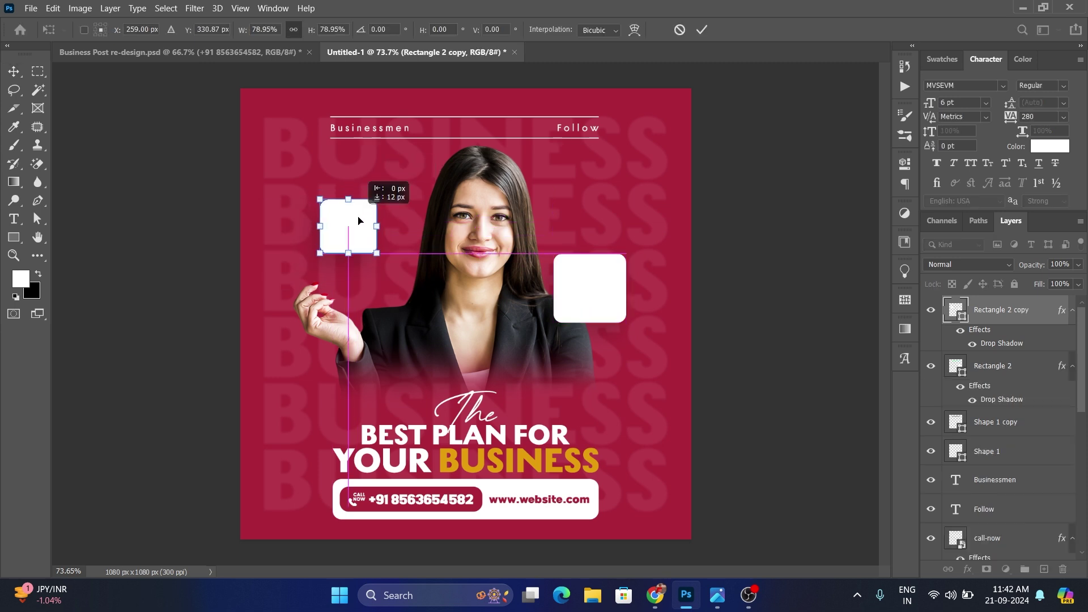
left_click(702, 30)
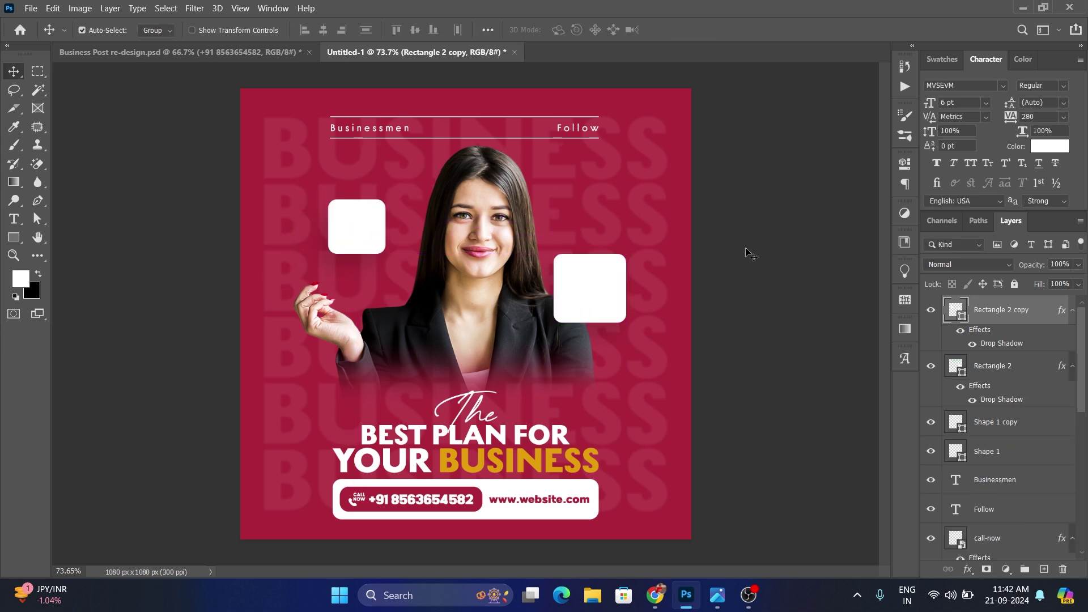
left_click(748, 250)
left_click(611, 308)
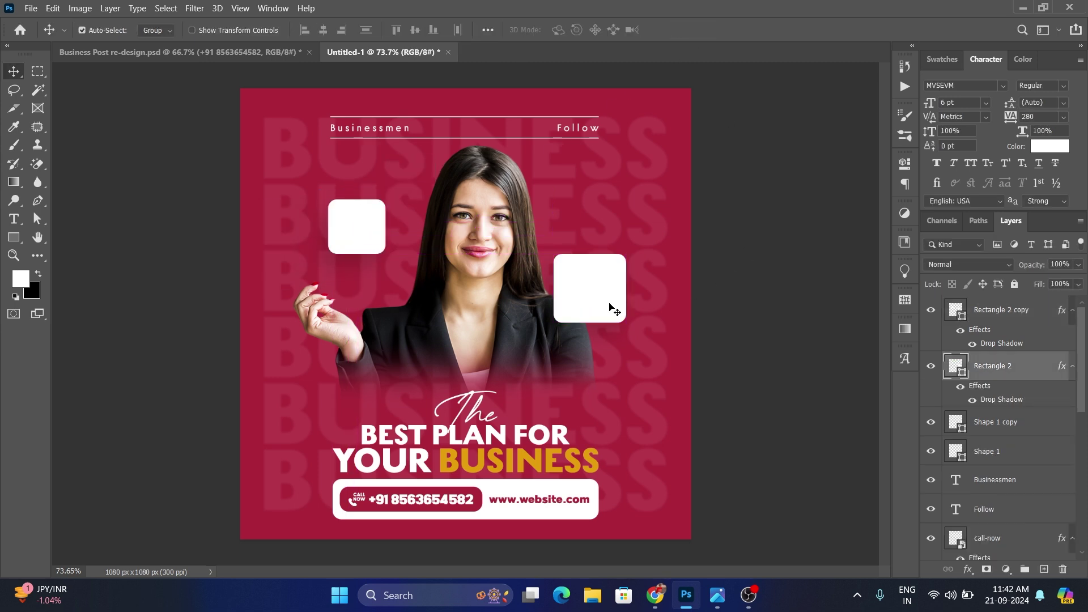
left_click(745, 378)
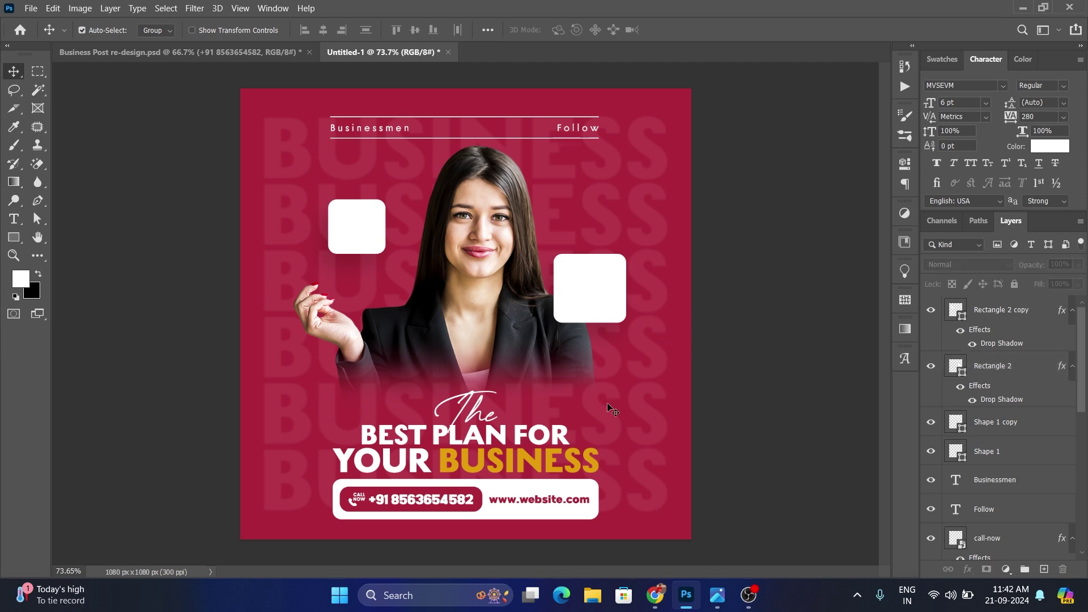
Copy the BEST PLAN FOR headline as two-line 'JOIN NOW' on the right box
left_click(491, 439)
left_click_drag(491, 439, 619, 221)
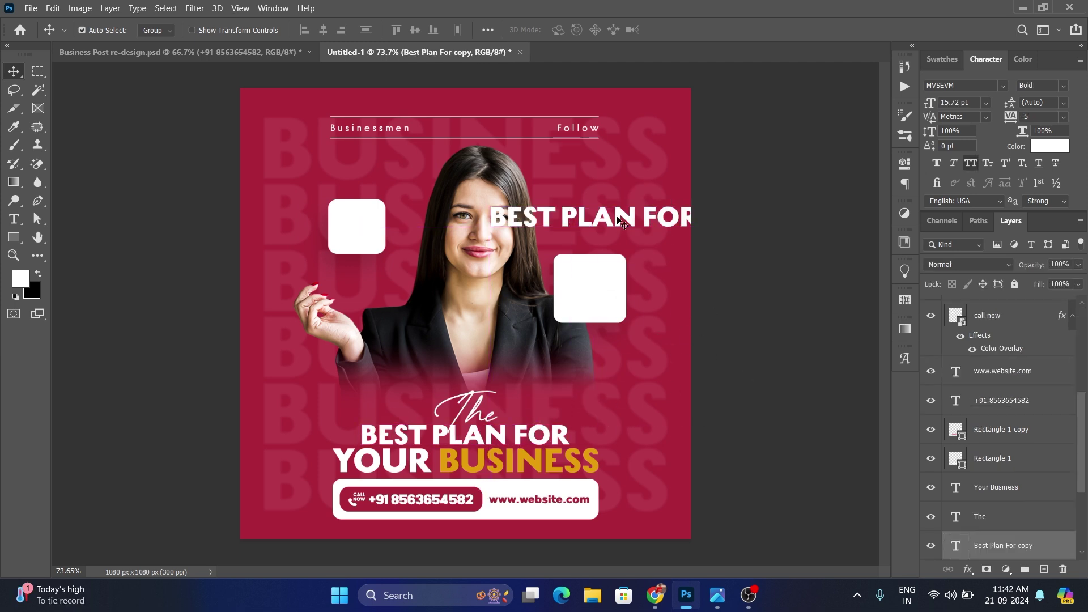
double_click(590, 217)
type("JOIN")
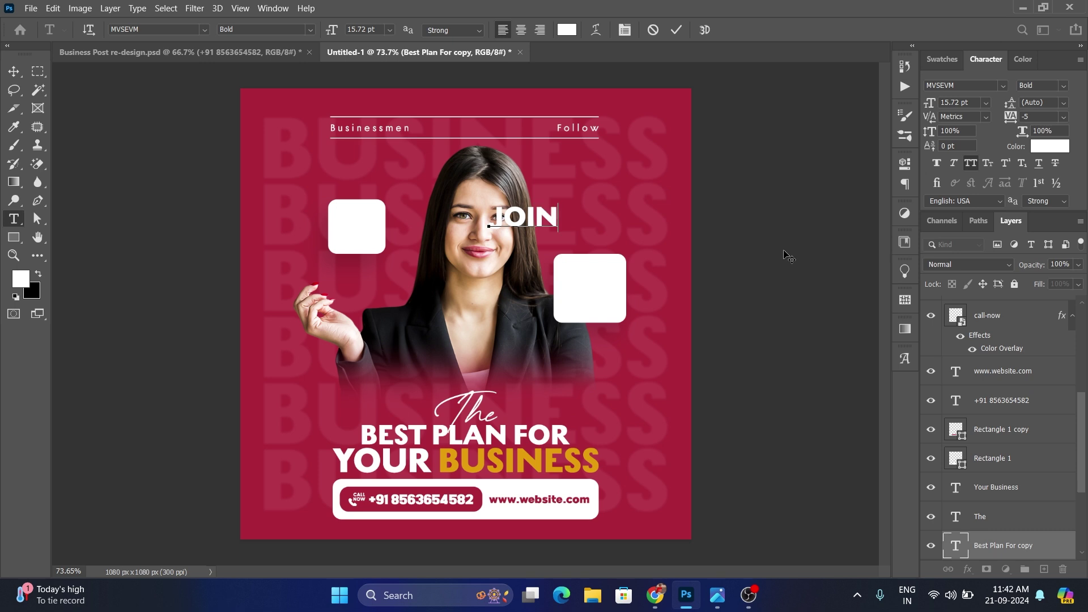
key("Return")
type("NOW")
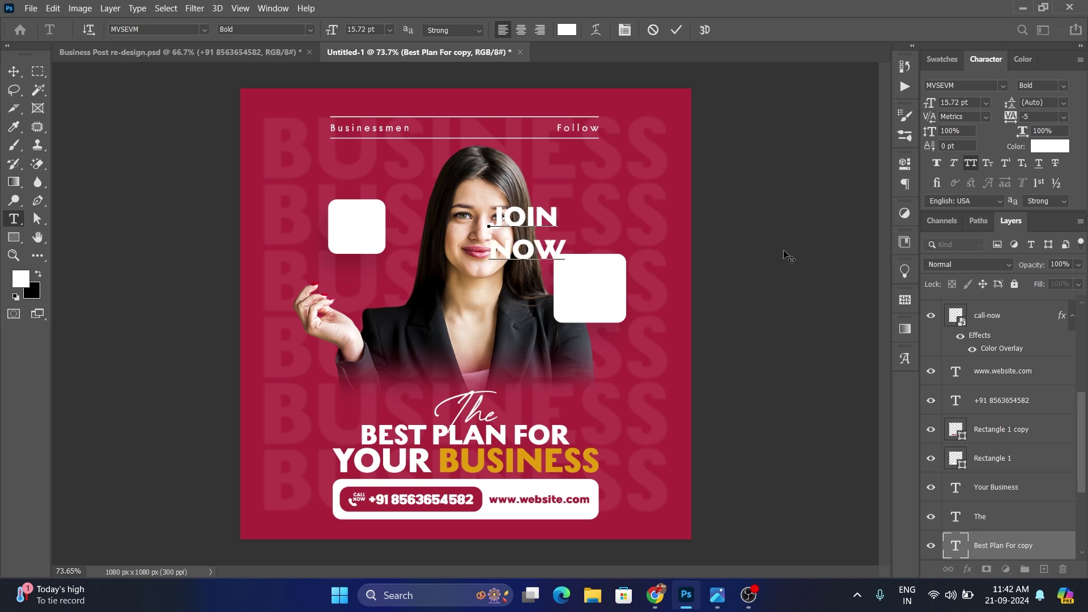
left_click(675, 30)
key("v")
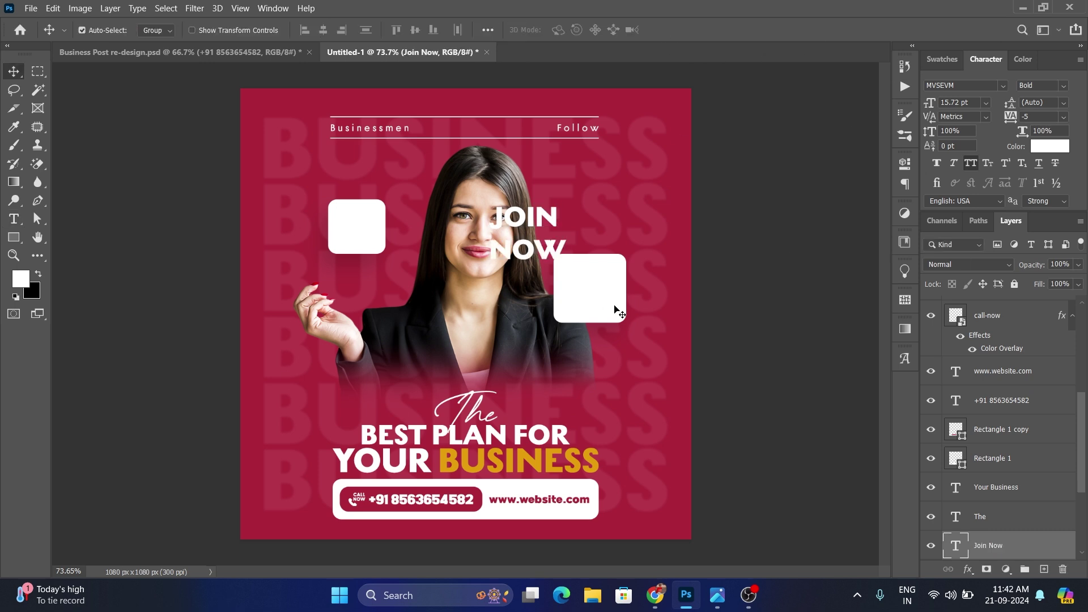
left_click_drag(535, 249, 598, 304)
Move JOIN NOW above the boxes, make it crimson, and shrink it to fit
mouse_move(1015, 546)
left_mouse_down()
mouse_move(1029, 489)
mouse_move(1016, 294)
left_mouse_up()
left_click(1050, 146)
left_click(651, 340)
left_click(1030, 306)
key("ctrl+t")
left_click_drag(621, 250, 594, 288)
left_click(701, 29)
Give JOIN NOW 9 pt leading, centre-aligned lines, and centre it on its box
left_click_drag(1012, 105, 1001, 106)
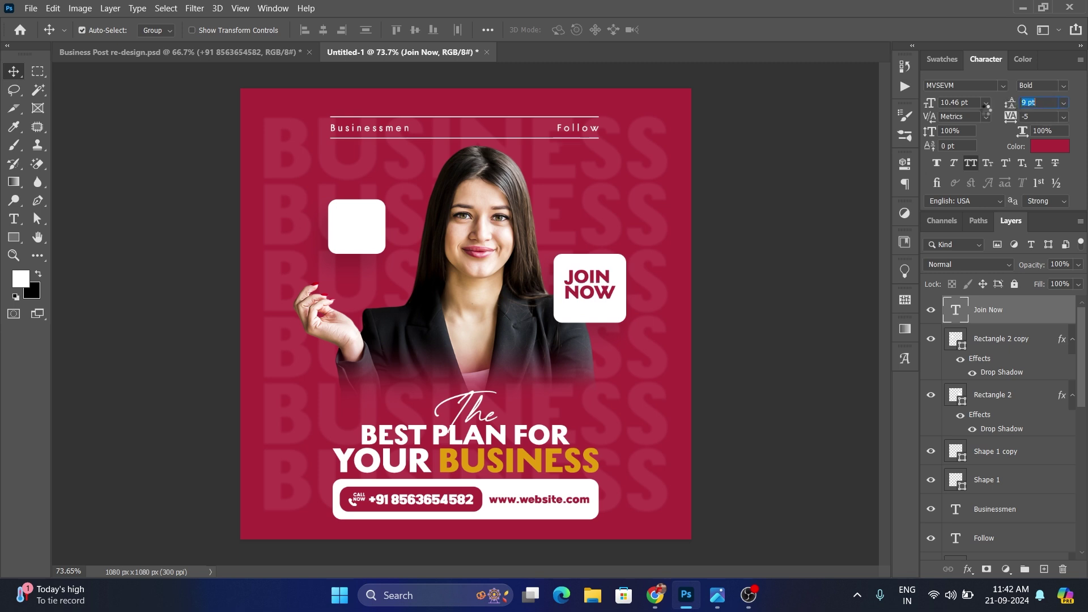
double_click(590, 297)
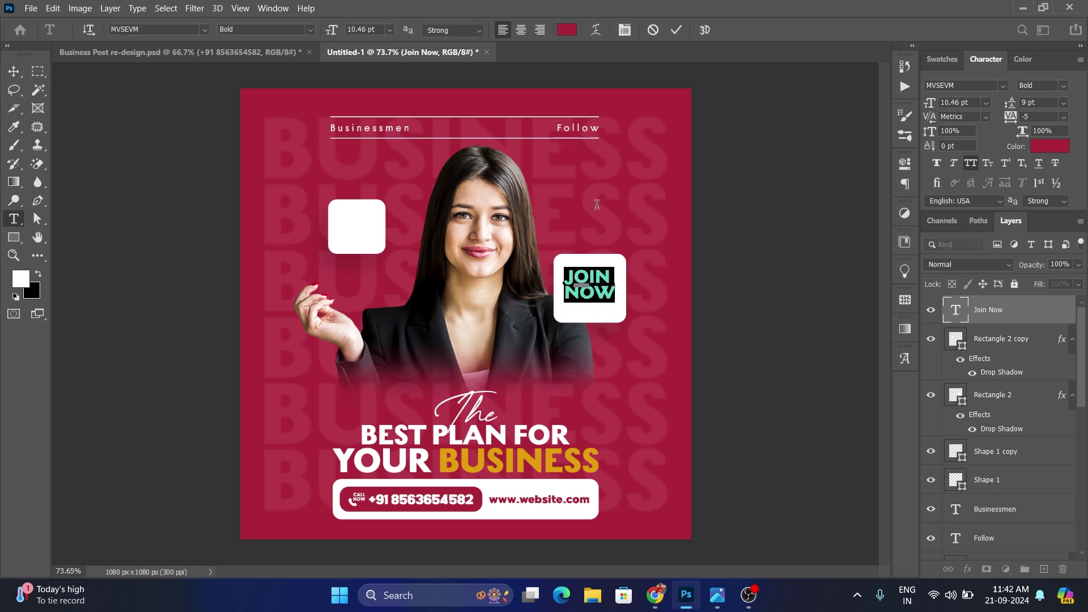
left_click(520, 29)
left_click(677, 30)
left_click_drag(606, 283, 609, 283)
left_click(330, 32)
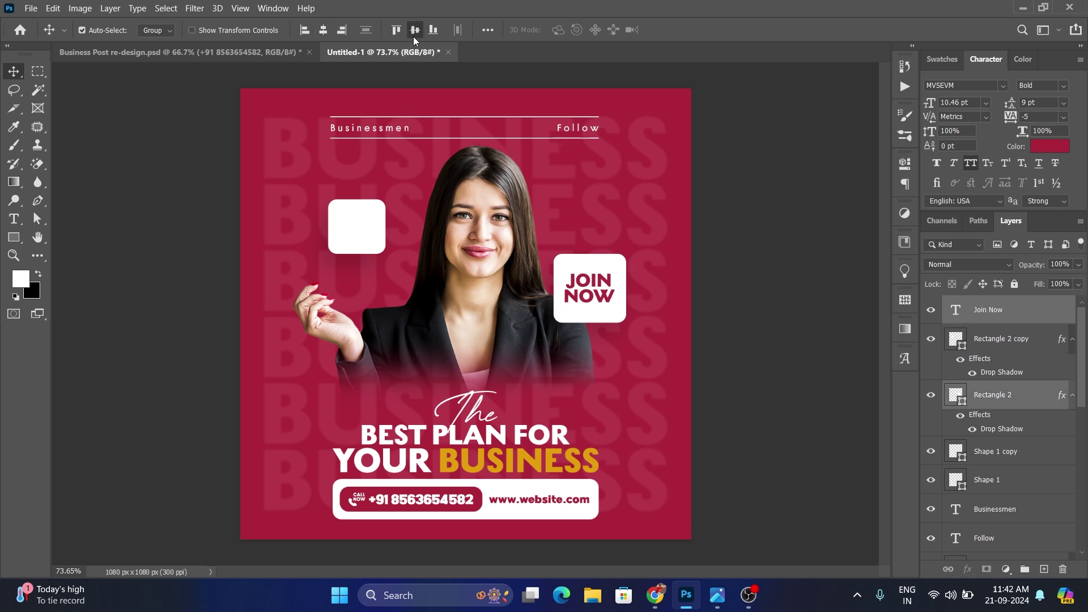
Centre the JOIN NOW text on its box and enlarge it slightly
left_click(637, 273)
left_click(609, 284, "ctrl")
key("ctrl+t")
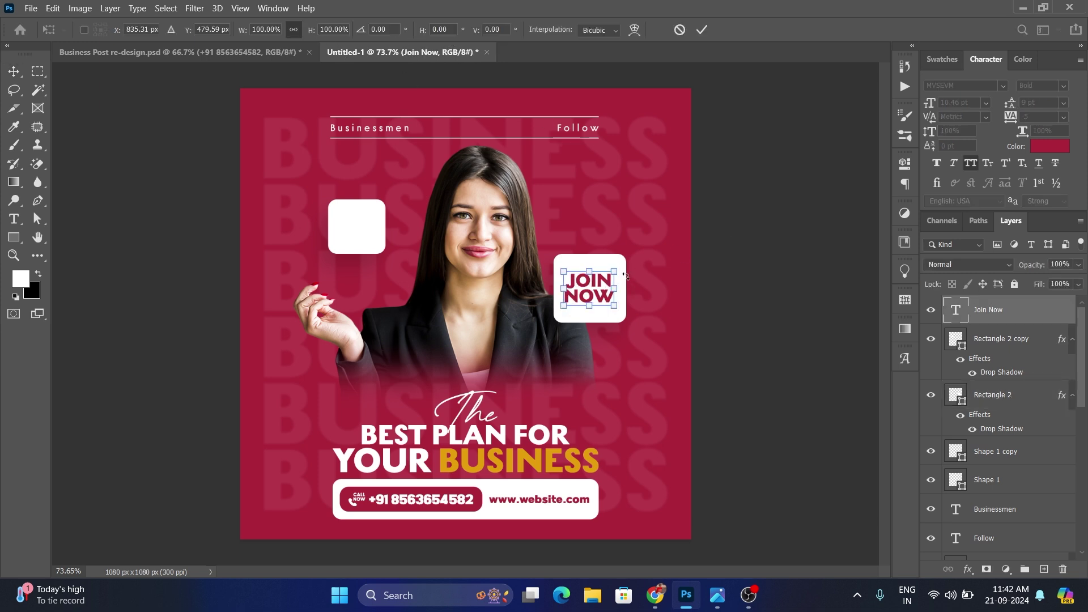
left_click_drag(615, 274, 617, 271)
left_click(702, 29)
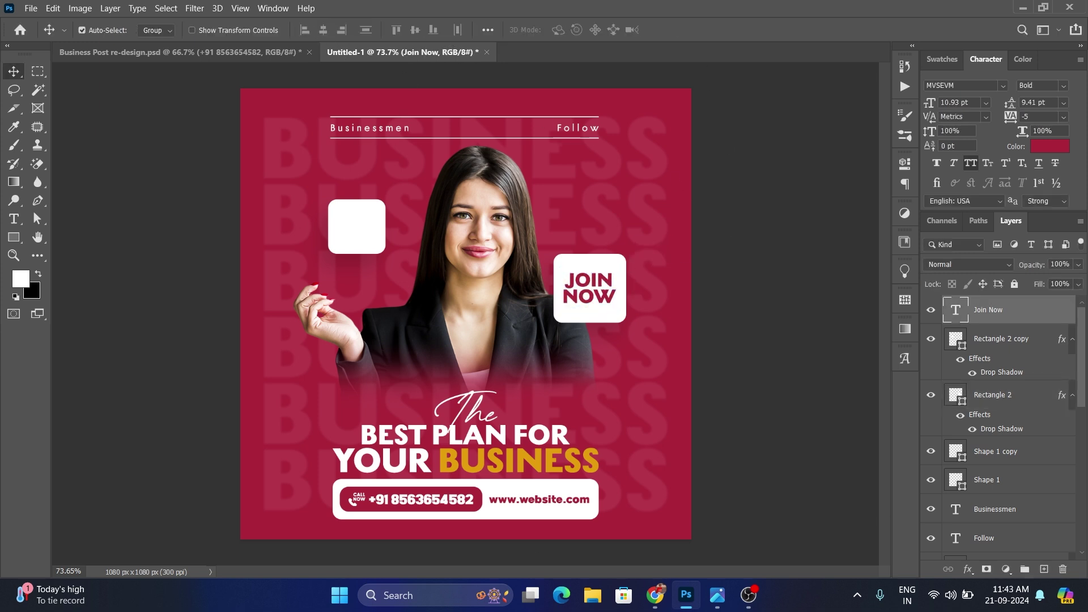
left_click(809, 296)
left_click(606, 302)
Duplicate the JOIN NOW text into the left box, retype it as LOGO, and shrink it to fit
left_click_drag(610, 307, 376, 245)
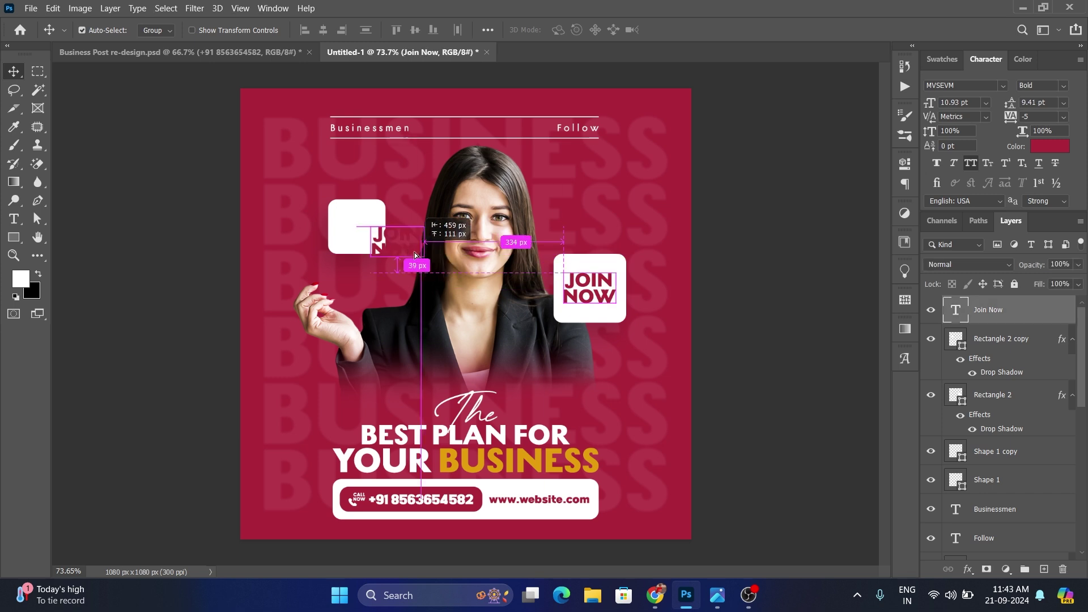
key("Return")
type("LOGO")
left_click(678, 30)
key("ctrl+t")
left_click_drag(386, 208, 378, 212)
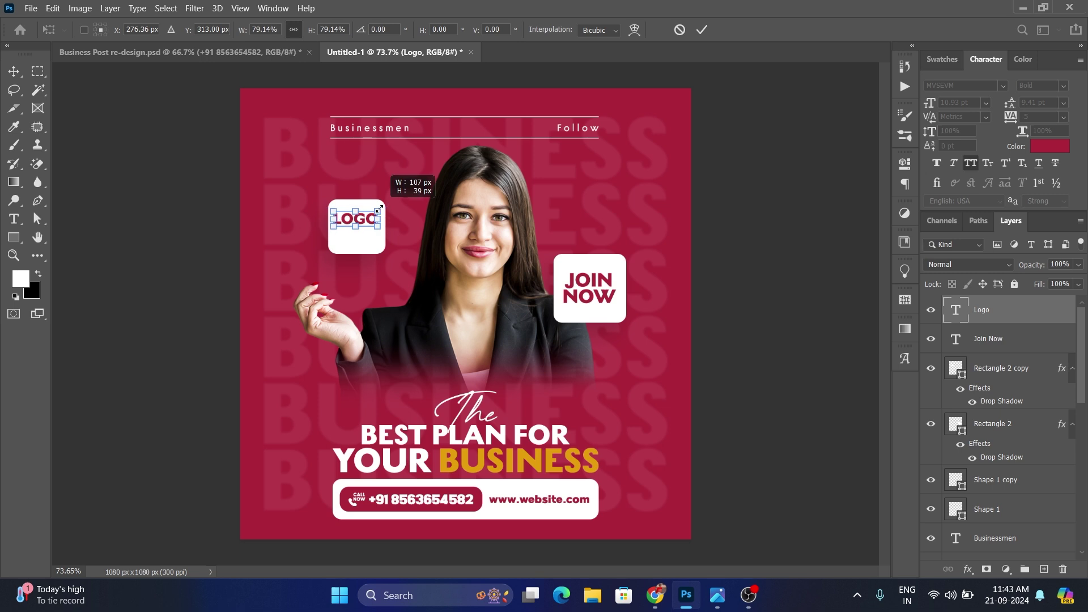
left_click(702, 30)
Centre LOGO in its white box and move both white boxes slightly lower
left_click(361, 231)
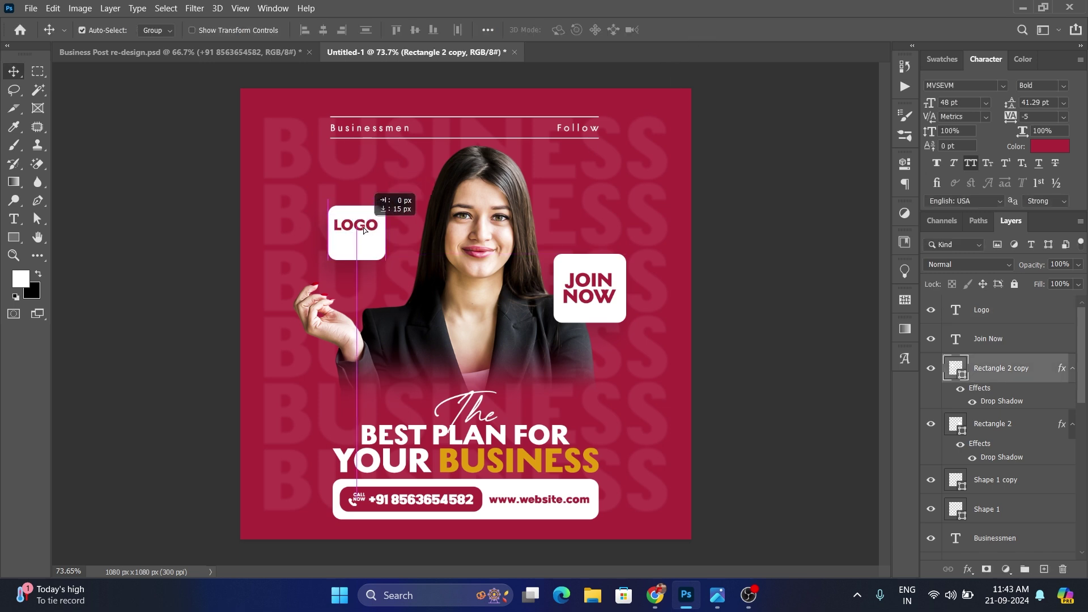
left_click_drag(362, 222, 363, 230)
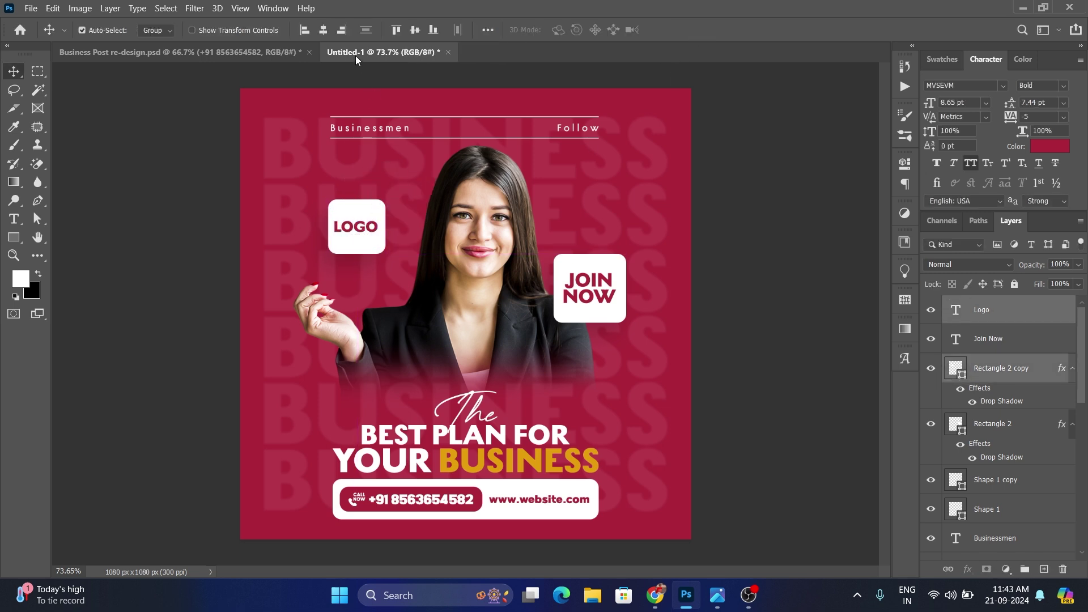
left_click_drag(364, 235, 368, 243)
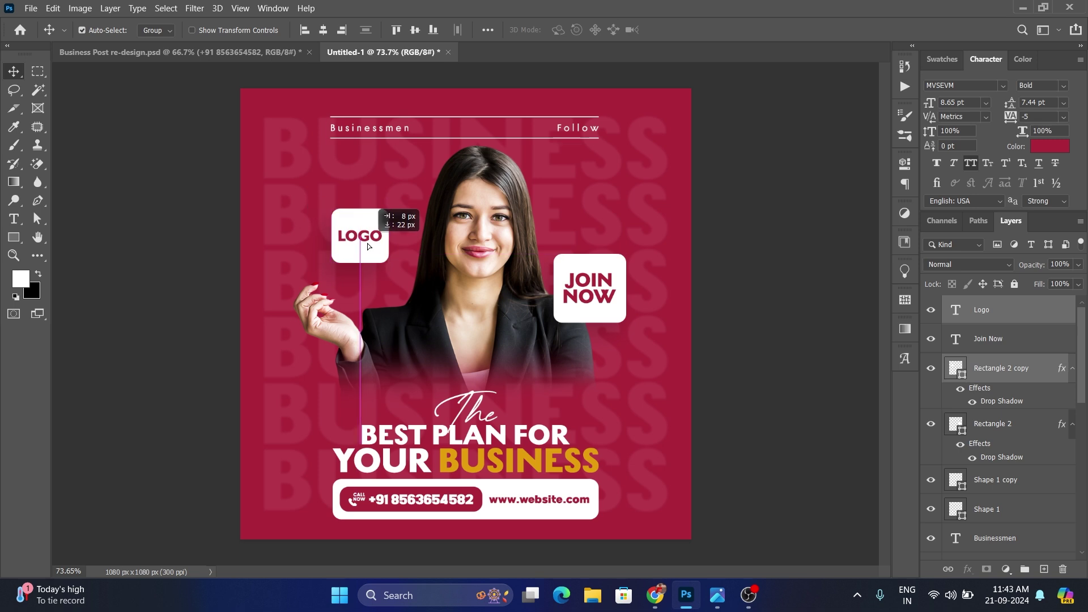
left_click_drag(618, 272, 618, 281)
left_click_drag(369, 191, 373, 248)
left_click(400, 286)
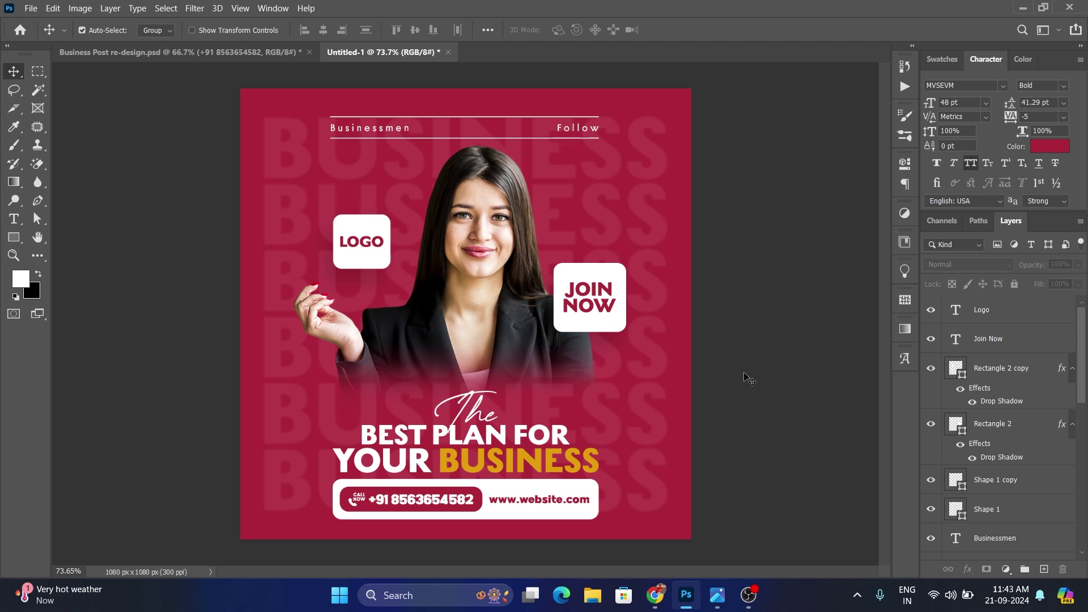
Move the headline and contact bar down a few pixels, nudging them back up to fit
left_click_drag(323, 399, 609, 482)
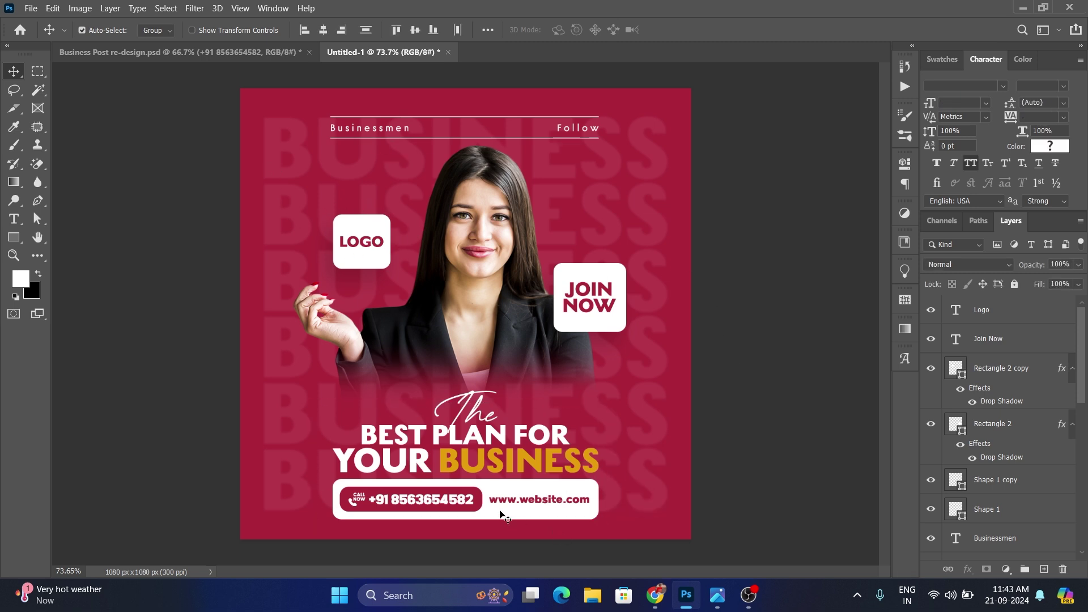
left_click_drag(500, 510, 500, 515)
key("Up")
key("Up")
key("Up")
key("Up")
key("Up")
key("Up")
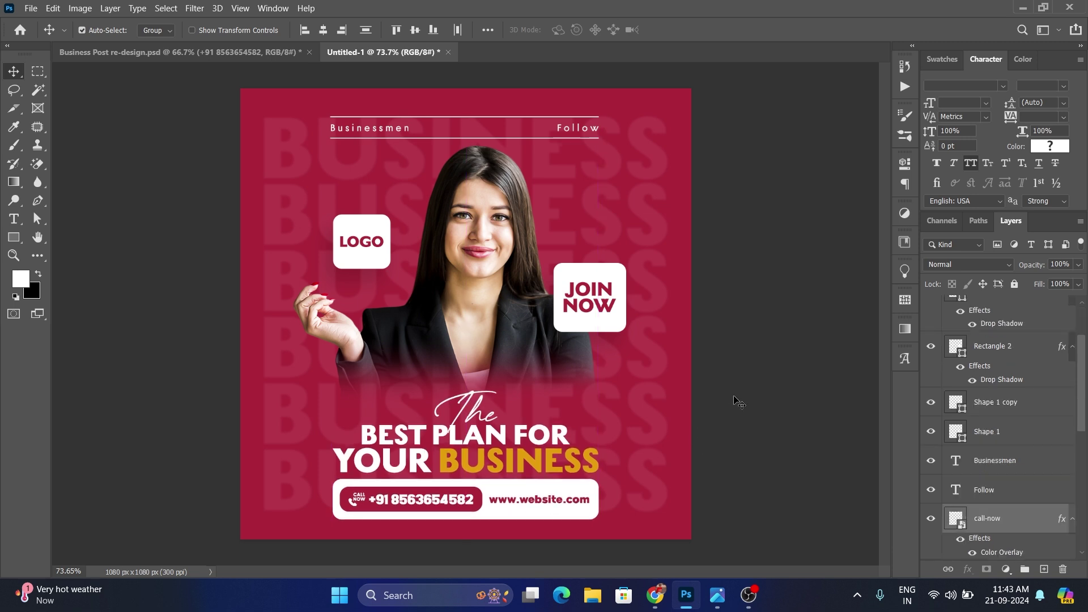
key("Up")
left_click(1072, 521)
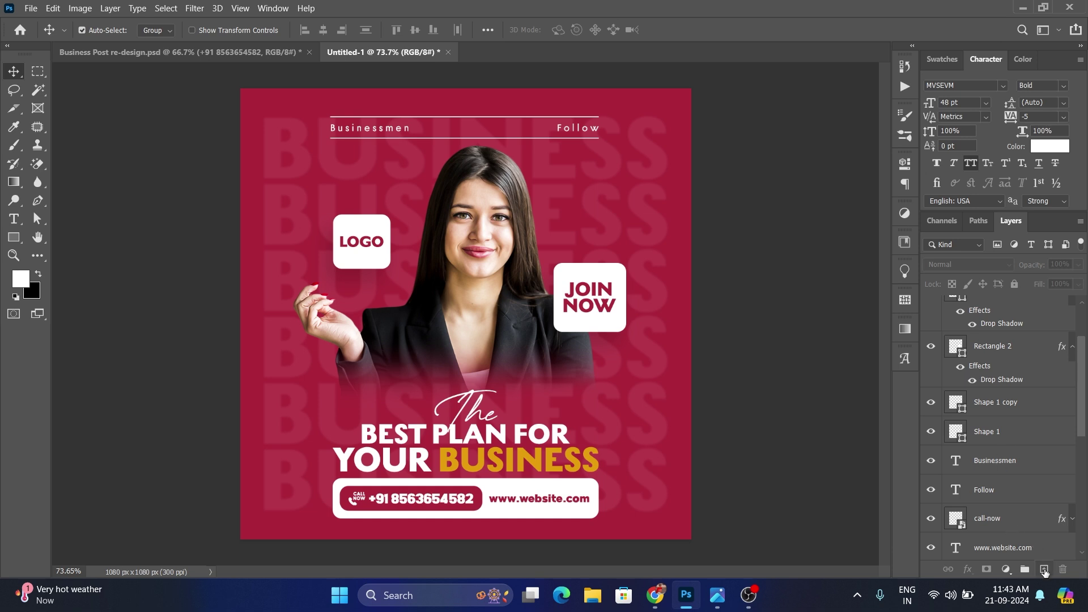
On two new layers, paint large soft dabs of yellow sampled from BUSINESS beside the face and near the lower-left headline
left_click(1045, 569)
left_click(19, 151)
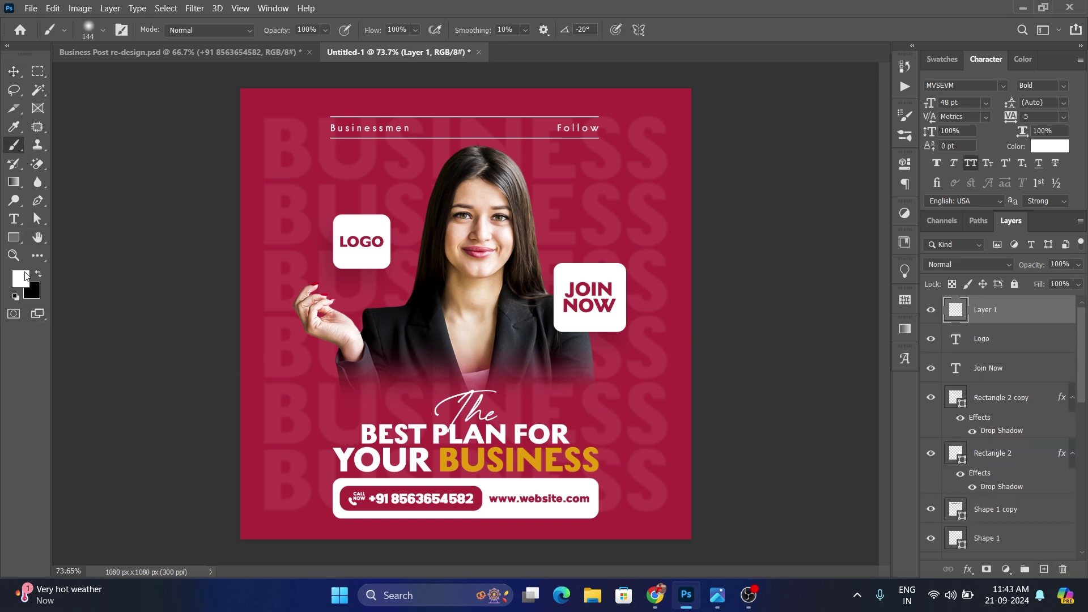
left_click(20, 279)
left_click(514, 449)
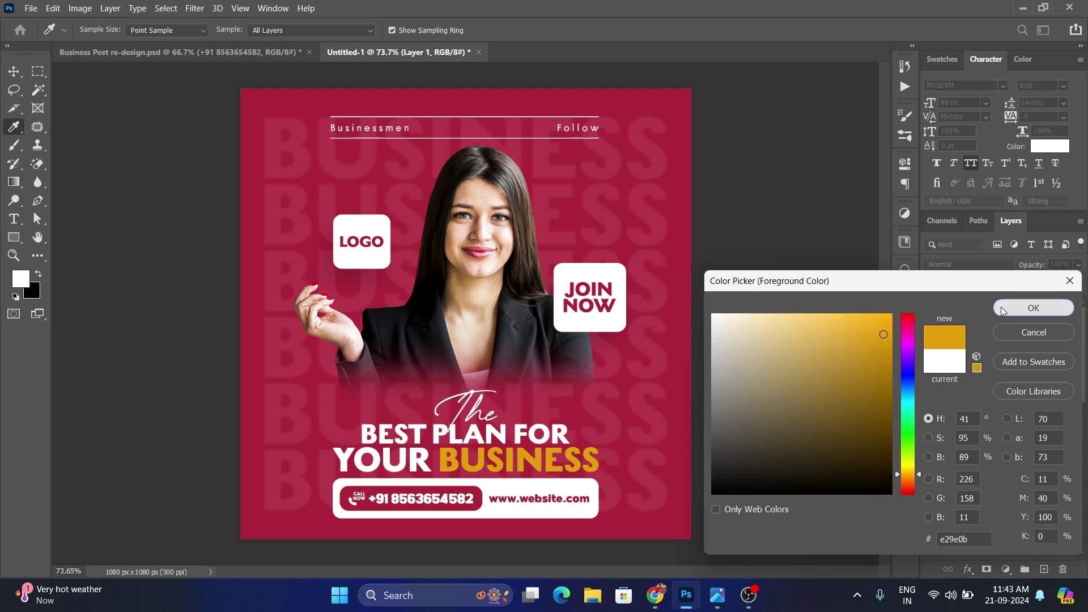
left_click(1033, 308)
left_click_drag(563, 260, 587, 253)
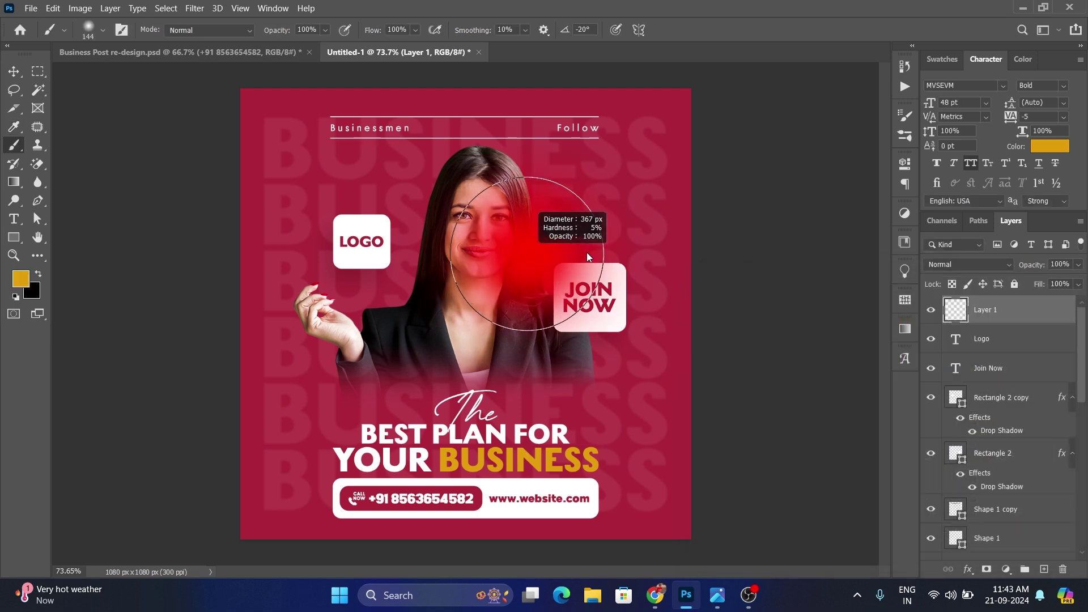
left_click_drag(510, 227, 529, 224)
left_click(529, 224)
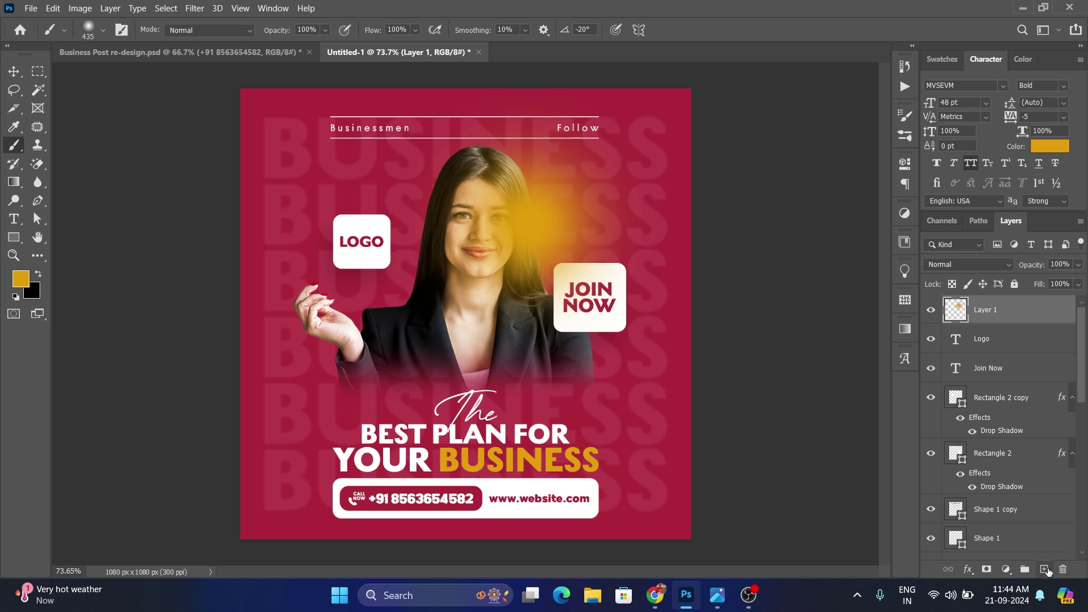
left_click(1044, 569)
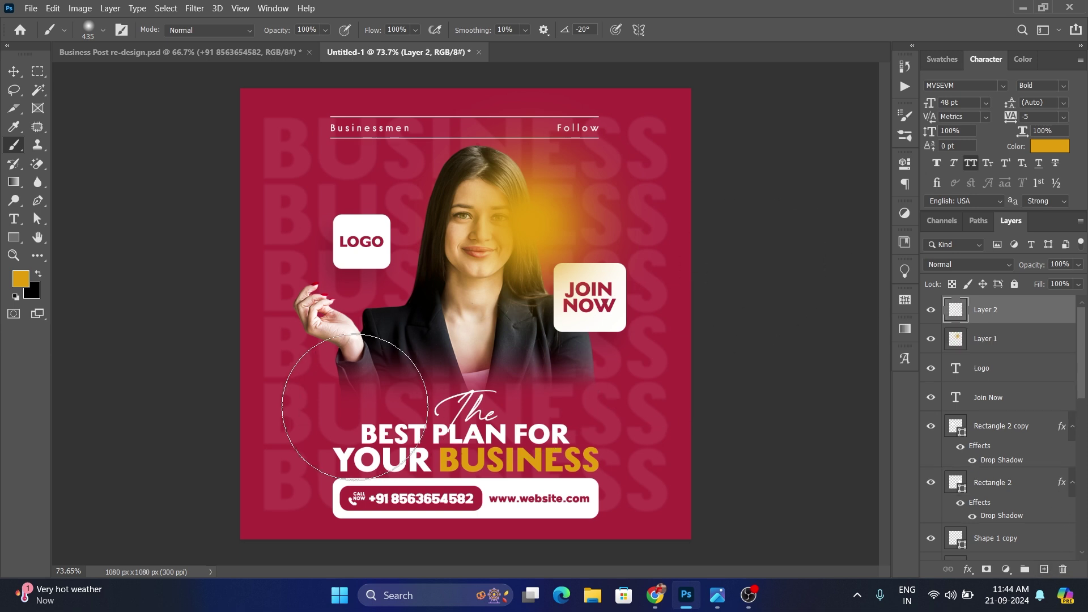
left_click(346, 407)
Set the first glow to Screen at 80% opacity and shift it right
key("v")
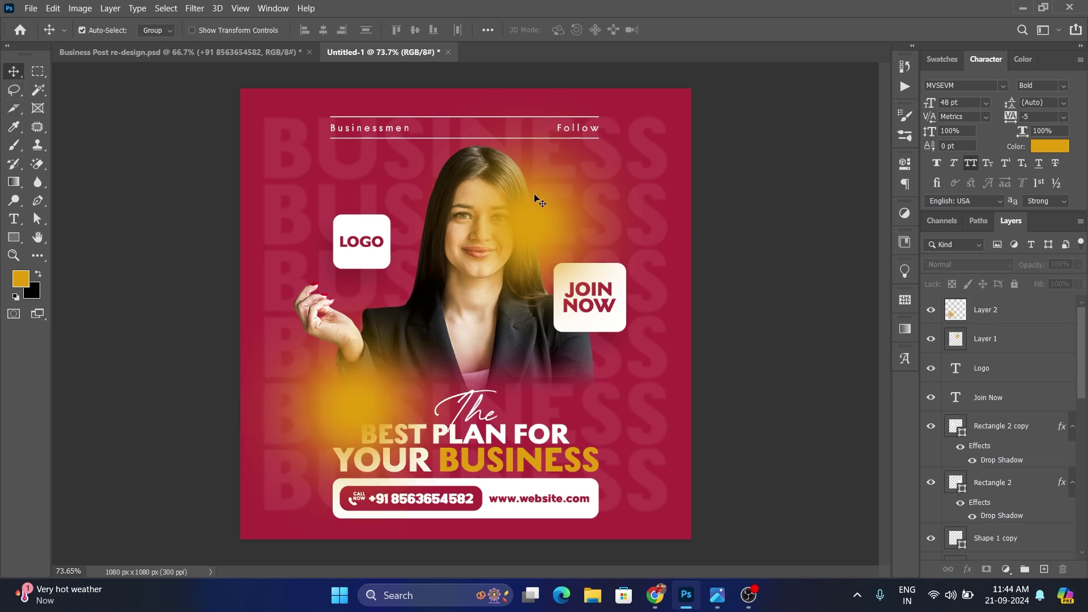
left_click(986, 338)
left_click(984, 264)
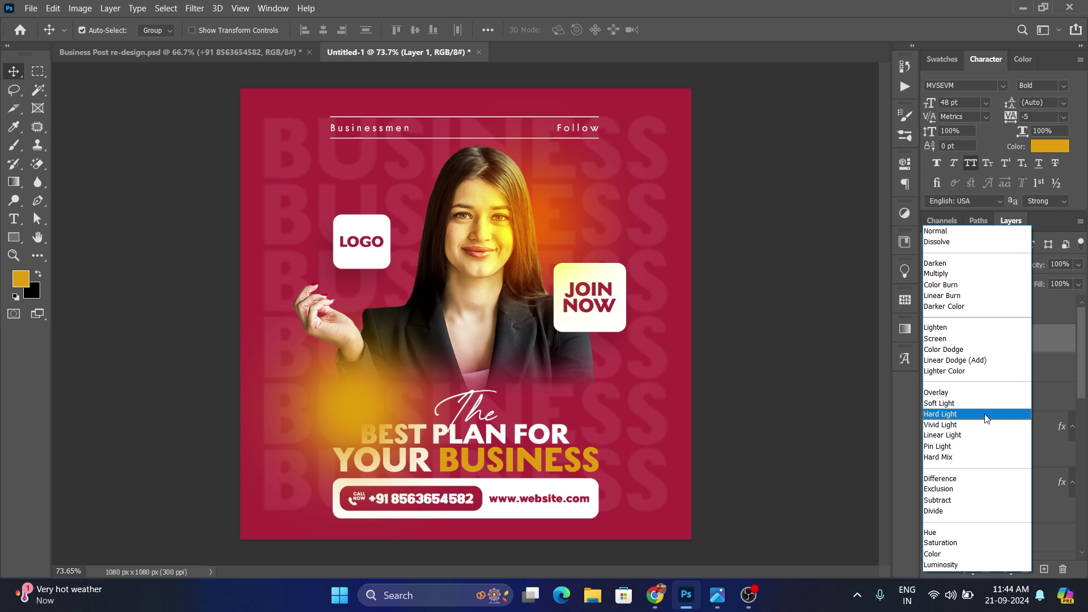
left_click(952, 343)
left_click_drag(1036, 268, 1025, 269)
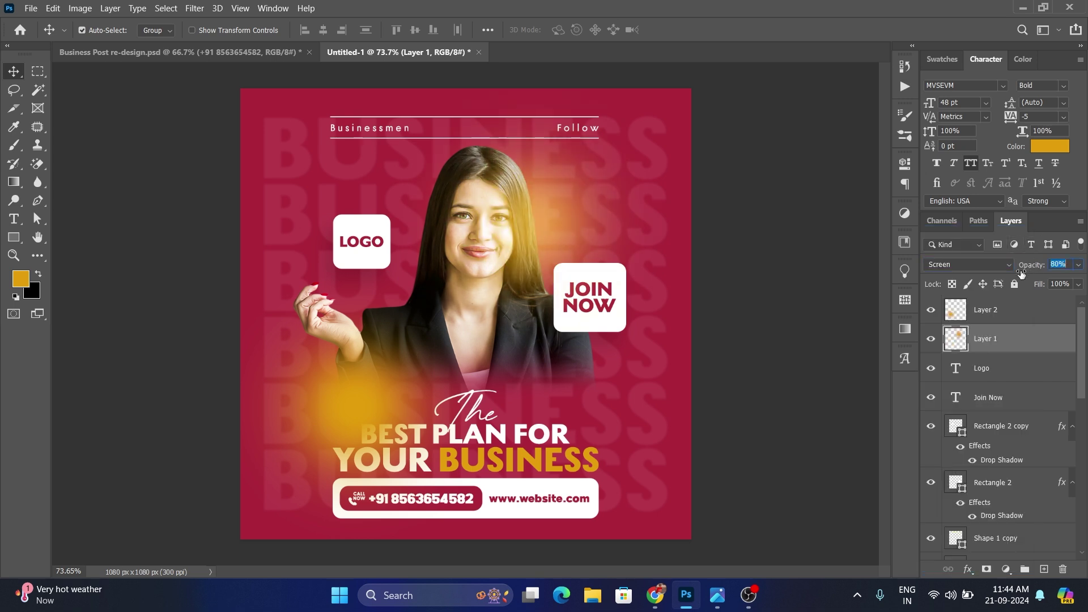
mouse_move(556, 234)
left_mouse_down()
mouse_move(606, 241)
mouse_move(586, 248)
left_mouse_up()
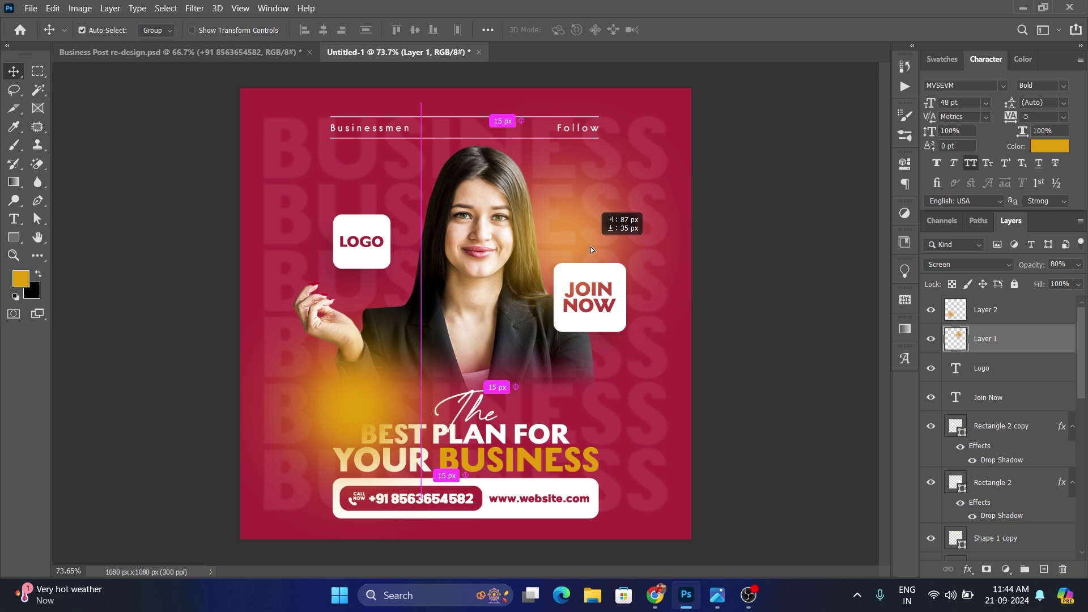
key("ctrl+t")
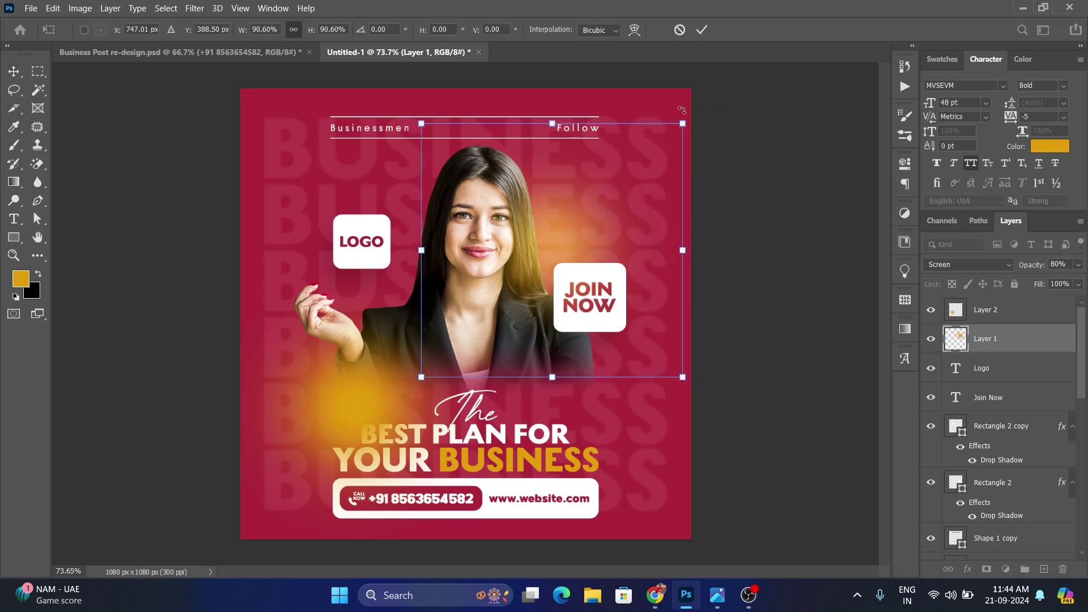
left_click(703, 32)
Set the lower-left glow to Color Dodge and reposition it
left_click(340, 420)
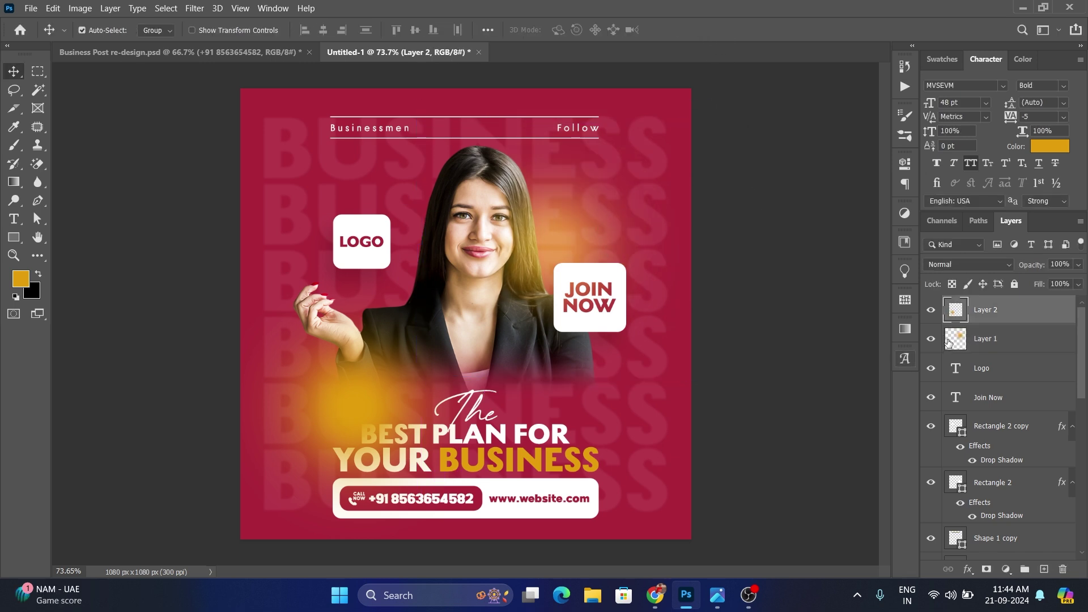
left_click(977, 267)
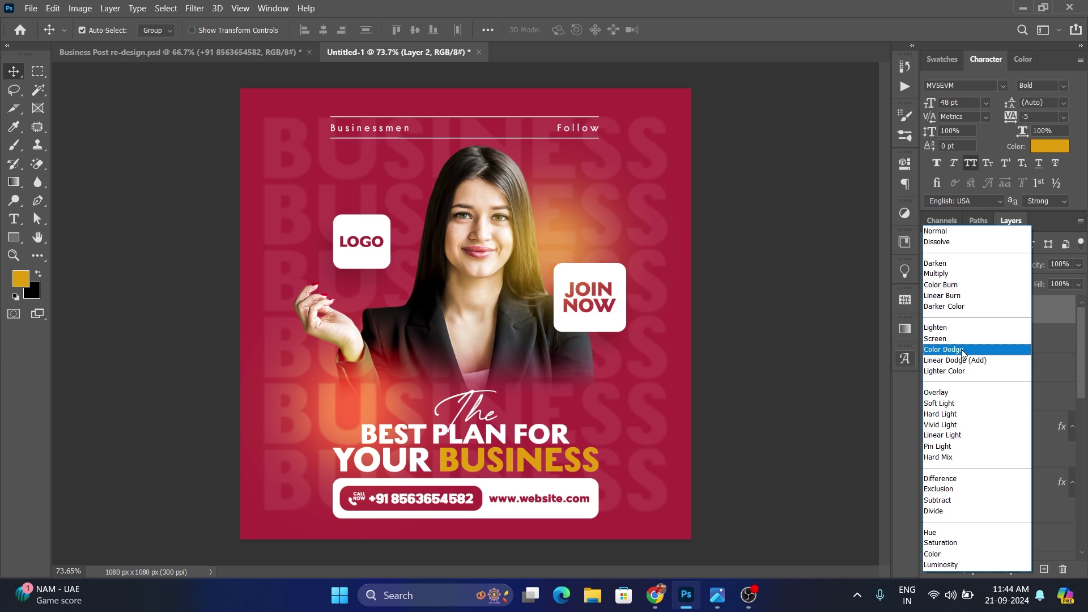
left_click(964, 349)
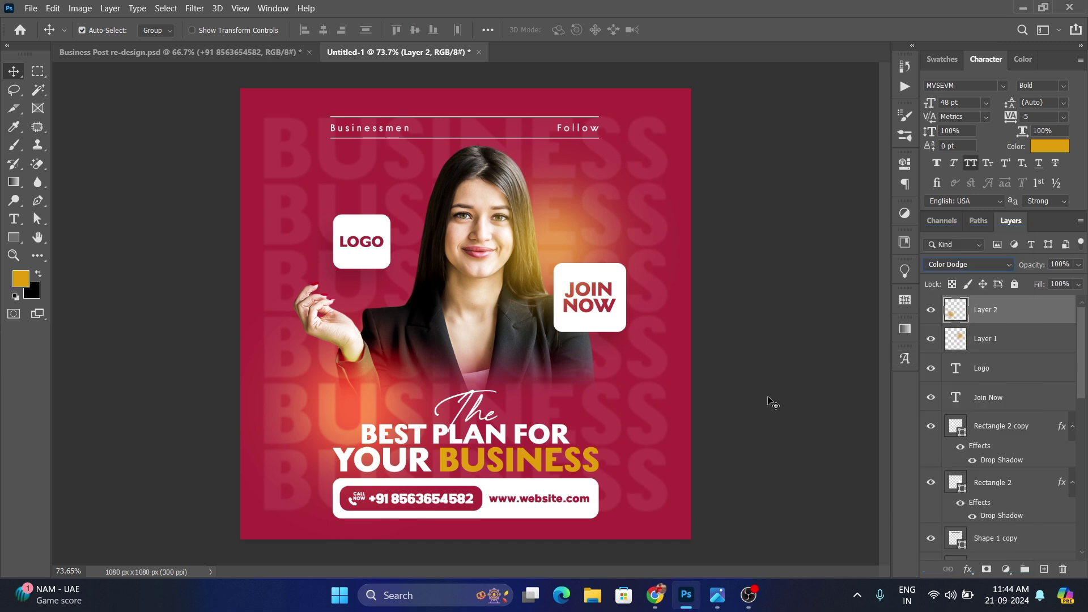
left_click_drag(379, 400, 382, 392)
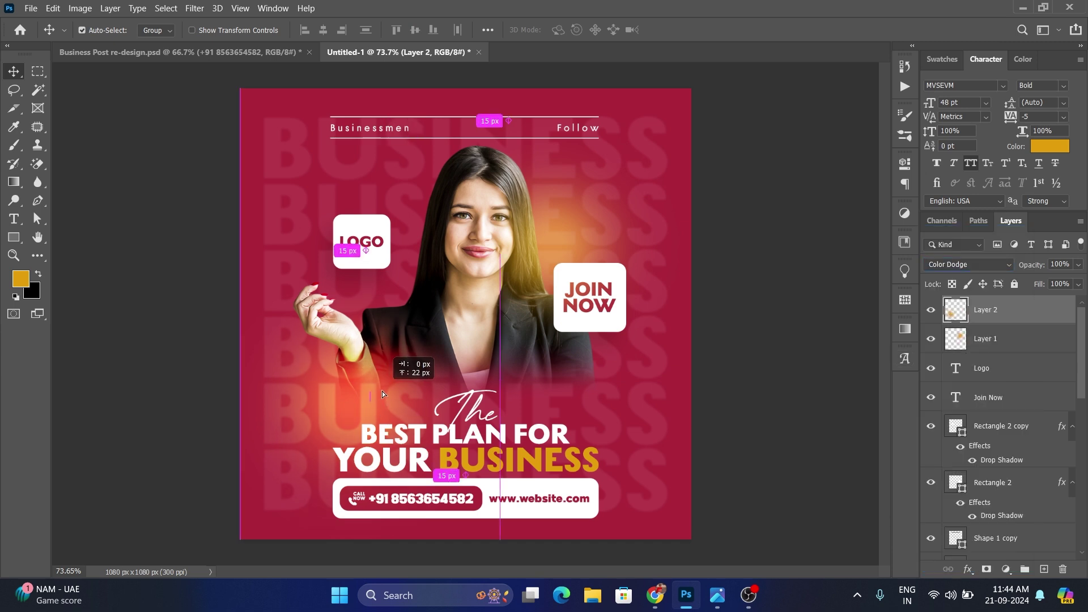
Switch the first glow to Color Dodge, reposition both glows, then deselect the layers
left_click(997, 338)
left_click(985, 266)
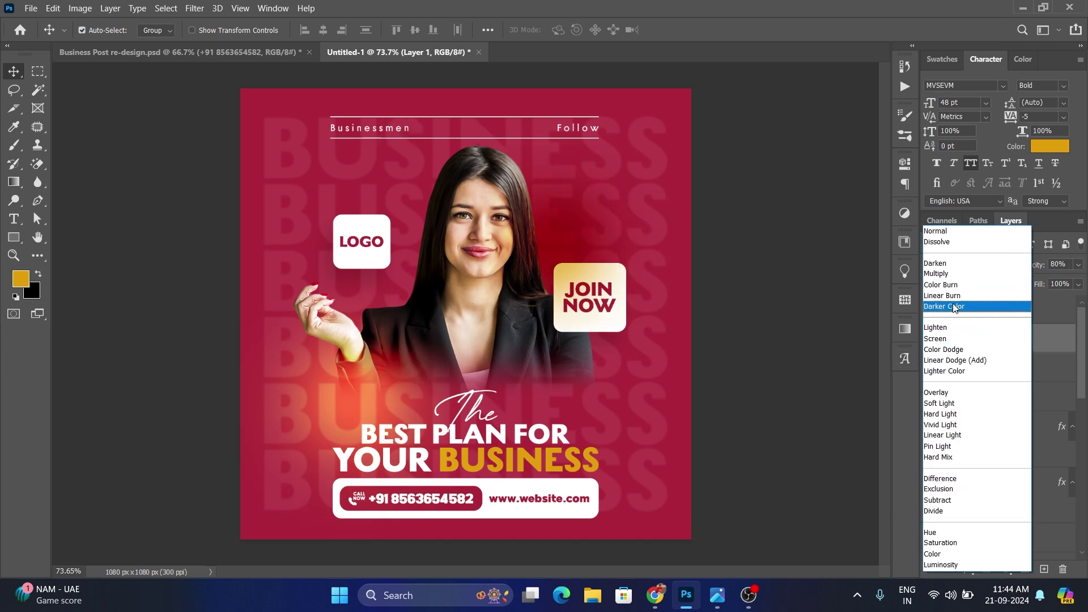
left_click(948, 350)
left_click_drag(550, 246, 559, 253)
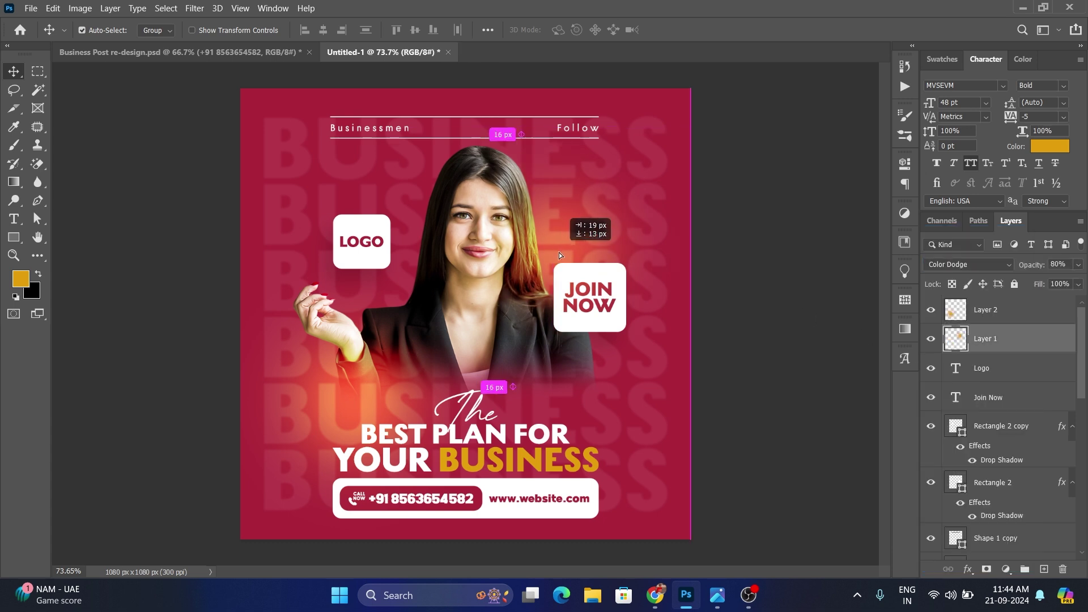
left_click_drag(363, 399, 363, 400)
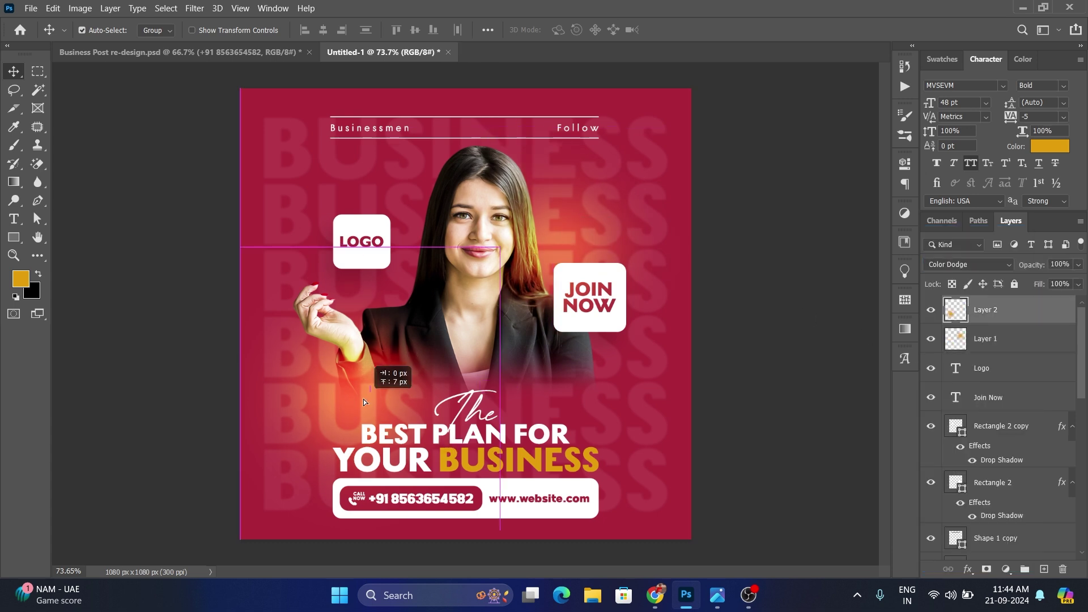
left_click(714, 422)
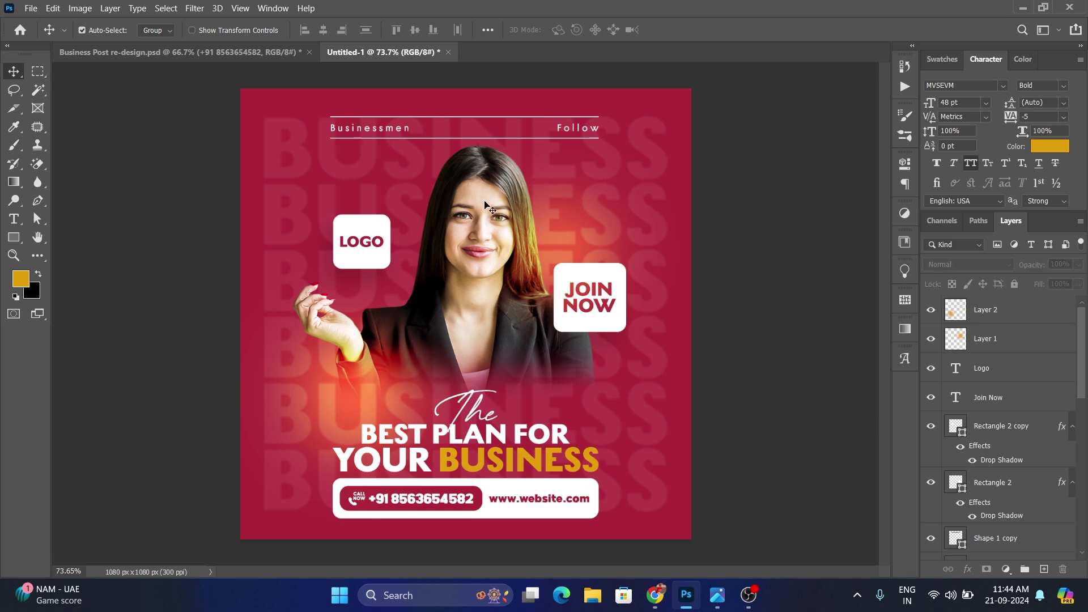
Turn on the portrait Image layer's Drop Shadow and lower its opacity to 17%
scroll(1034, 425, "down", 5)
scroll(1042, 459, "down", 5)
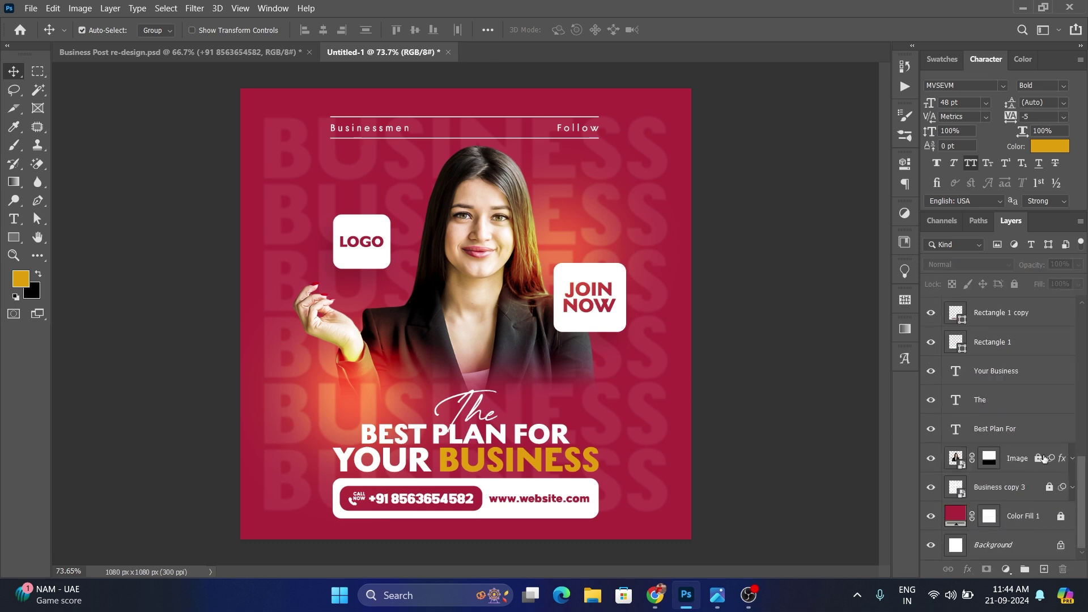
left_click(1039, 460)
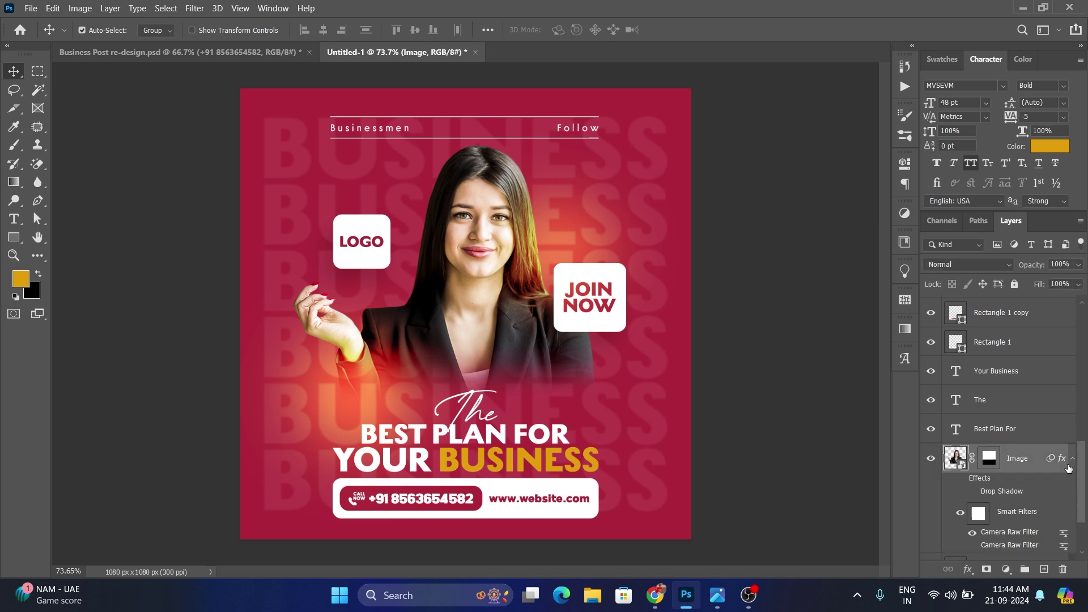
left_click(973, 492)
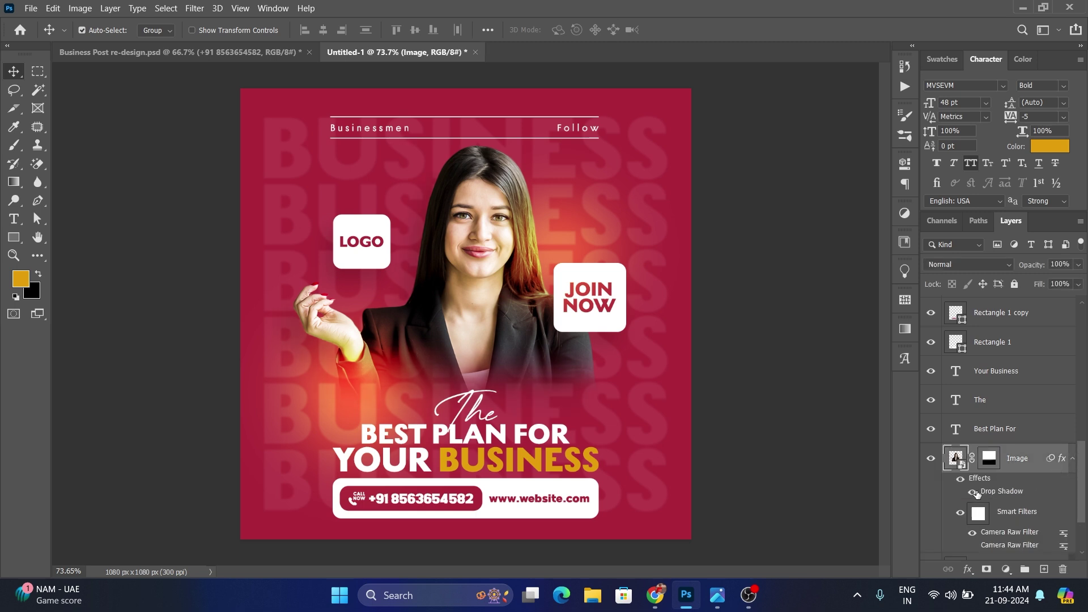
double_click(1004, 492)
left_click_drag(671, 222, 782, 195)
left_click_drag(898, 268, 895, 270)
left_click(894, 270)
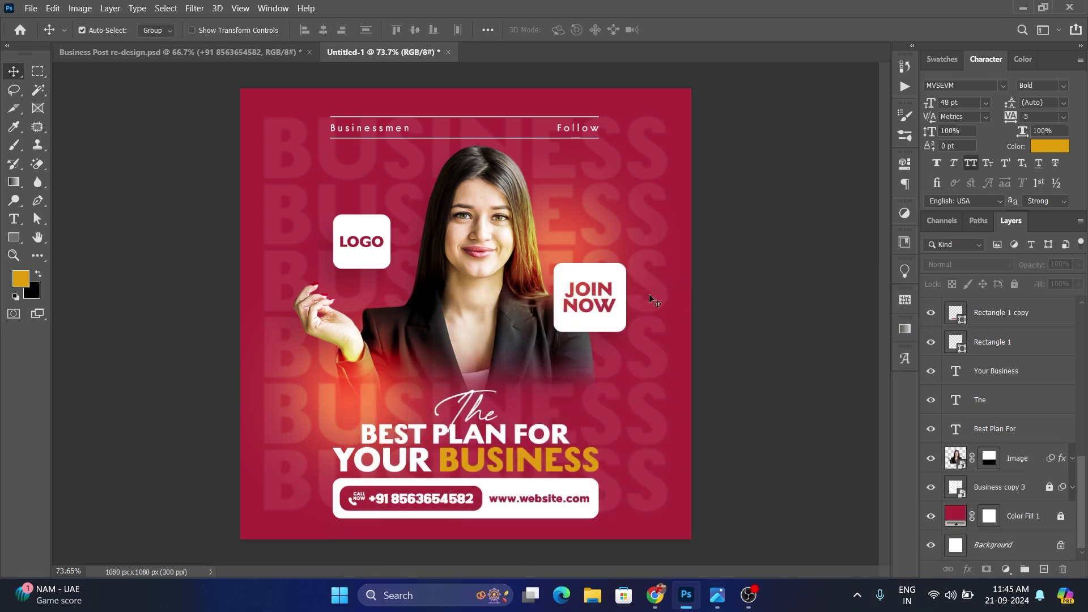
Paste a Color Dodge glow layer, commit its transform, and duplicate it
key("ctrl+v")
key("ctrl+t")
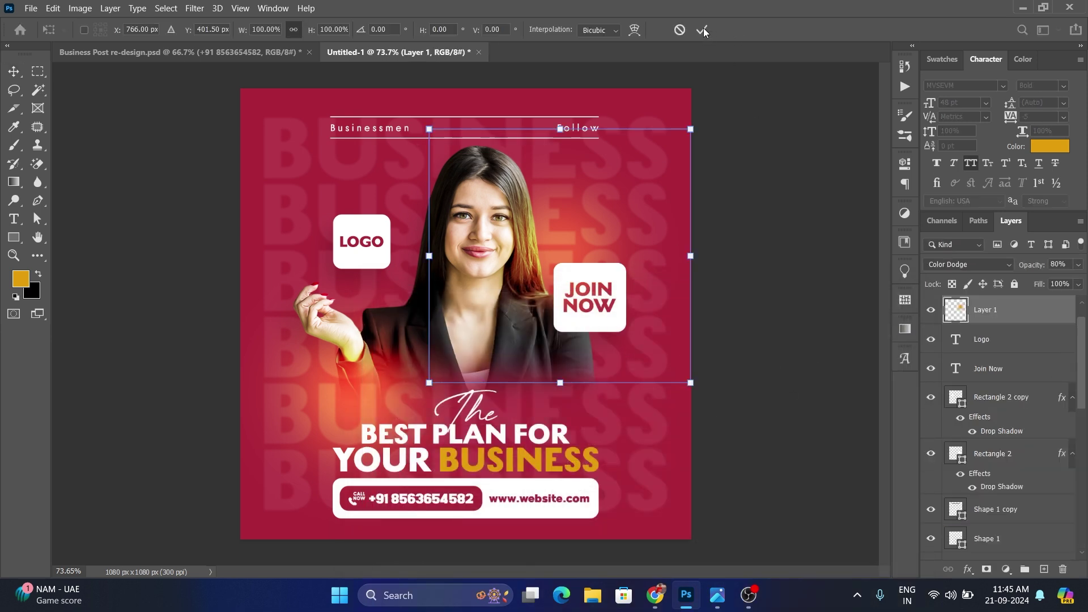
left_click(703, 29)
key("ctrl+v")
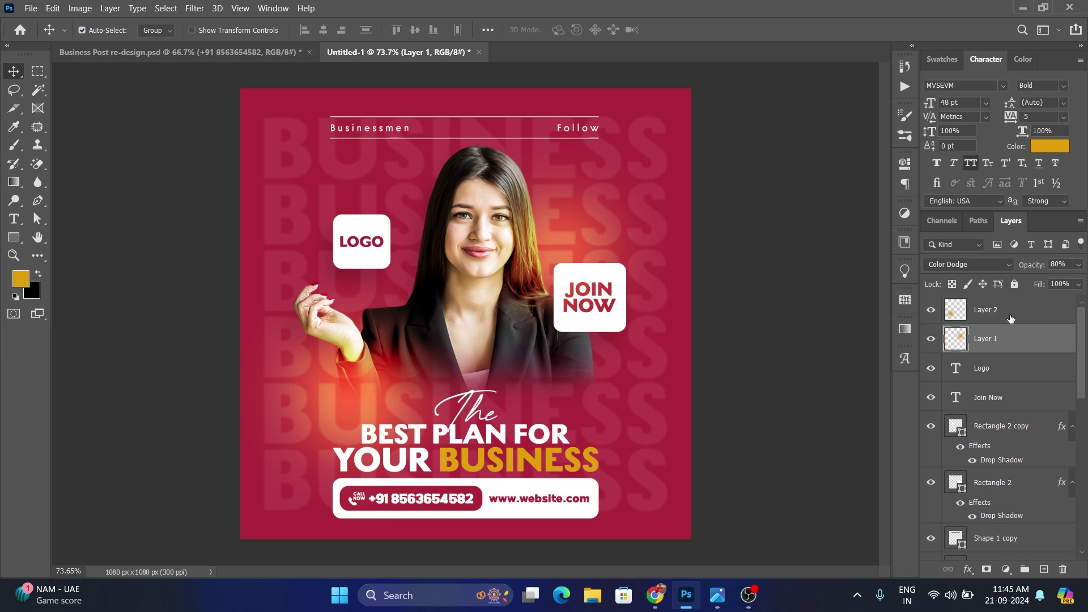
Lock Layer 1 and Layer 2 and scale the JOIN NOW box down to about 93%
left_click(1011, 318, "shift")
left_click(1014, 284)
left_click(623, 283)
key("ctrl+t")
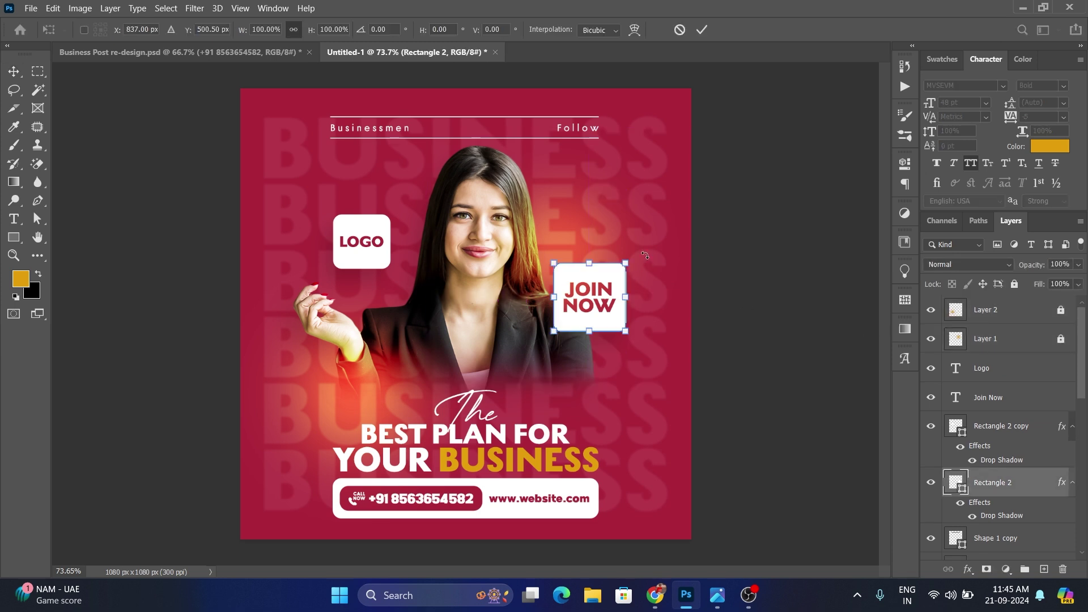
key("Return")
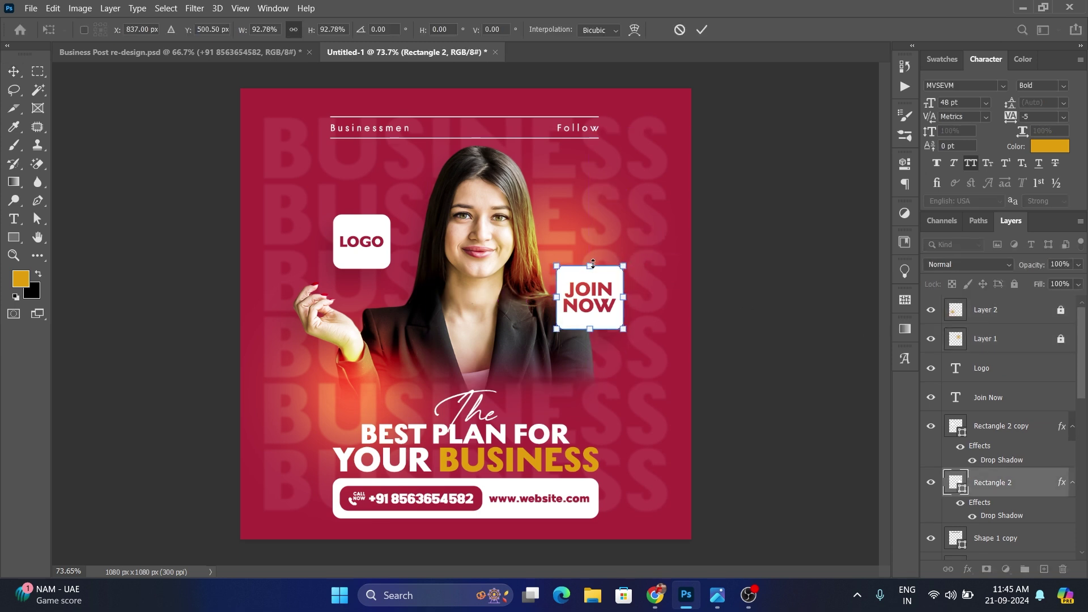
Centre the JOIN NOW text vertically and horizontally within its box
left_click(612, 262)
left_click(600, 283, "shift")
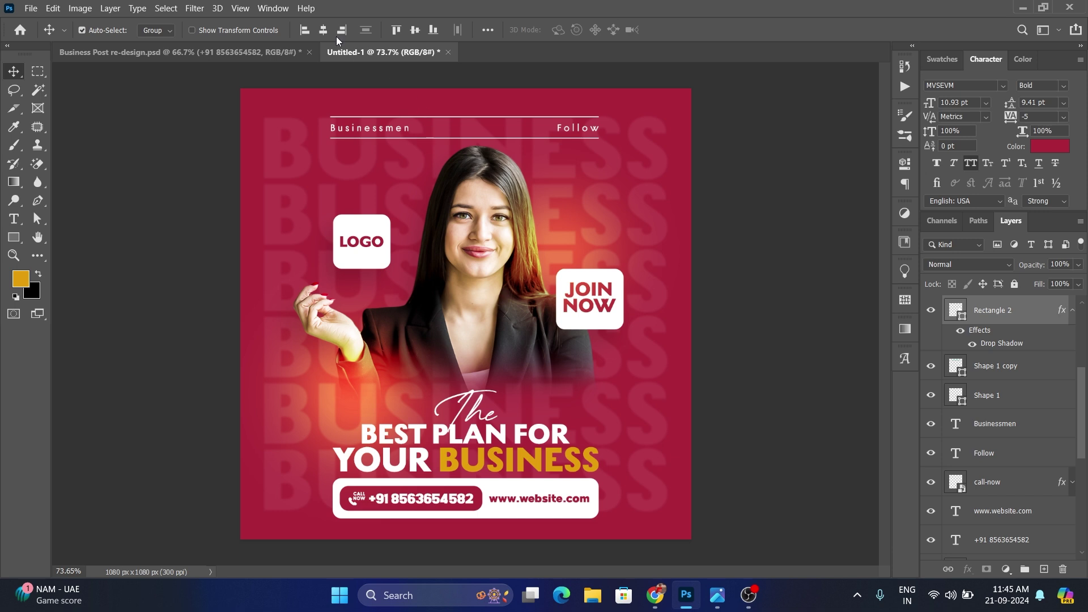
left_click(422, 32)
left_click(737, 324)
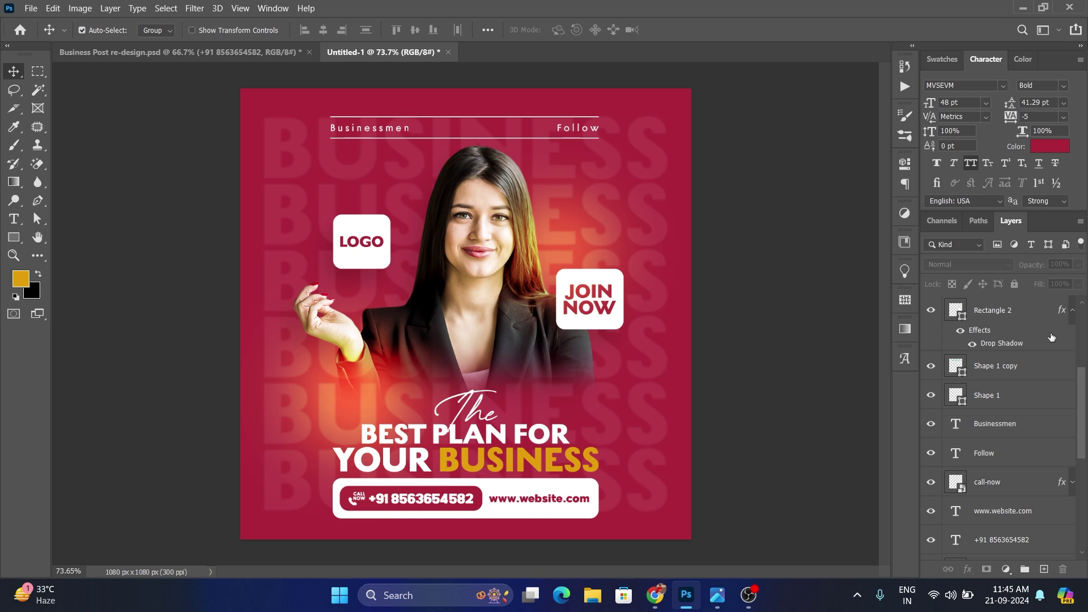
left_click(1072, 311)
scroll(1073, 459, "up", 3)
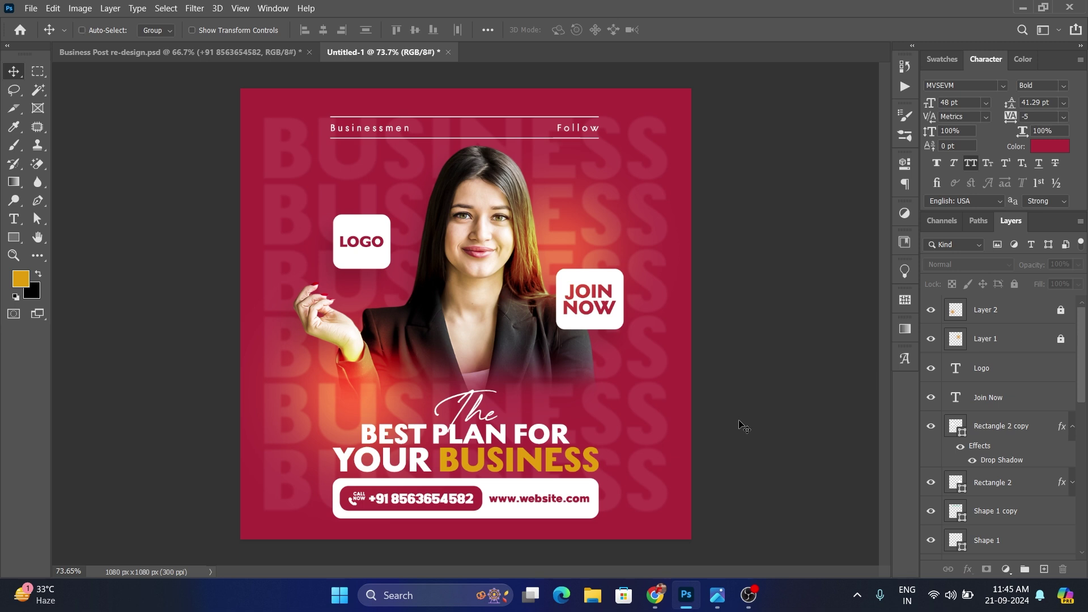
Stamp all visible layers into a merged Layer 3 and apply the Camera Raw Filter to it
key("ctrl+shift+alt+e")
left_click(931, 312)
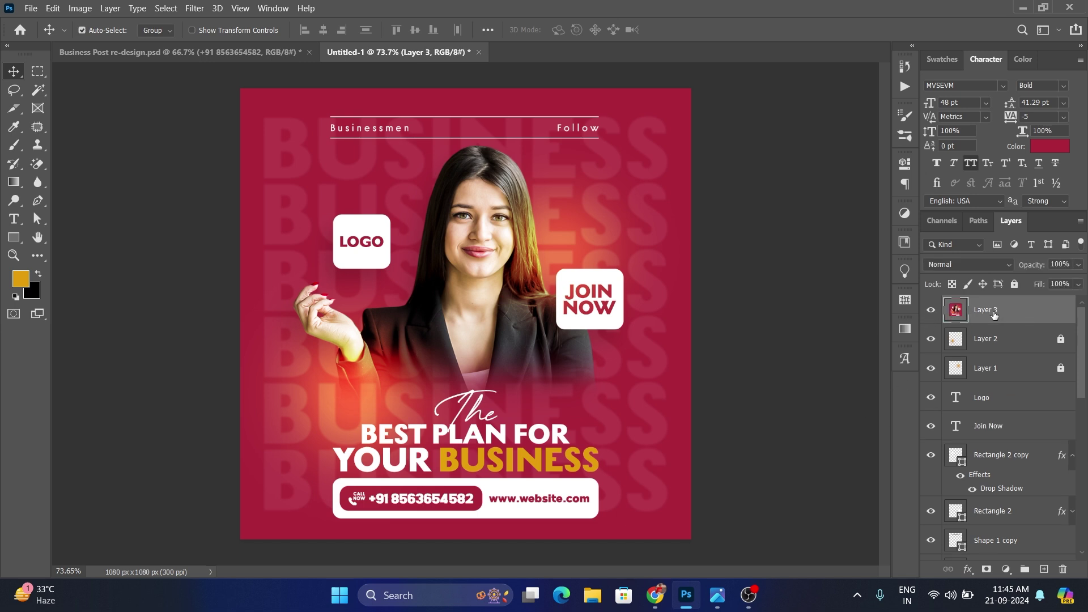
left_click(194, 8)
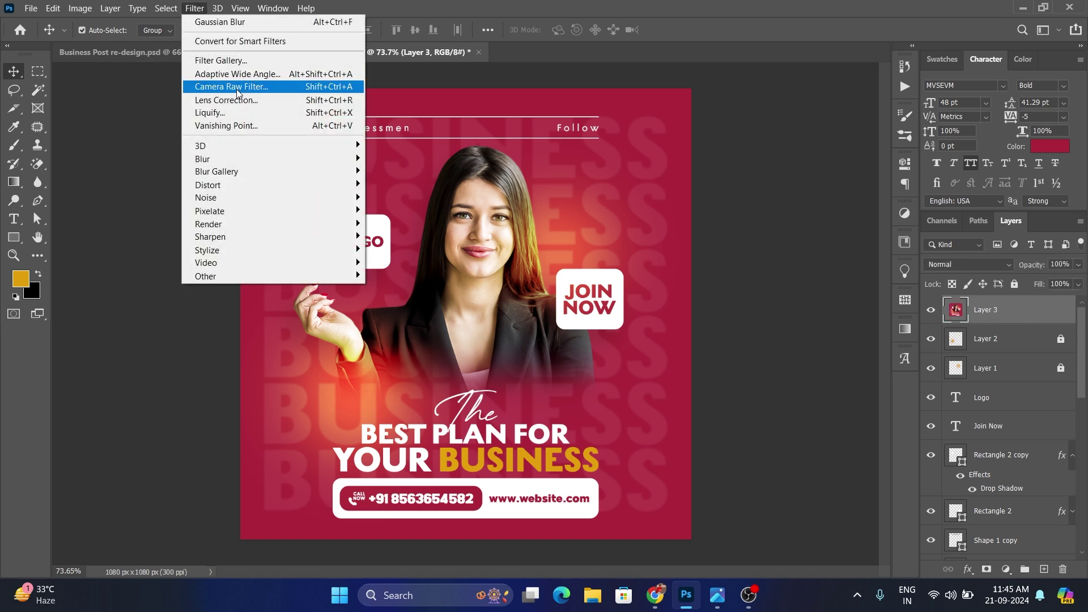
left_click(237, 87)
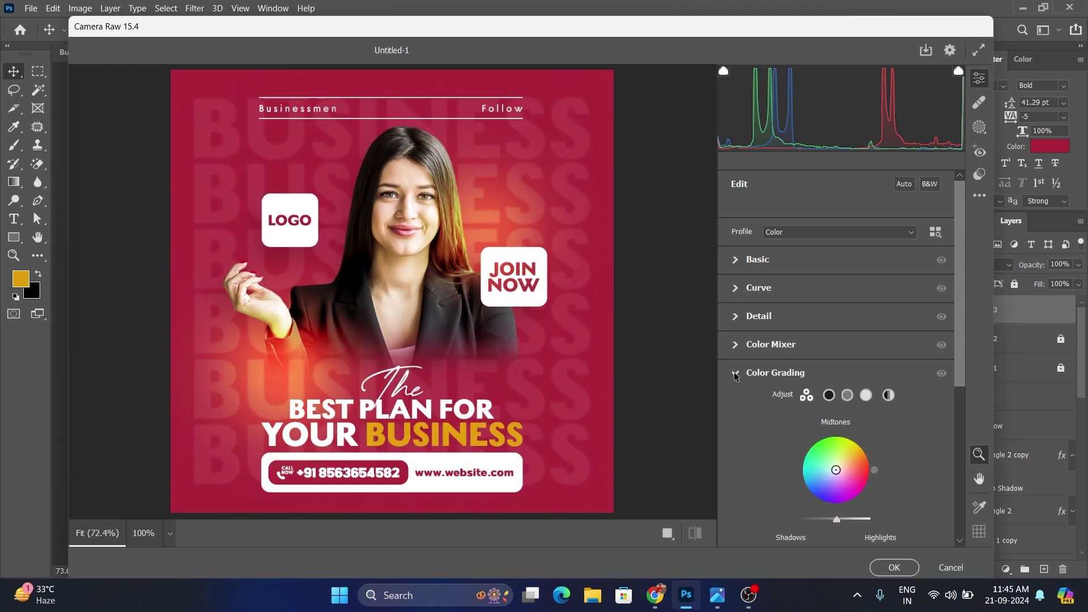
In Basic, set Contrast +20, darken Shadows slightly to -2, and add Clarity +7
left_click(736, 374)
left_click(737, 261)
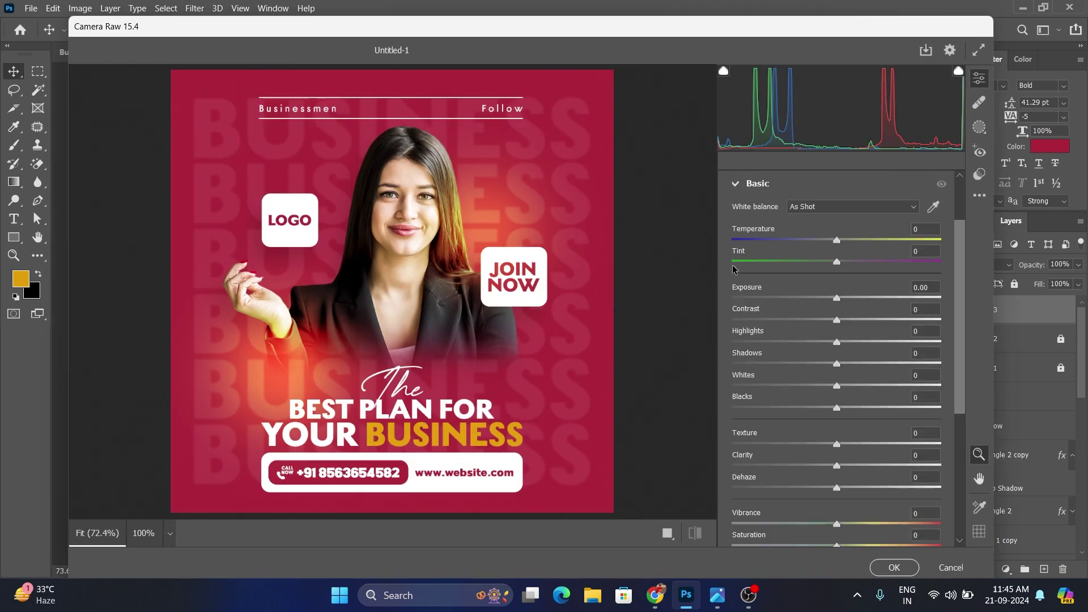
left_click_drag(838, 318, 855, 315)
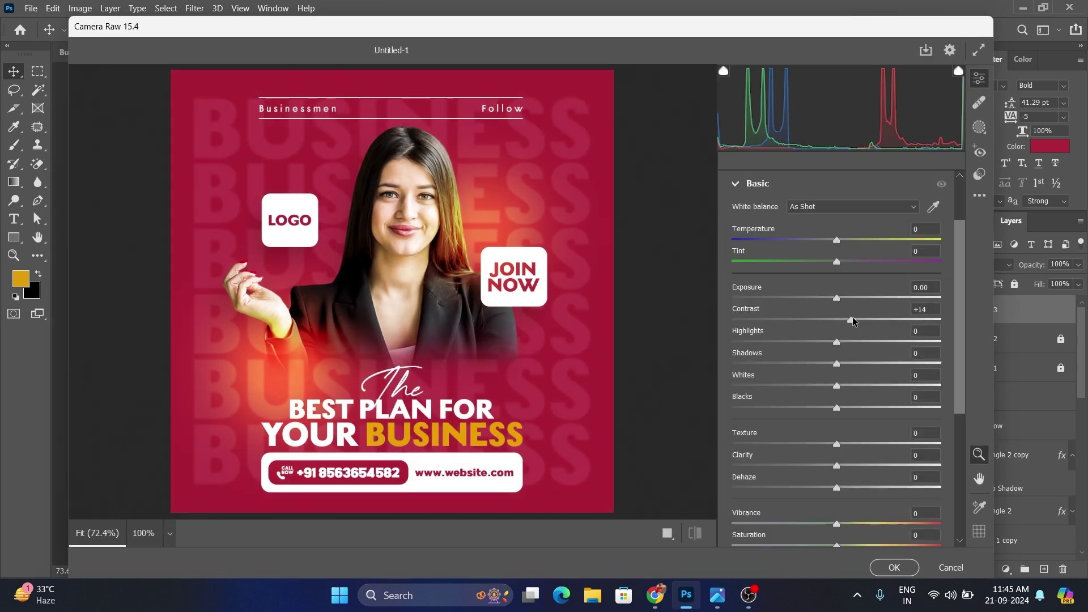
left_click_drag(854, 315, 859, 314)
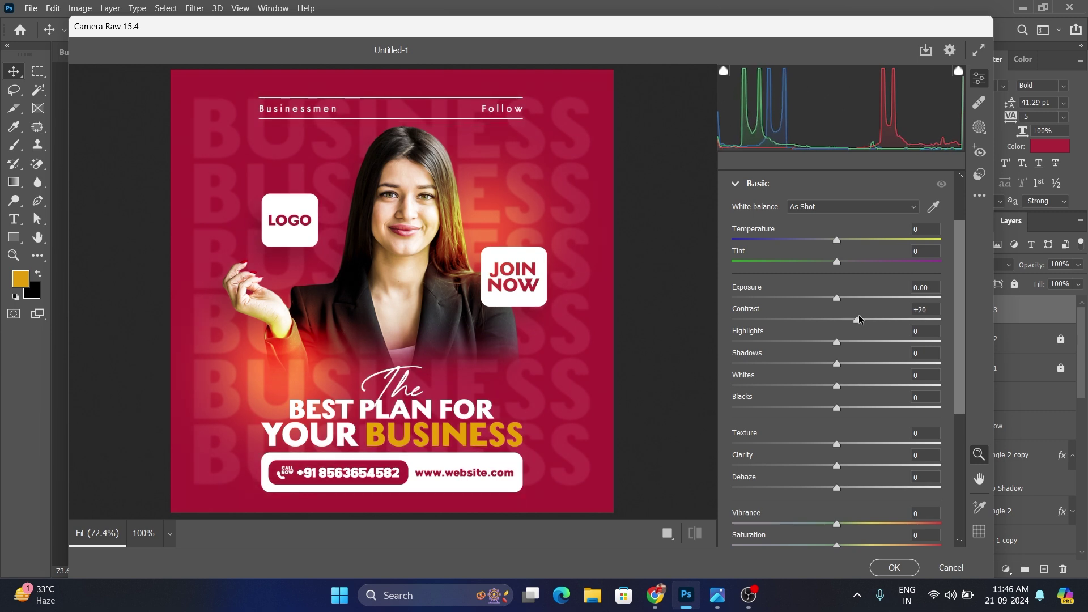
left_click_drag(838, 365, 837, 367)
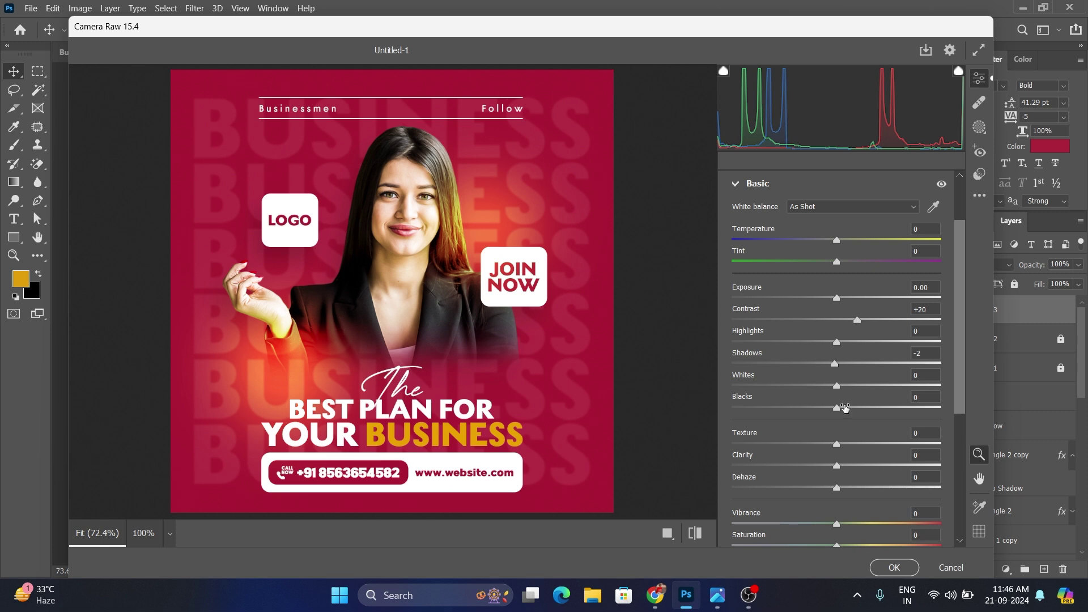
left_click_drag(837, 466, 840, 444)
Add sharpening in the Detail section
scroll(817, 432, "down", 3)
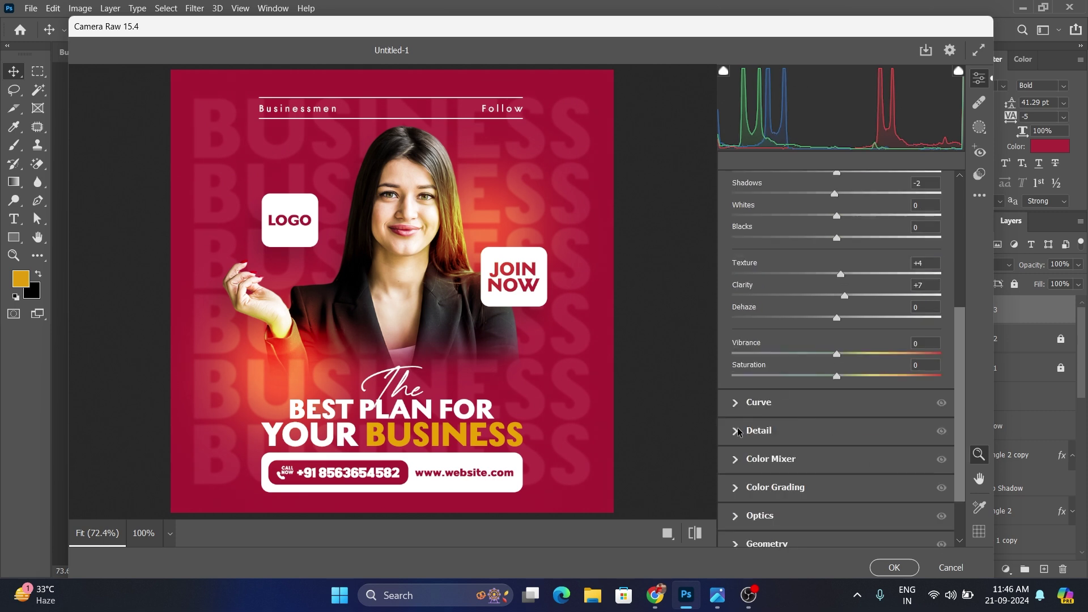
left_click(739, 431)
mouse_move(733, 351)
left_mouse_down()
mouse_move(747, 352)
mouse_move(760, 379)
mouse_move(746, 352)
left_mouse_up()
Add a -13 edge vignette in Effects and preview the face at 100%
scroll(767, 419, "down", 3)
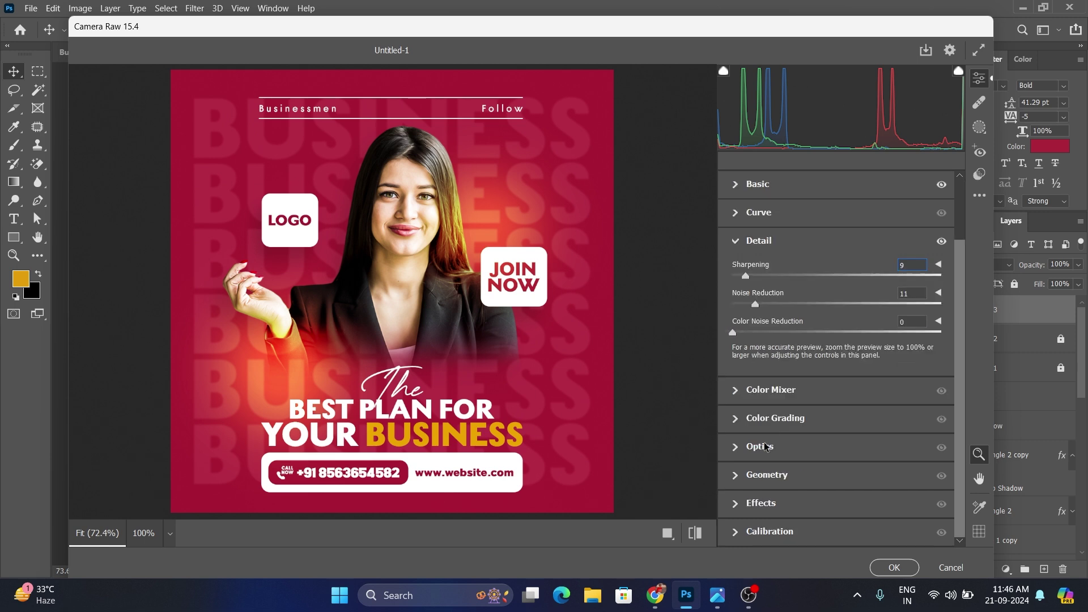
left_click(757, 492)
left_click_drag(837, 520, 823, 521)
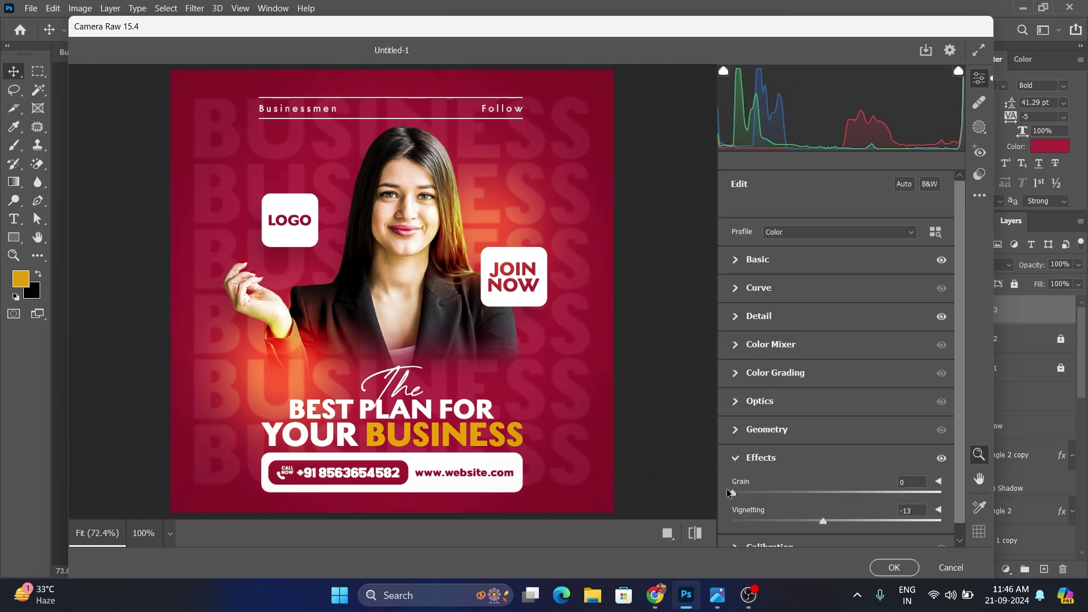
left_click(391, 254)
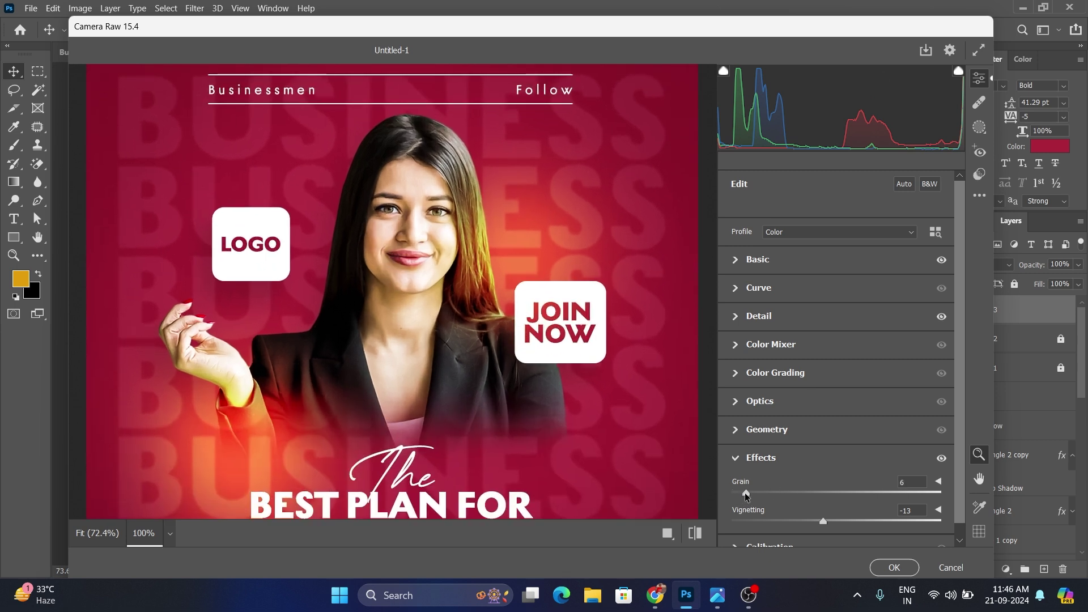
left_click(744, 460)
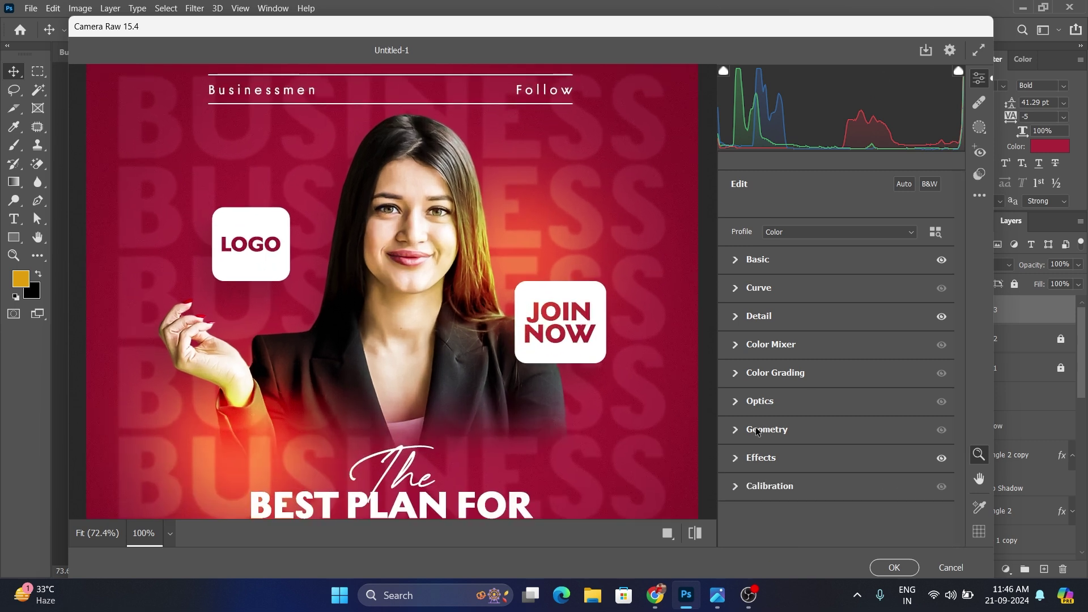
Adjust Color Grading luminance with brighter midtones and highlights and darker shadows, then apply the grade
left_click(735, 373)
left_click_drag(837, 345, 842, 342)
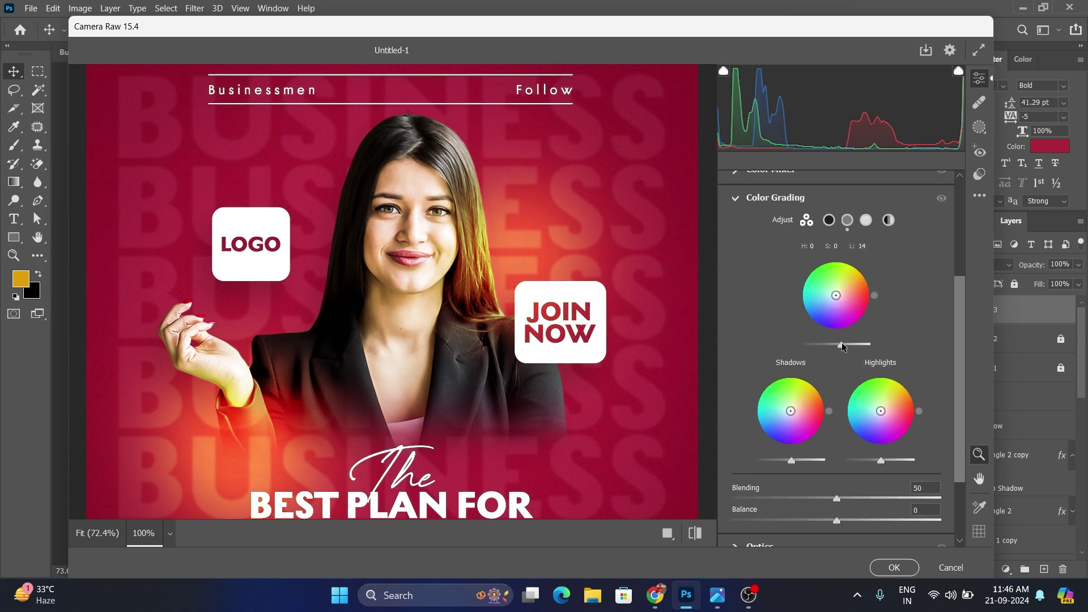
left_click_drag(790, 460, 787, 461)
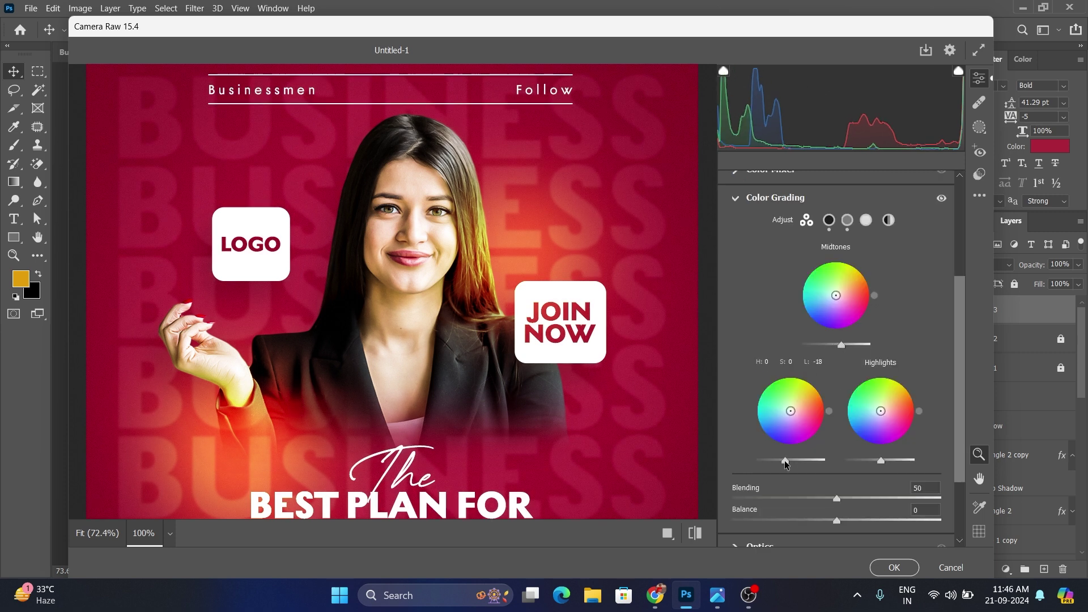
left_click_drag(881, 460, 888, 460)
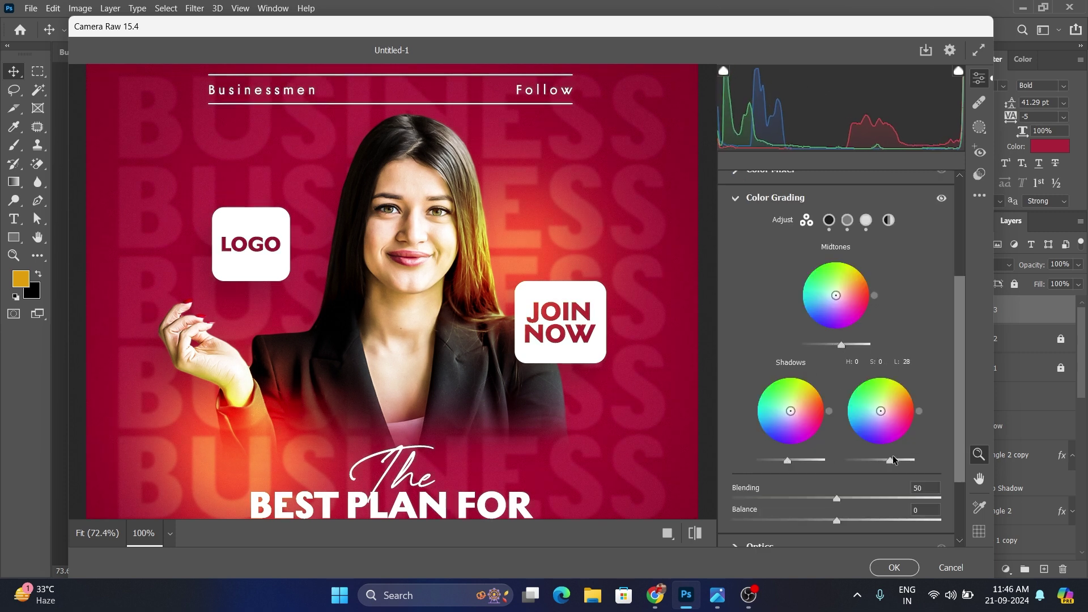
left_click(737, 198)
left_click(893, 564)
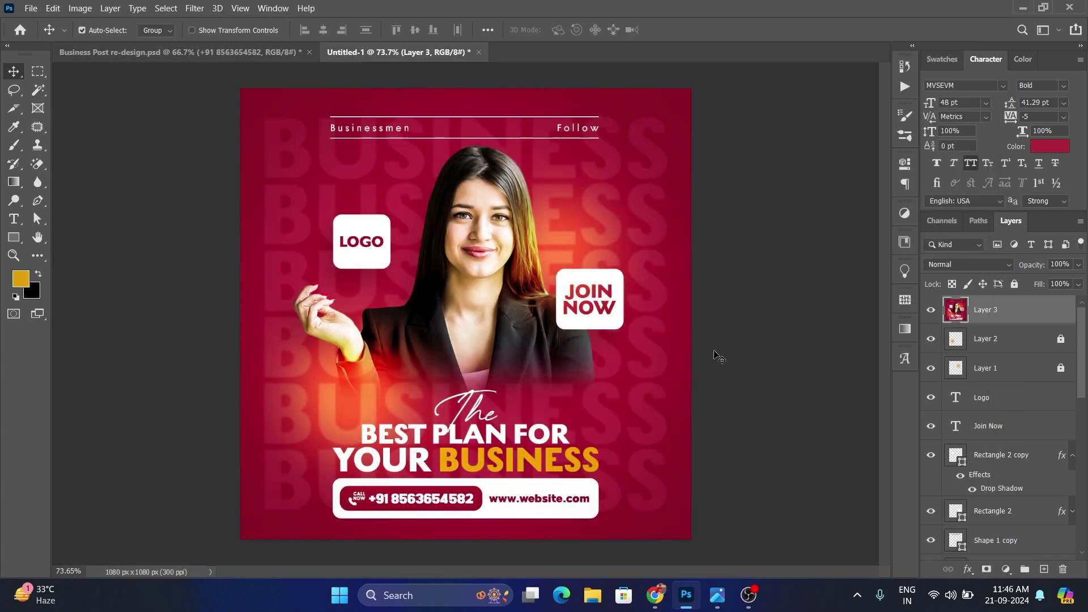
left_click(932, 310)
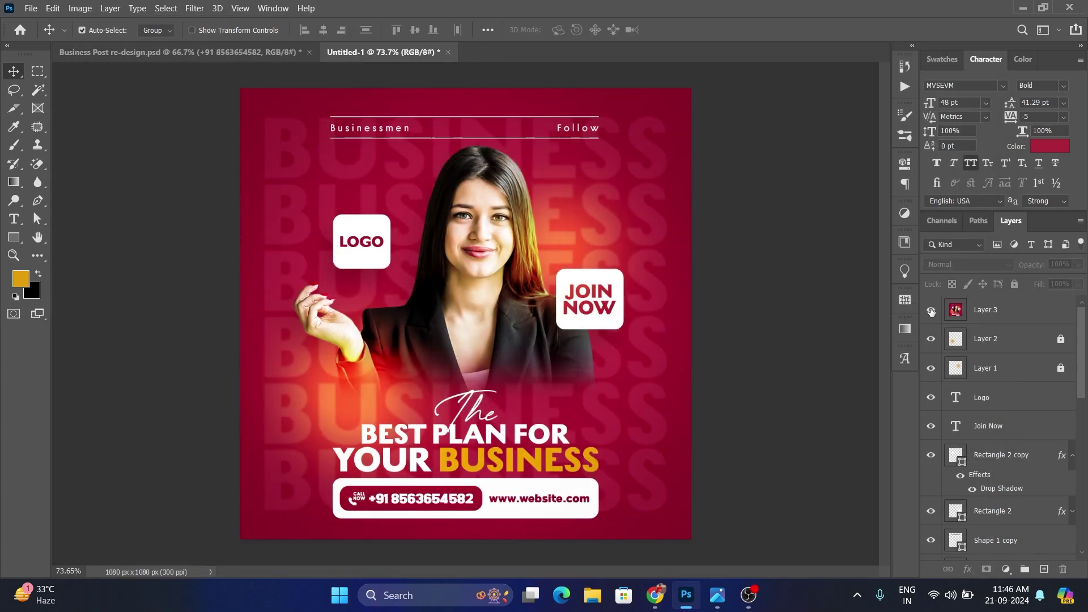
left_click(932, 311)
left_click(931, 310)
scroll(510, 188, "up", 3)
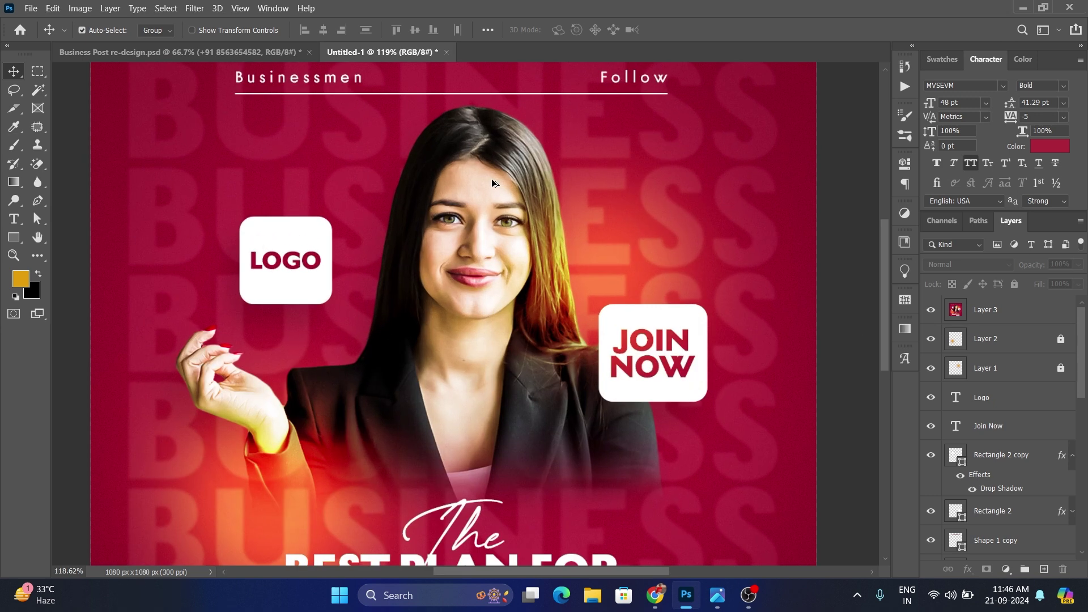
scroll(492, 179, "up", 7)
scroll(493, 178, "up", 1)
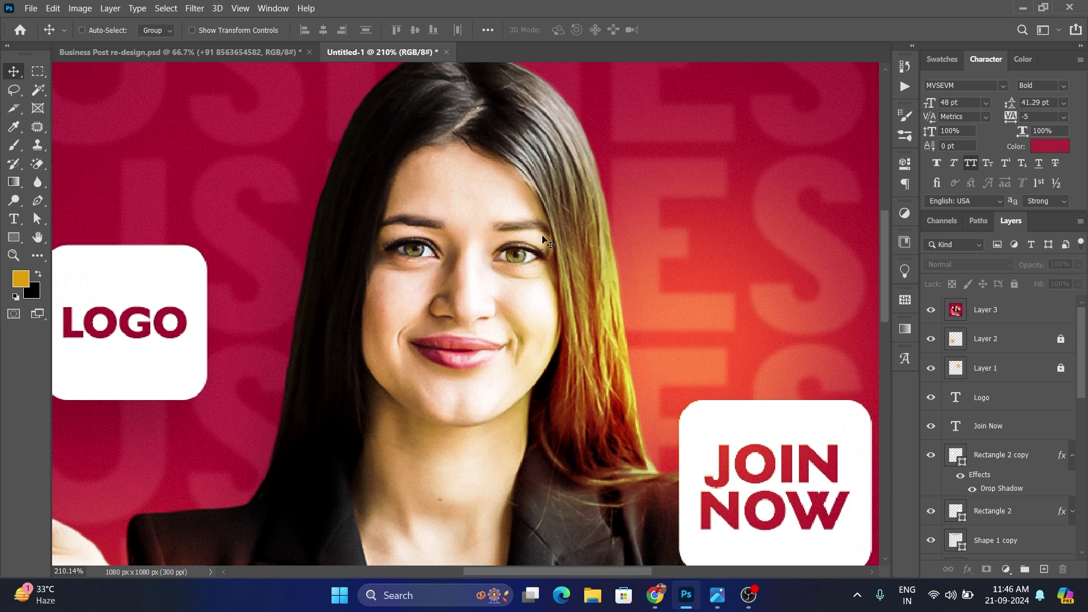
key("ctrl+0")
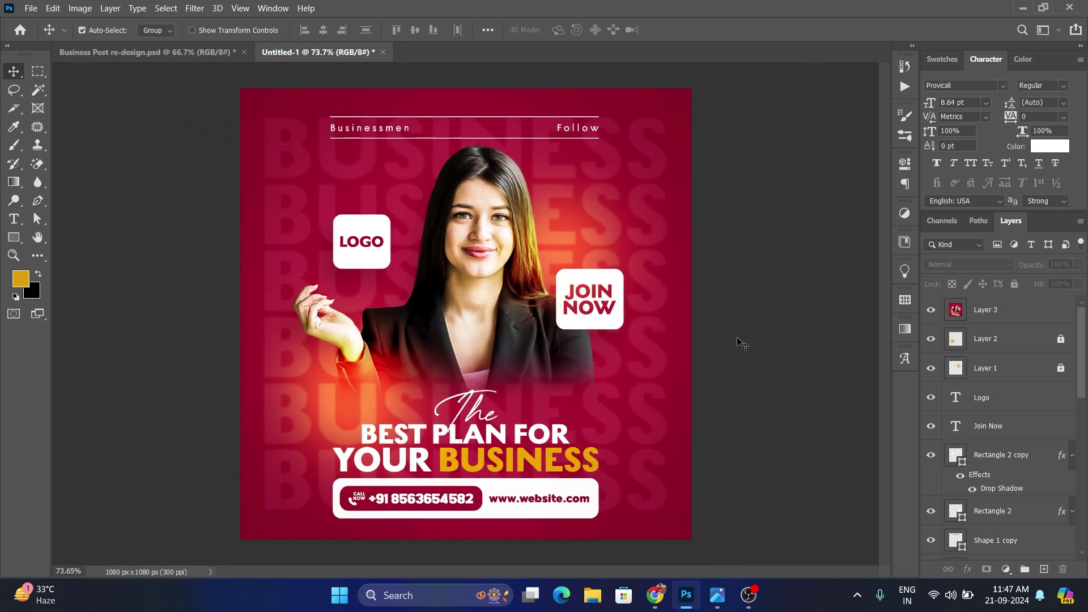